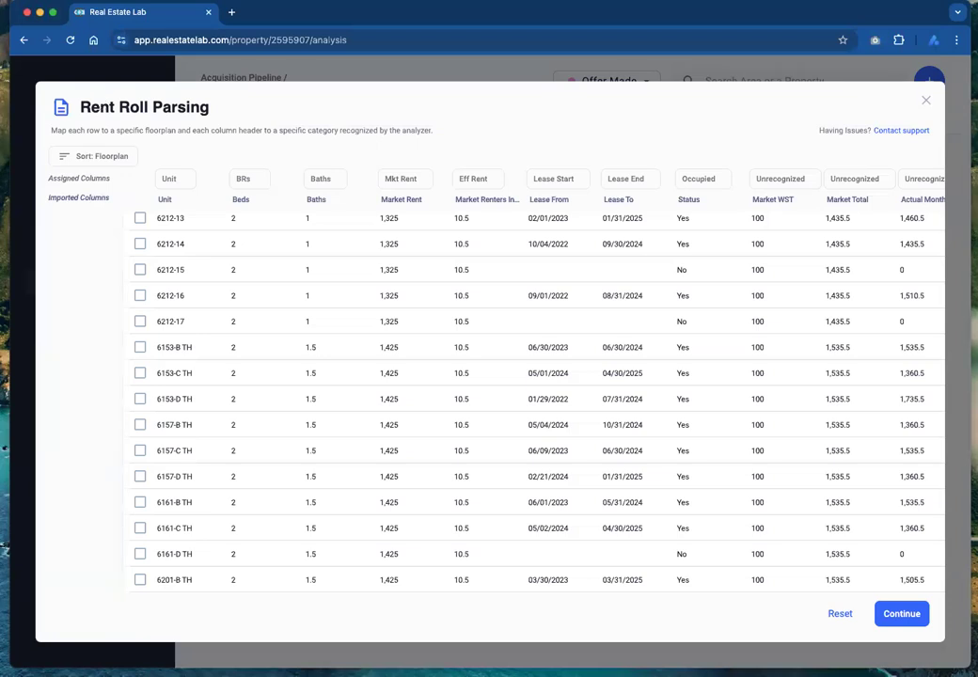
Close the current rent roll mapping and upload Royal Oakland May 31 Rent Roll.xlsx as the property's rent roll.
left_click(925, 104)
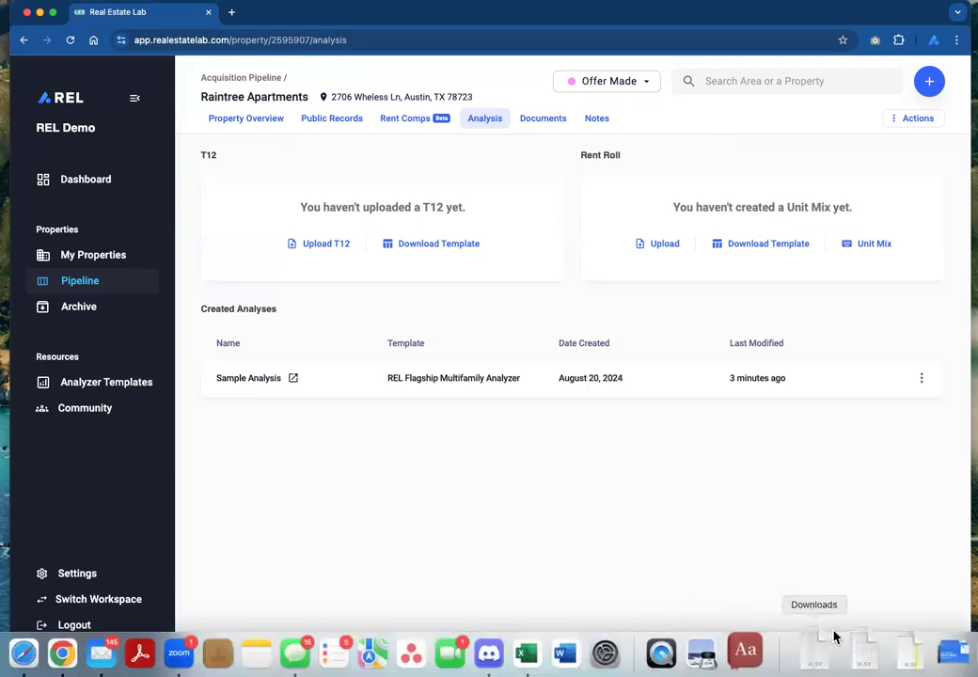
left_click(893, 648)
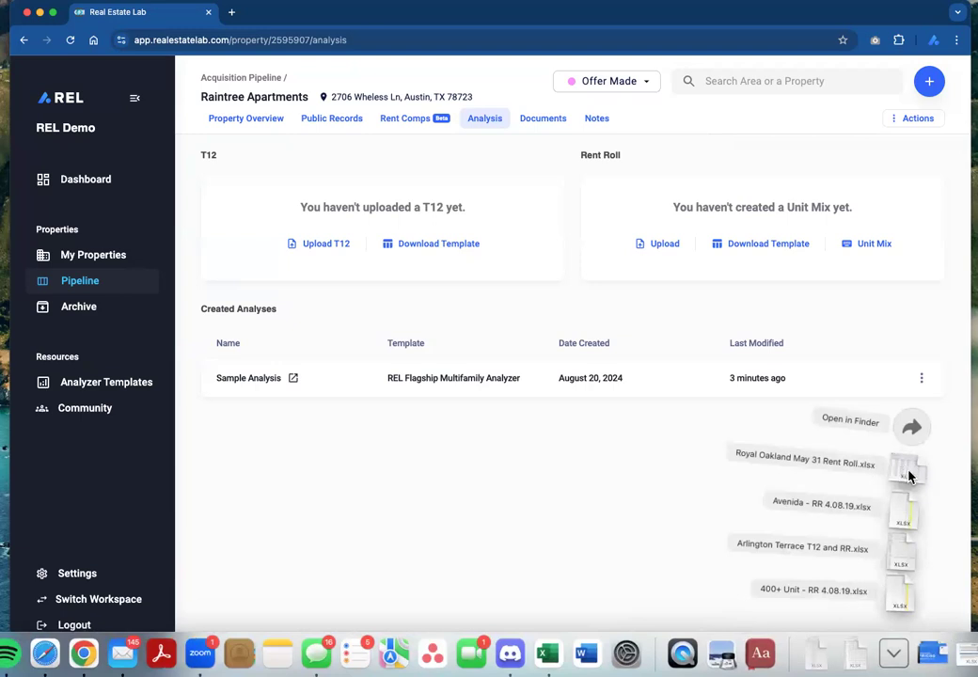
left_click_drag(909, 477, 731, 228)
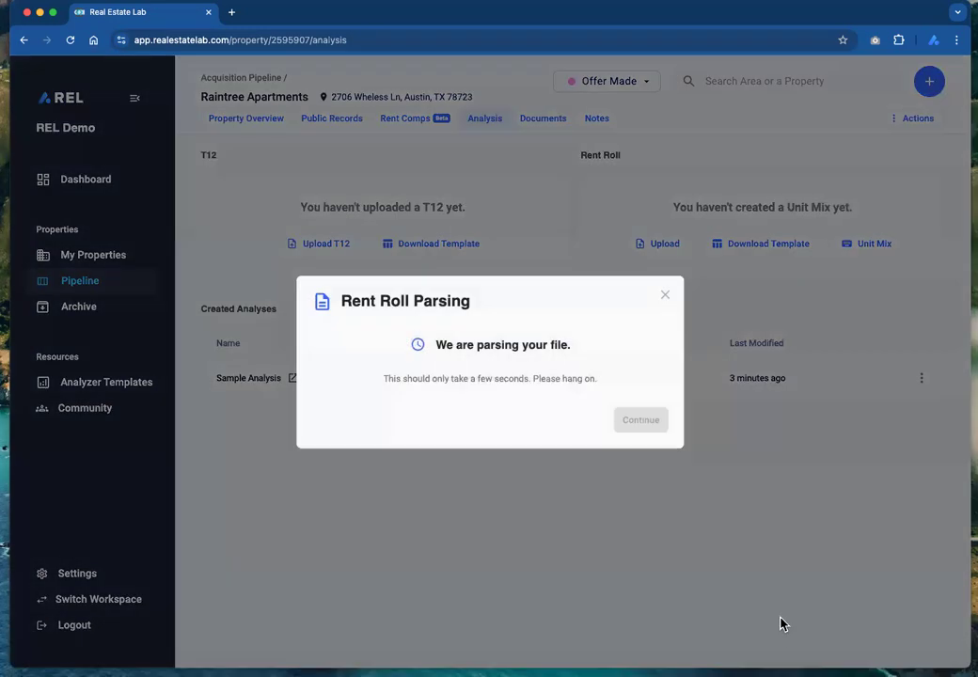
Open the downloaded Royal Oakland May 31 Rent Roll workbook in Excel and fit its window to the screen.
left_click(891, 649)
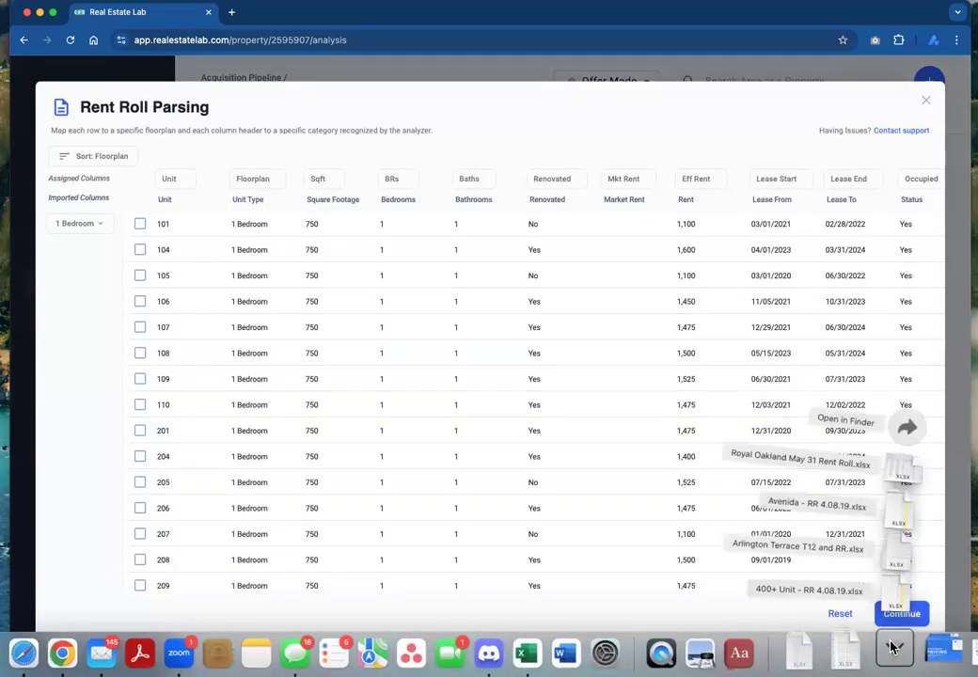
left_click(907, 471)
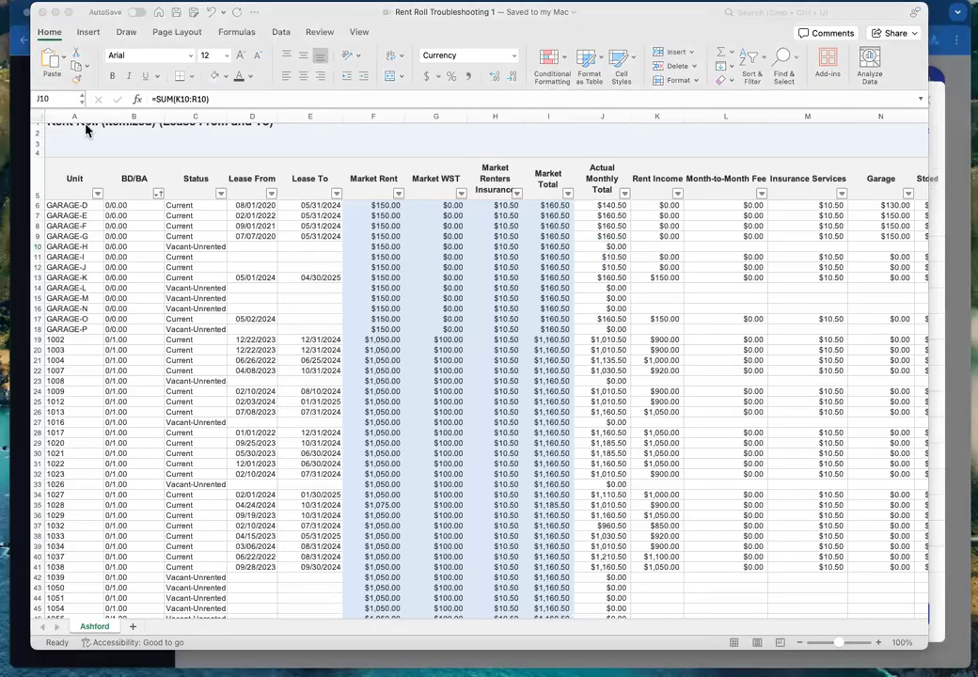
left_click_drag(299, 19, 0, 37)
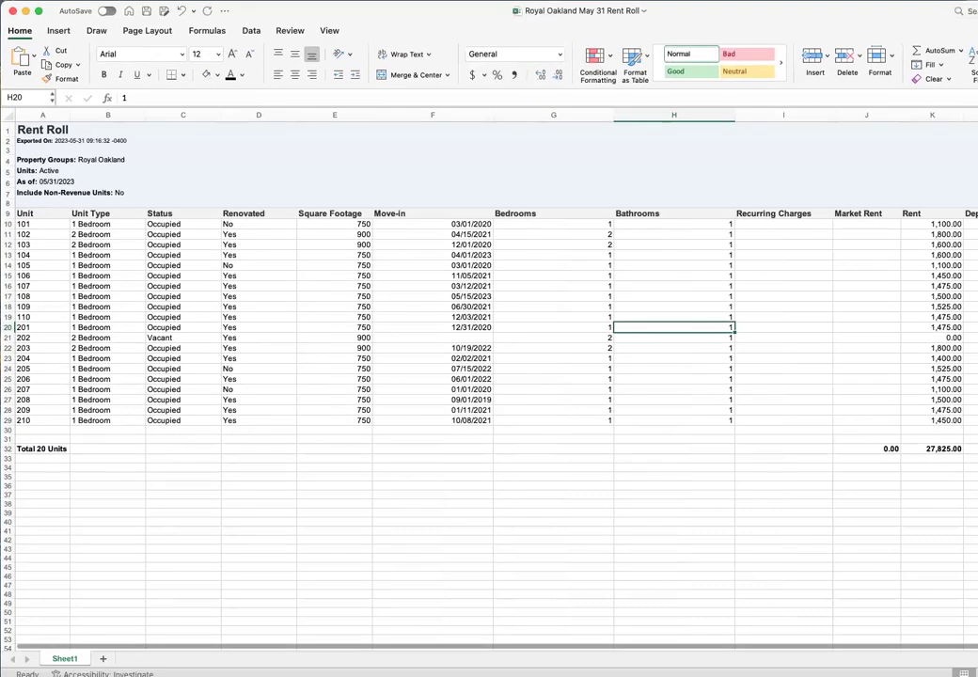
left_click_drag(977, 11, 928, 13)
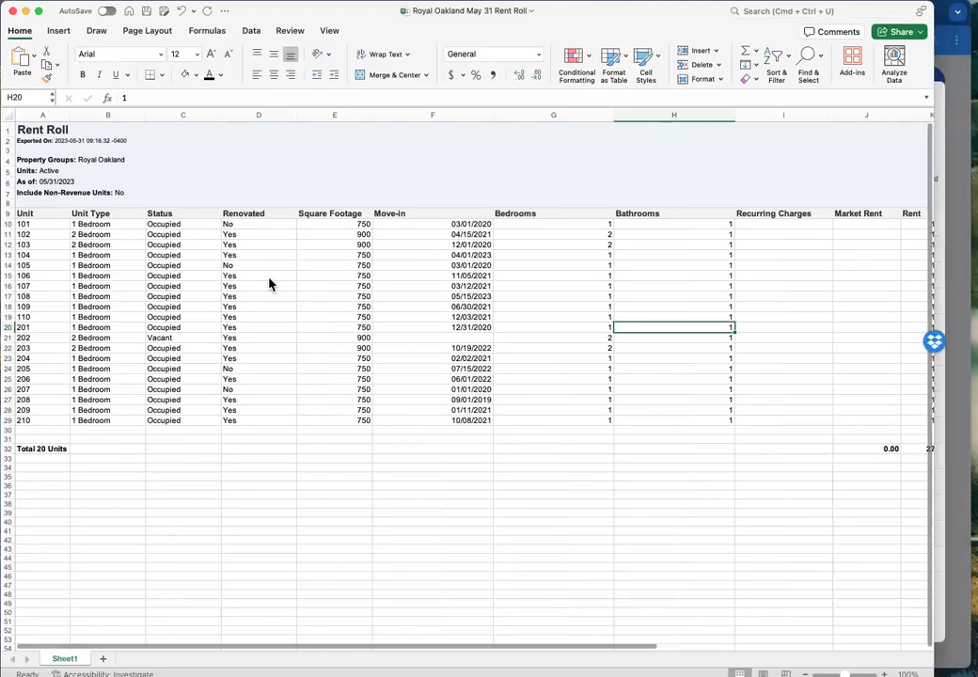
Examine the Square Footage and Unit Type columns of the source rent roll, including the 2 Bedroom rows.
left_click_drag(348, 225, 336, 445)
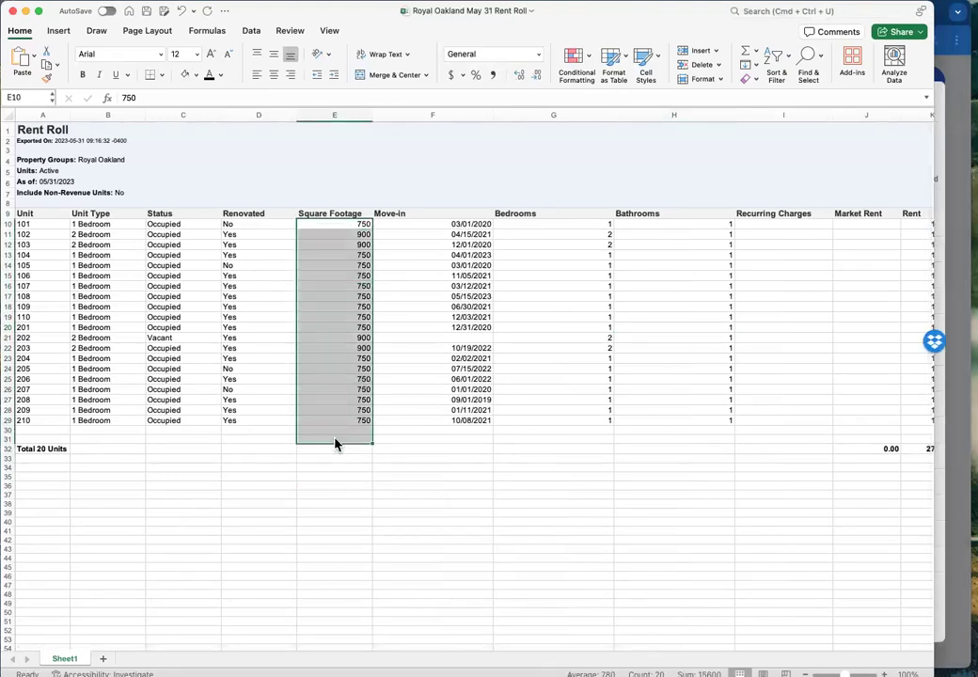
left_click_drag(76, 215, 94, 267)
left_click_drag(95, 420, 95, 227)
left_click(95, 227)
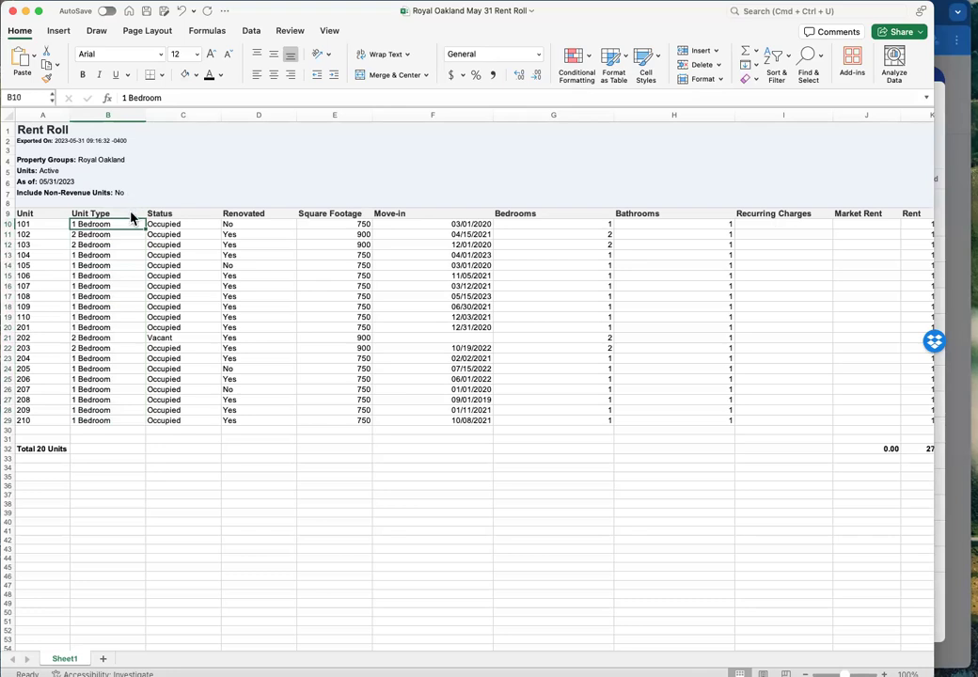
left_click(131, 215)
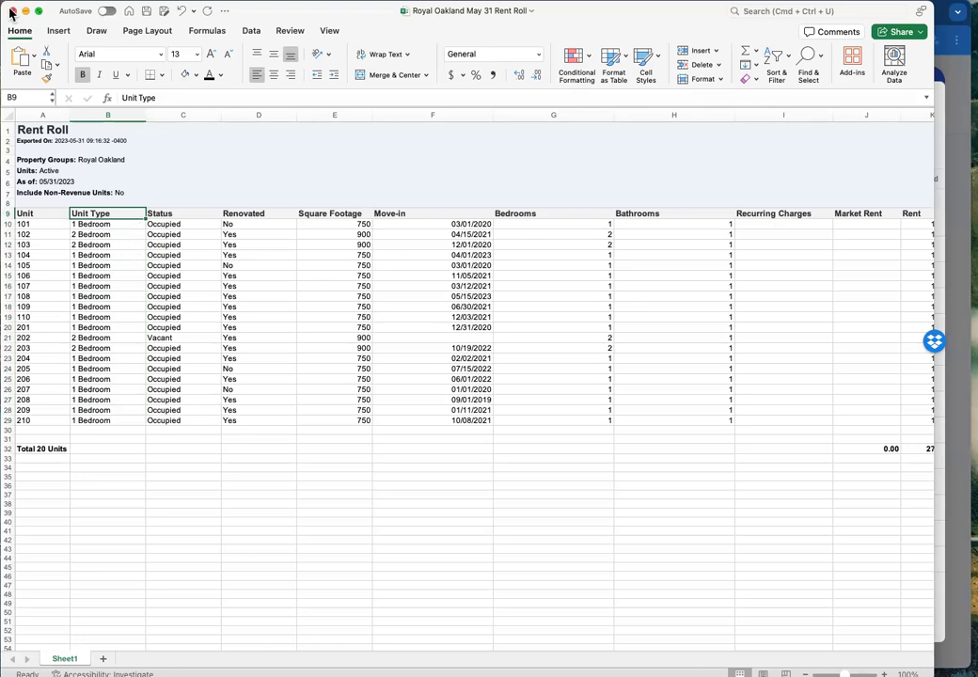
left_click_drag(113, 235, 113, 250)
left_click_drag(105, 337, 109, 349)
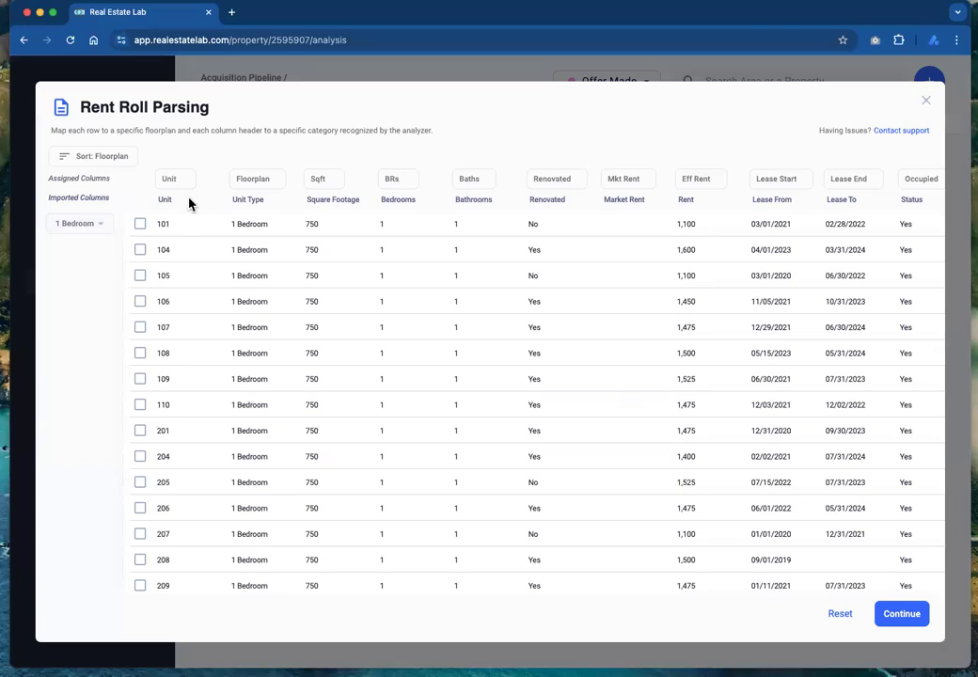
Review the 1 Bedroom section's floorplan reassignment options and the units grouped under the 1 Bedroom and 2 Bedroom floorplans.
left_click(80, 231)
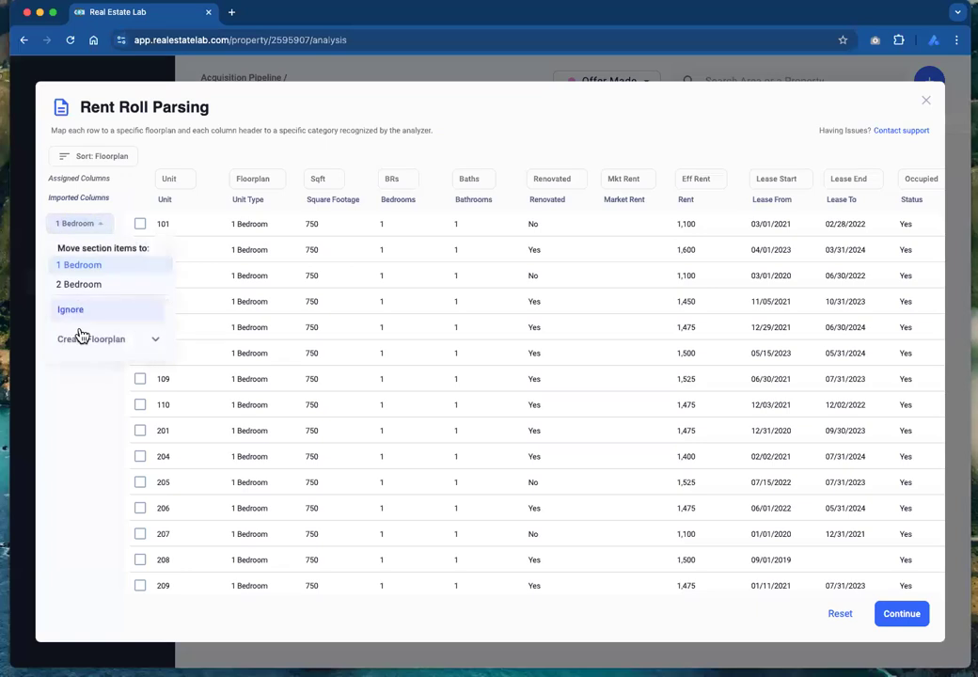
left_click(100, 218)
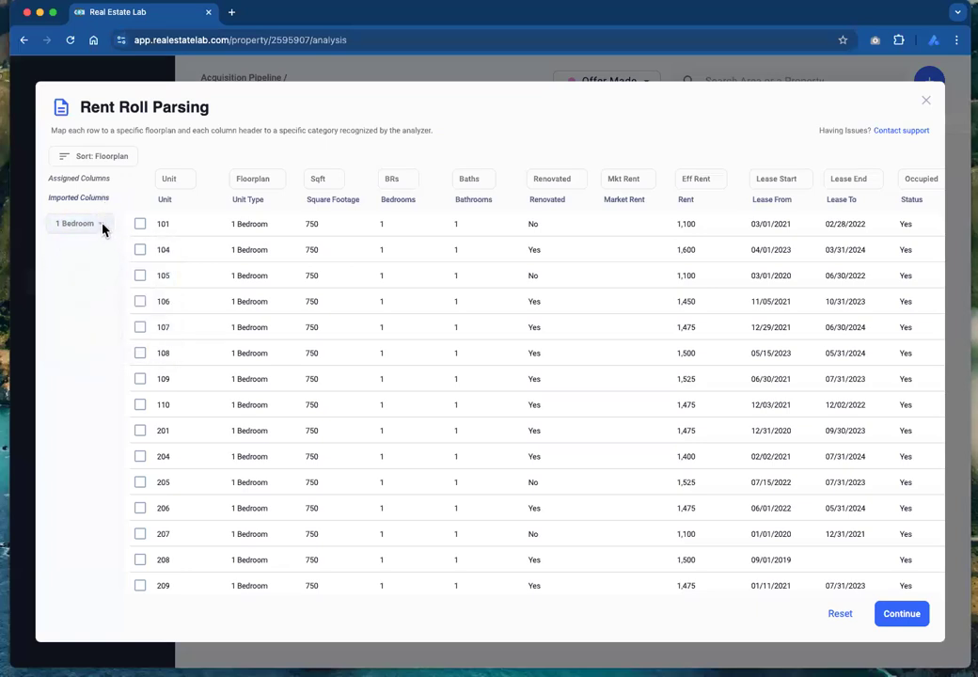
left_click(103, 229)
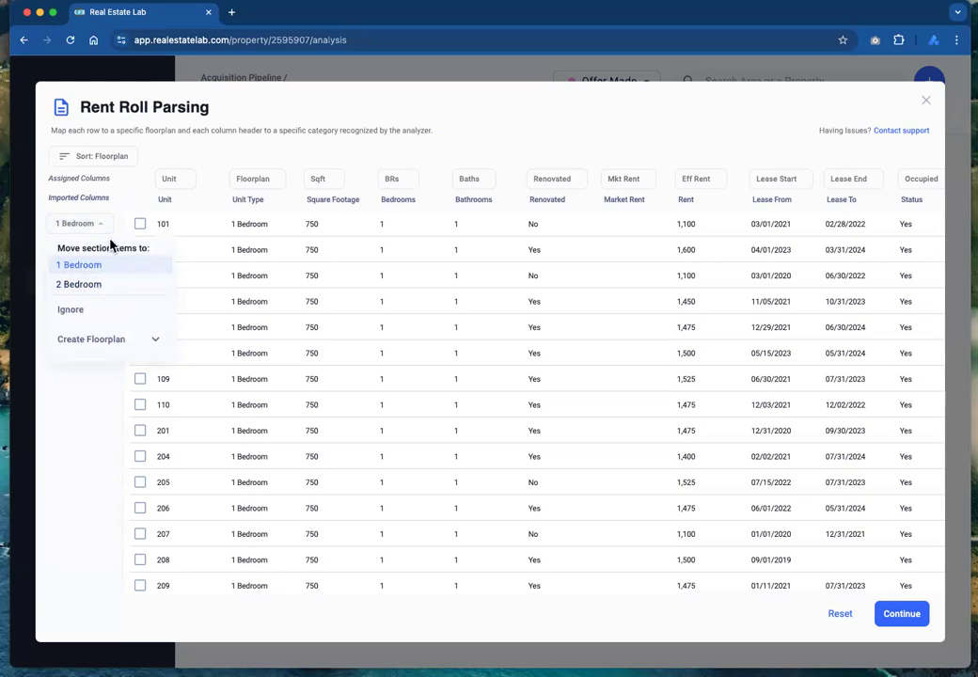
left_click(105, 229)
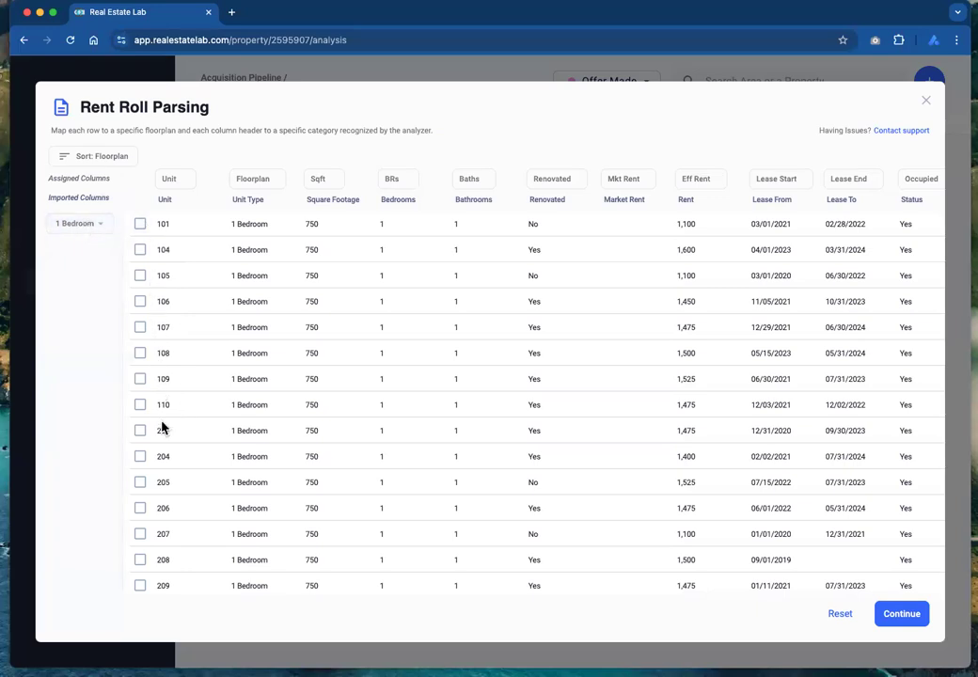
scroll(161, 497, "down", 2)
scroll(162, 497, "down", 2)
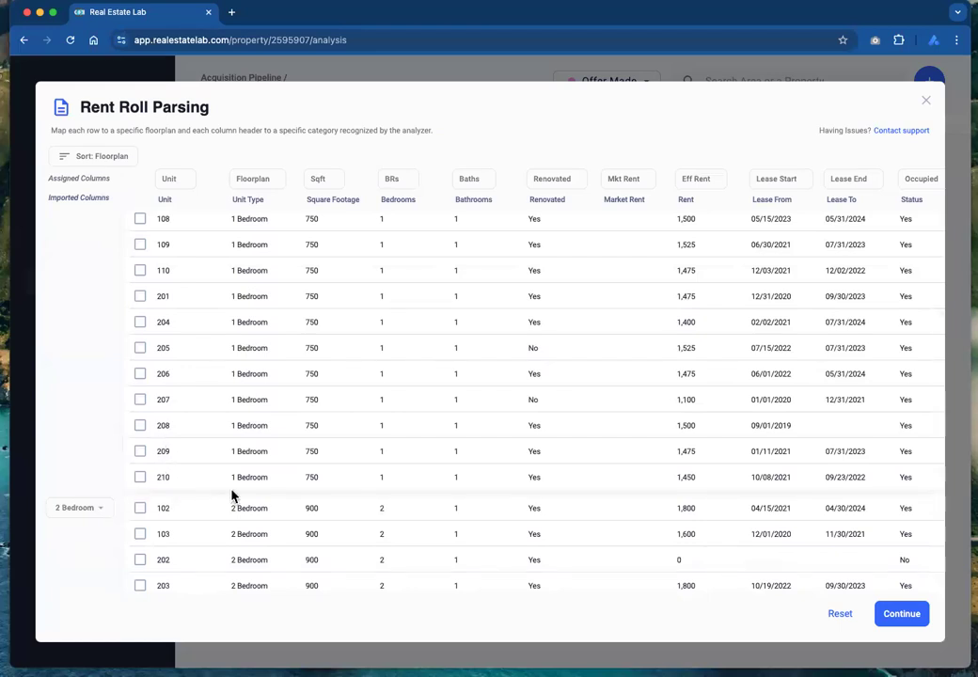
scroll(236, 495, "down", 1)
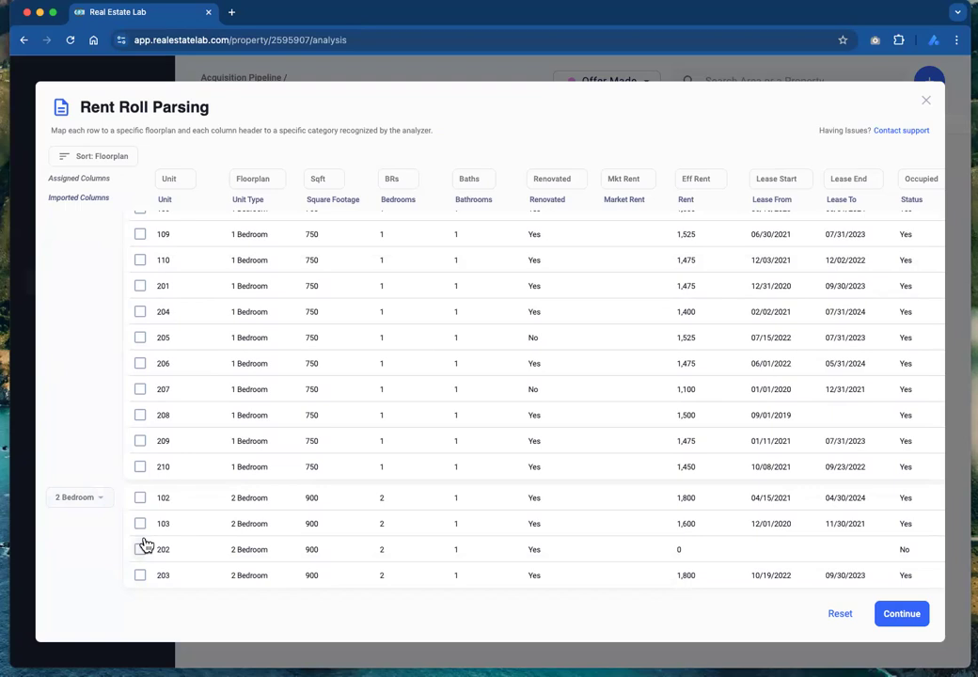
scroll(63, 421, "up", 5)
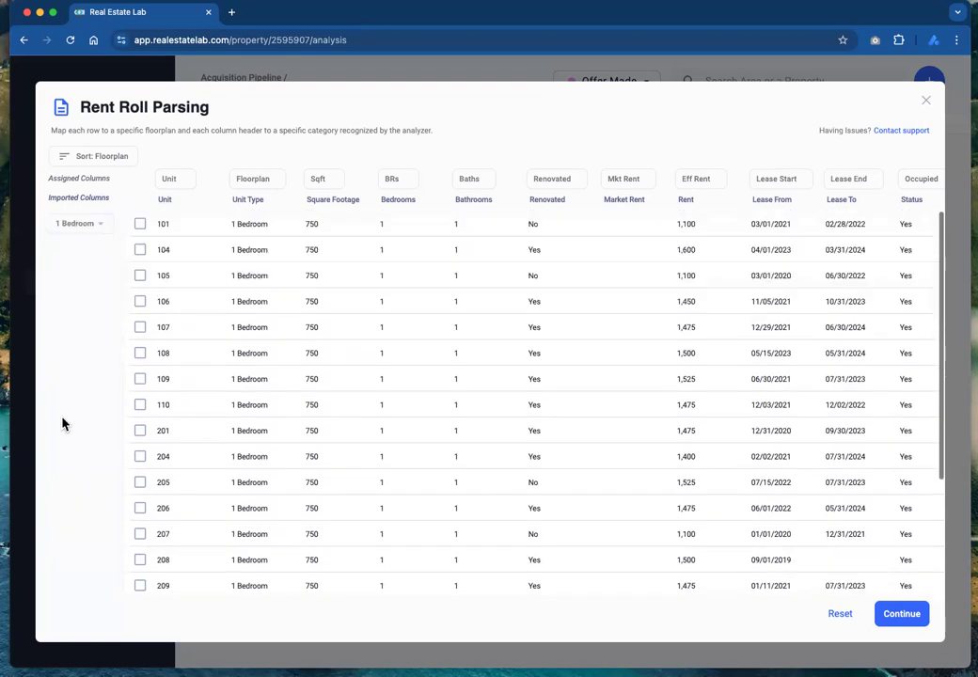
scroll(190, 520, "down", 4)
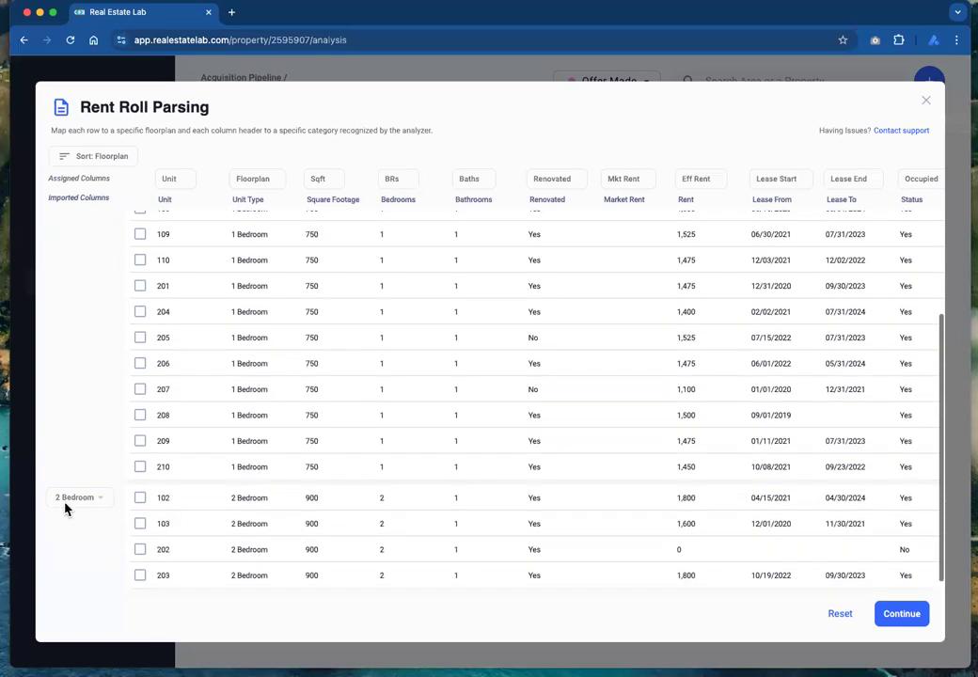
Accept the parsed rent roll rows and confirm the resulting unit mix.
left_click(901, 616)
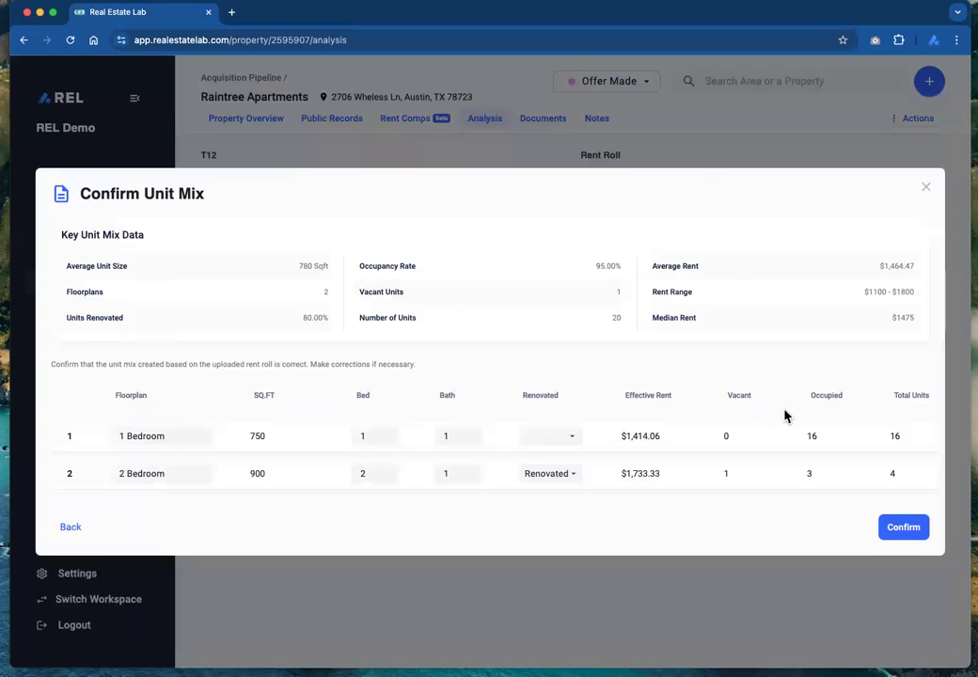
double_click(892, 436)
left_click(905, 528)
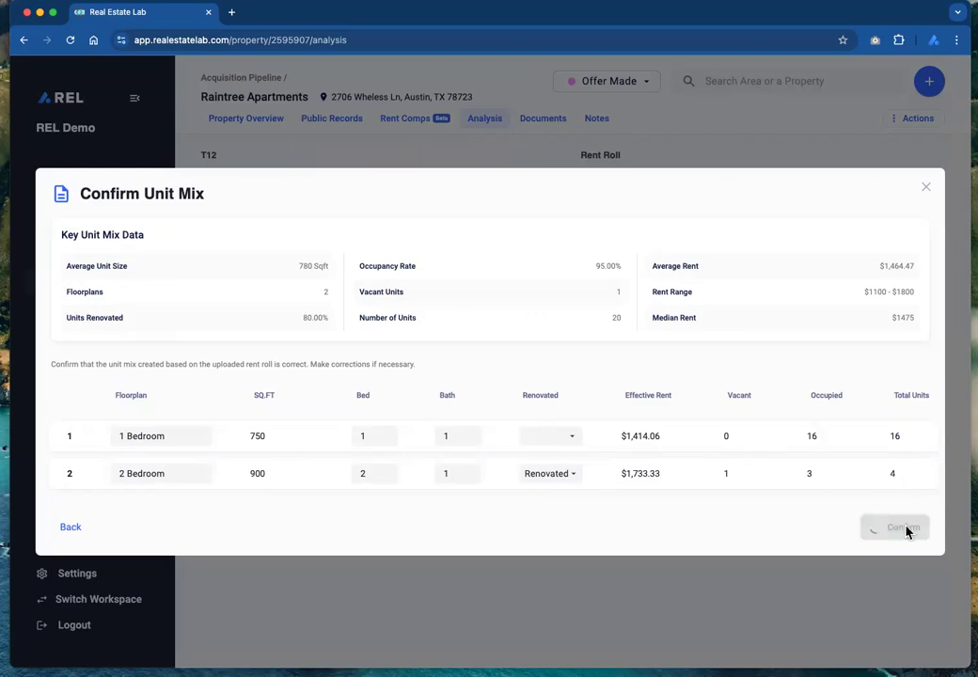
Open the Sample Analysis spreadsheet and check the imported floorplans and total unit counts on the Unit Mix & Rents sheet.
left_click(319, 394)
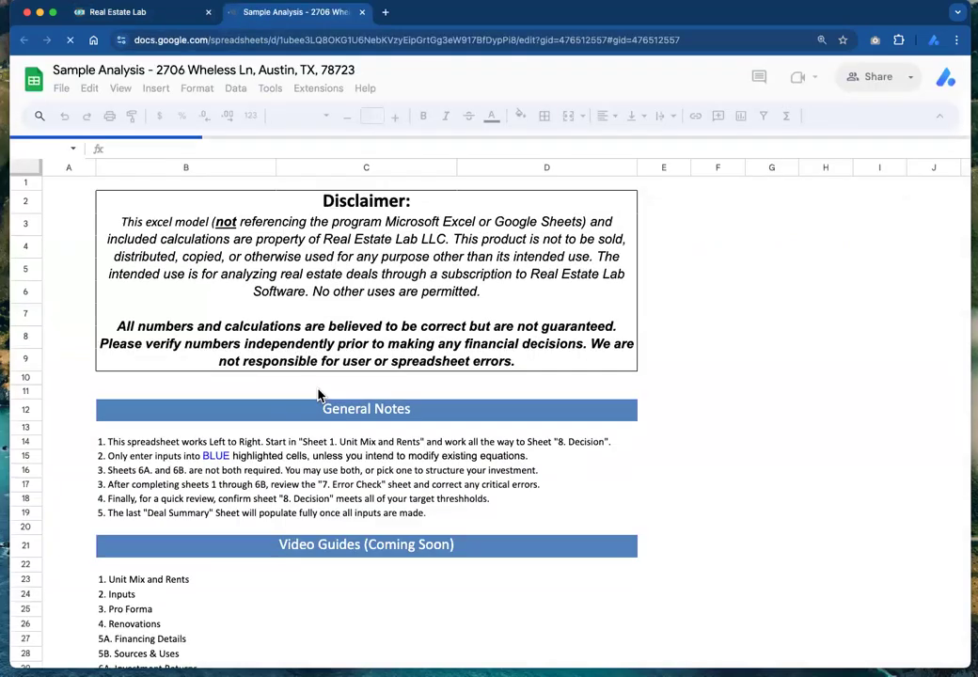
left_click(236, 651)
left_click_drag(152, 282, 462, 299)
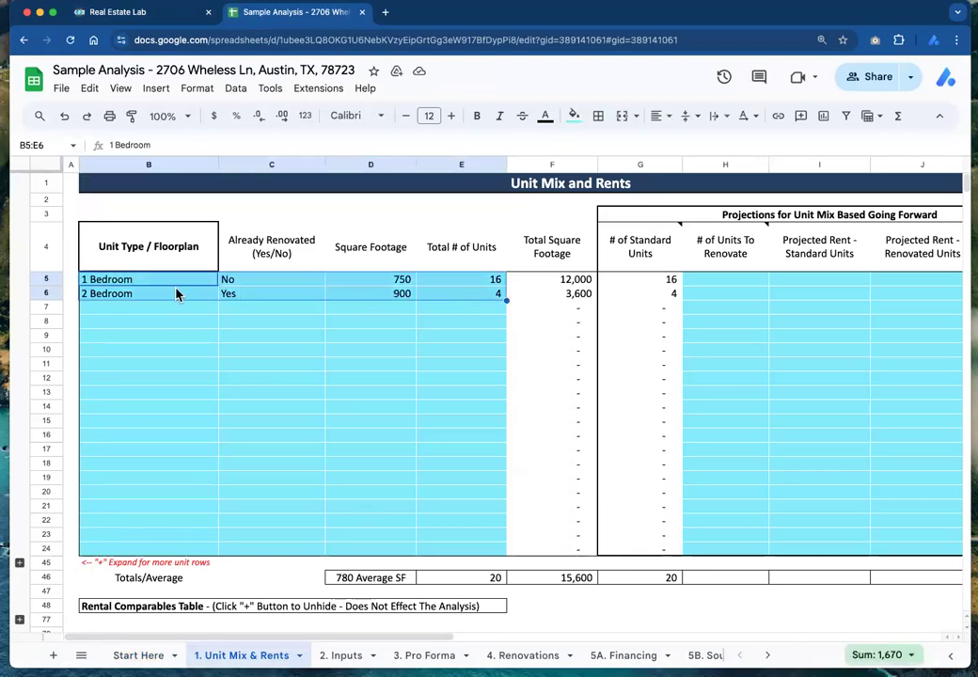
left_click(451, 280)
left_click(458, 293)
Examine the current effective rents and the projected rent columns for the imported floorplans.
scroll(458, 299, "right", 5)
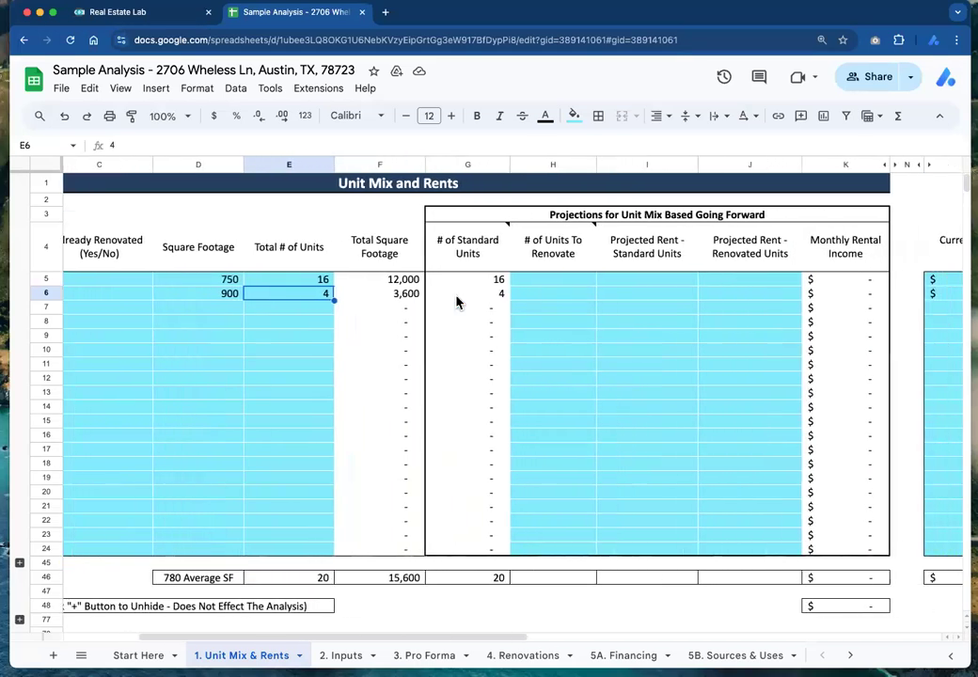
scroll(458, 300, "right", 3)
left_click_drag(752, 280, 747, 297)
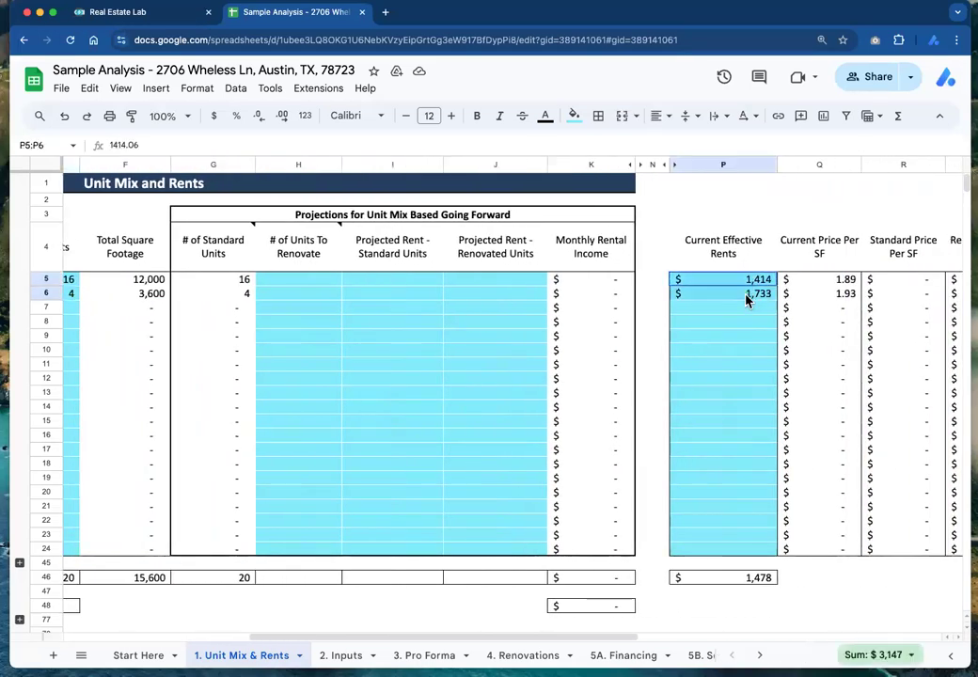
left_click(46, 279)
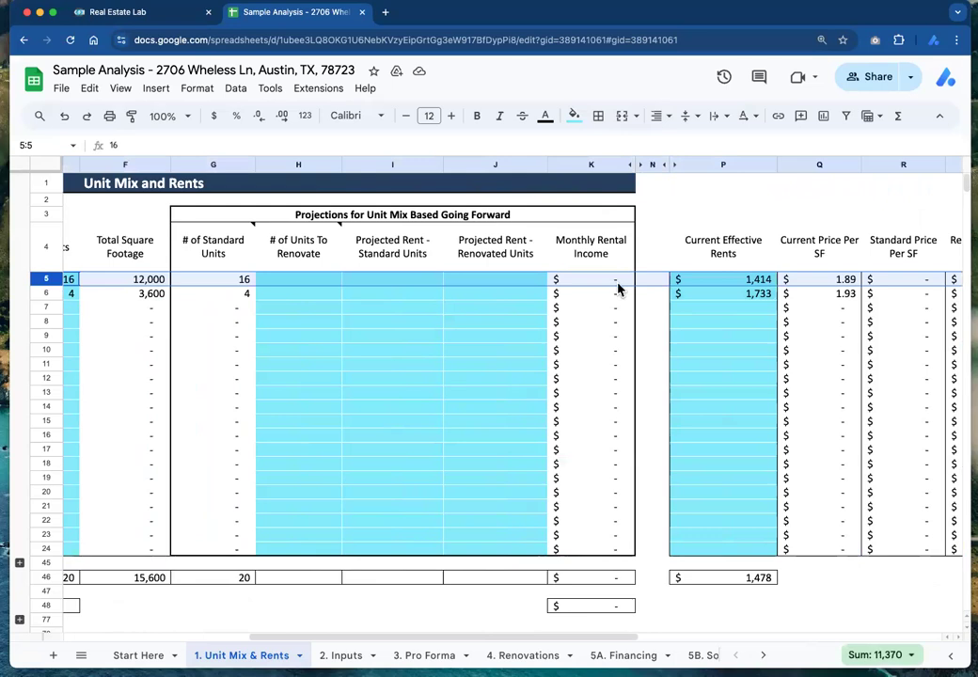
left_click(717, 284)
left_click_drag(354, 283, 523, 282)
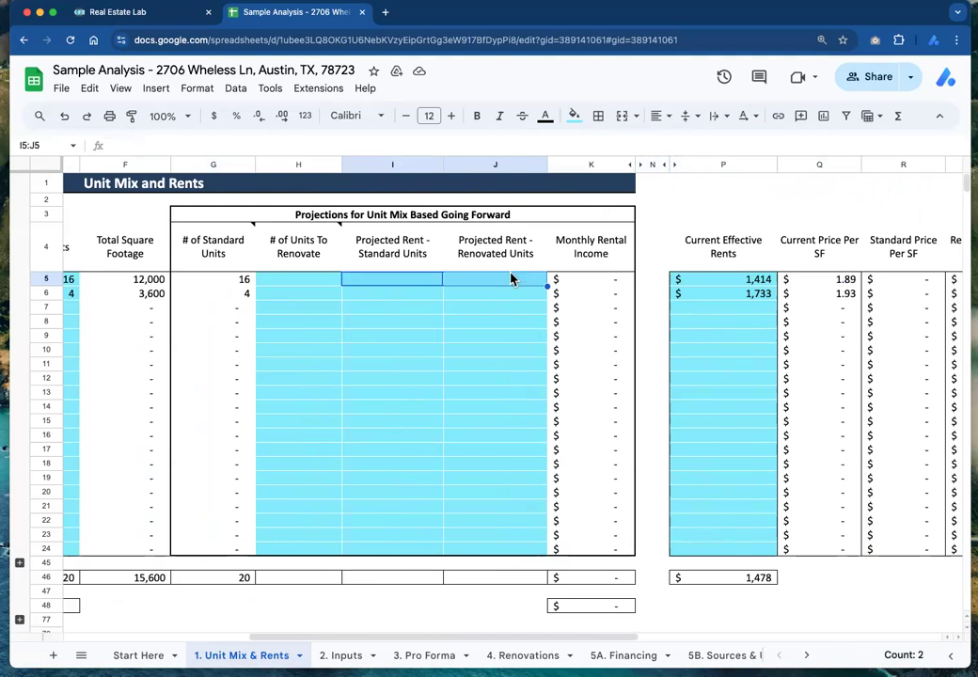
scroll(367, 211, "left", 5)
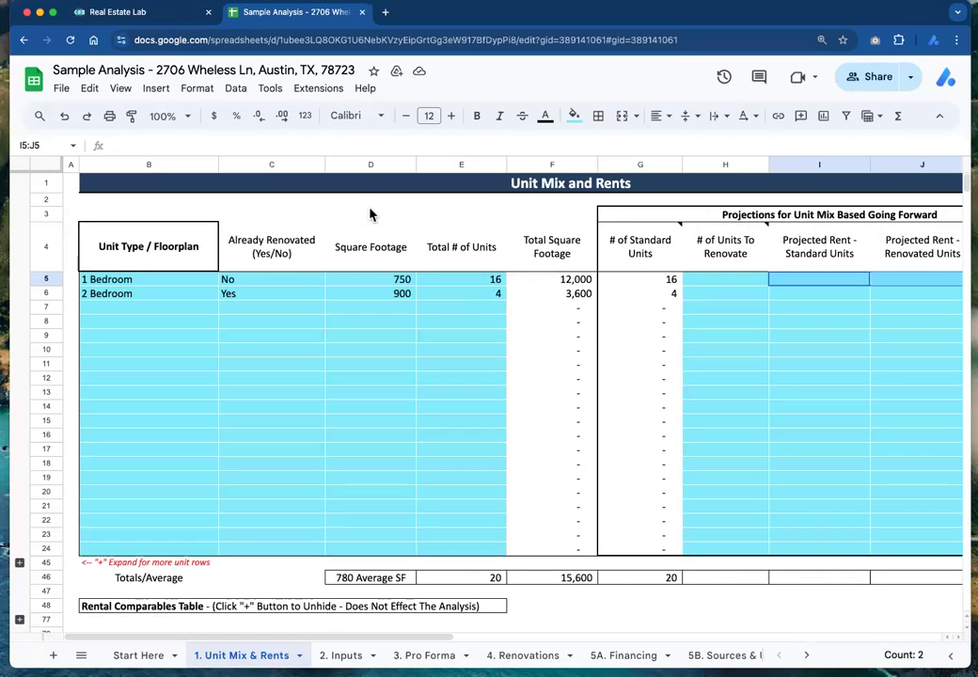
Return to the property's Analysis page in Real Estate Lab and clear the parsed rent roll.
left_click(157, 14)
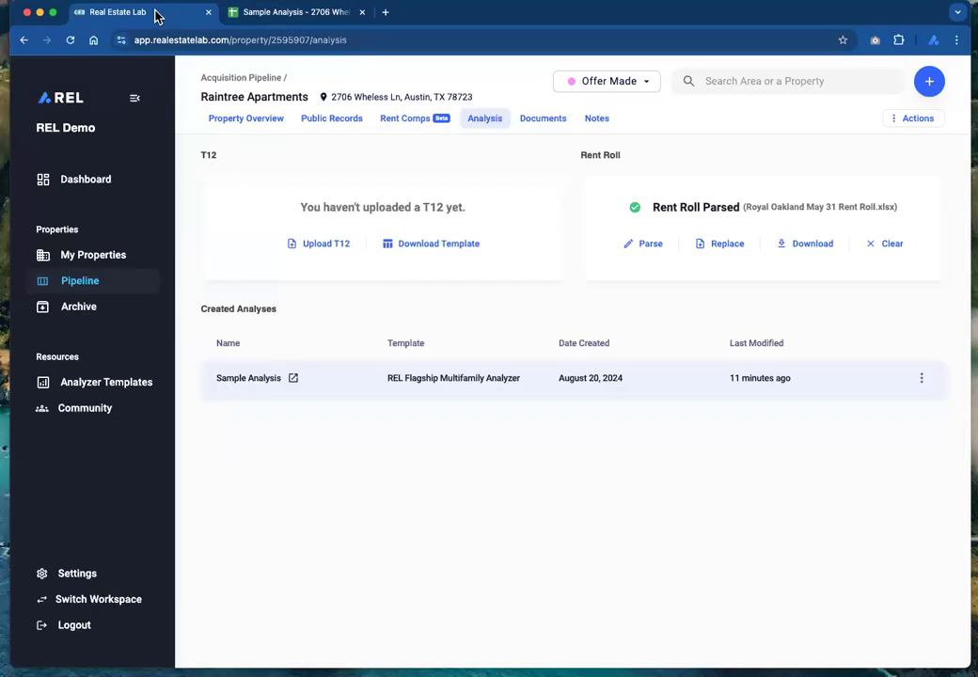
left_click(896, 249)
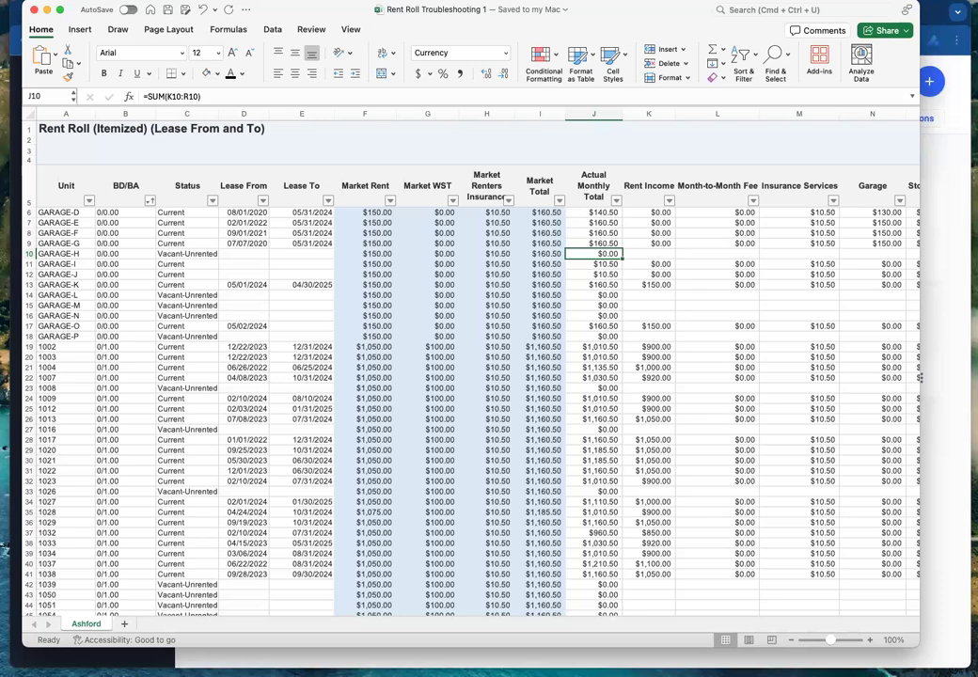
Widen the Rent Roll Troubleshooting 1 workbook window and move it lower on the screen.
left_click_drag(921, 13, 952, 10)
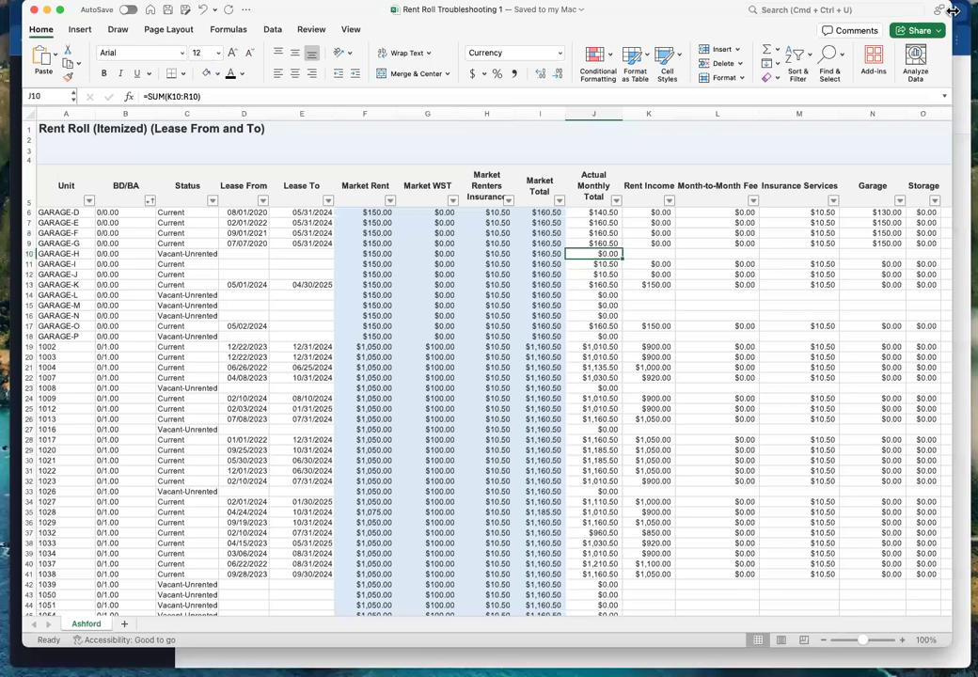
left_click_drag(268, 14, 269, 72)
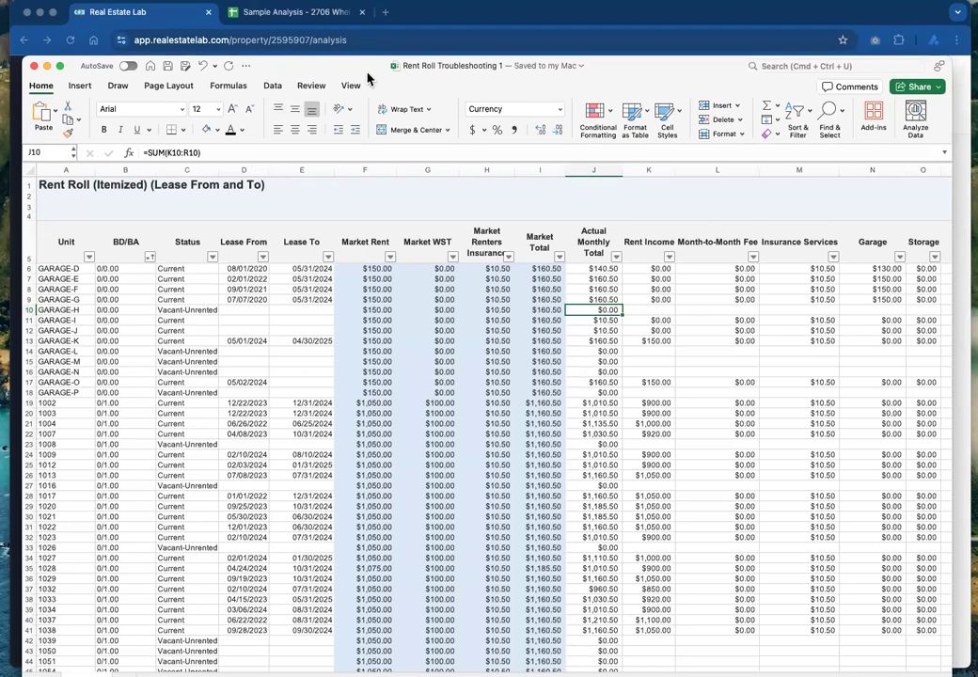
left_click_drag(367, 77, 369, 81)
Examine the garage units and the 0/1.00 units in the Unit and BD/BA columns of the workbook.
scroll(114, 287, "down", 3)
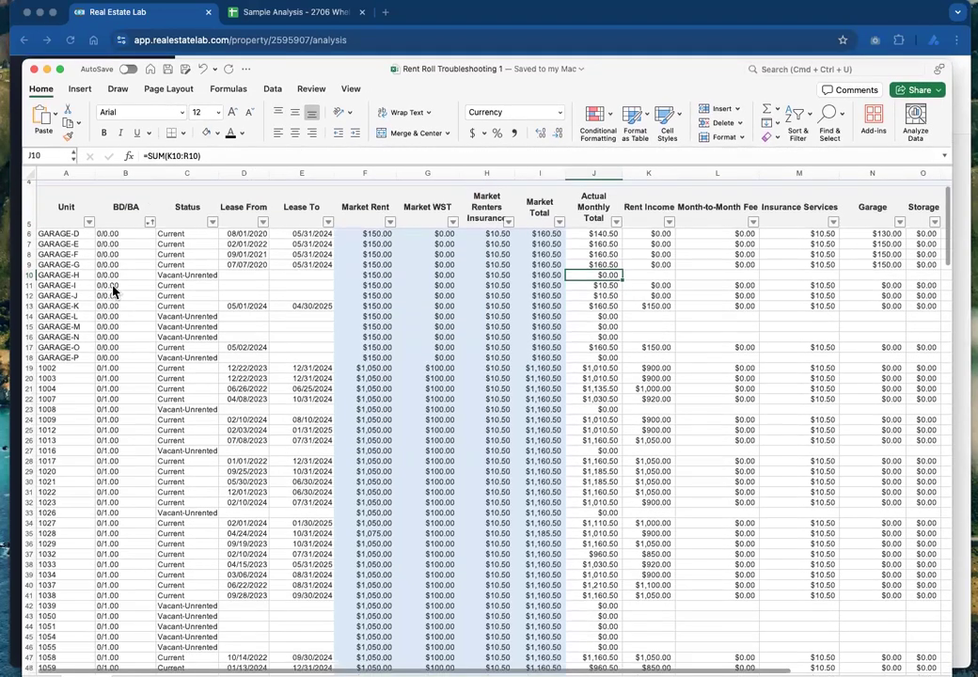
left_click_drag(72, 233, 68, 361)
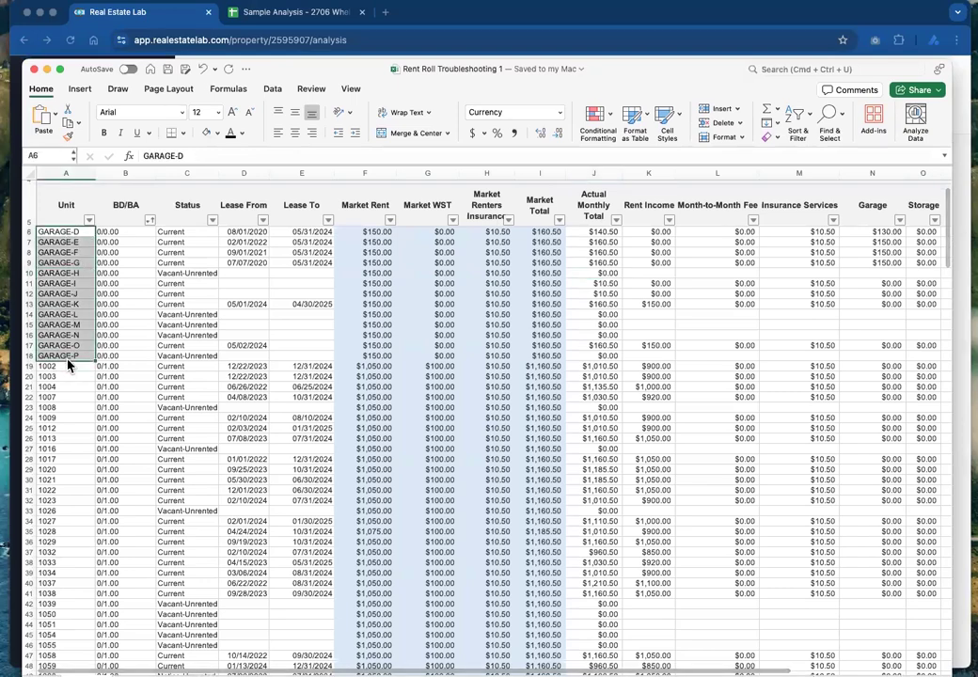
left_click_drag(115, 231, 116, 357)
scroll(116, 357, "down", 5)
scroll(116, 358, "up", 2)
left_click_drag(118, 210, 126, 537)
scroll(128, 540, "down", 9)
scroll(128, 541, "down", 10)
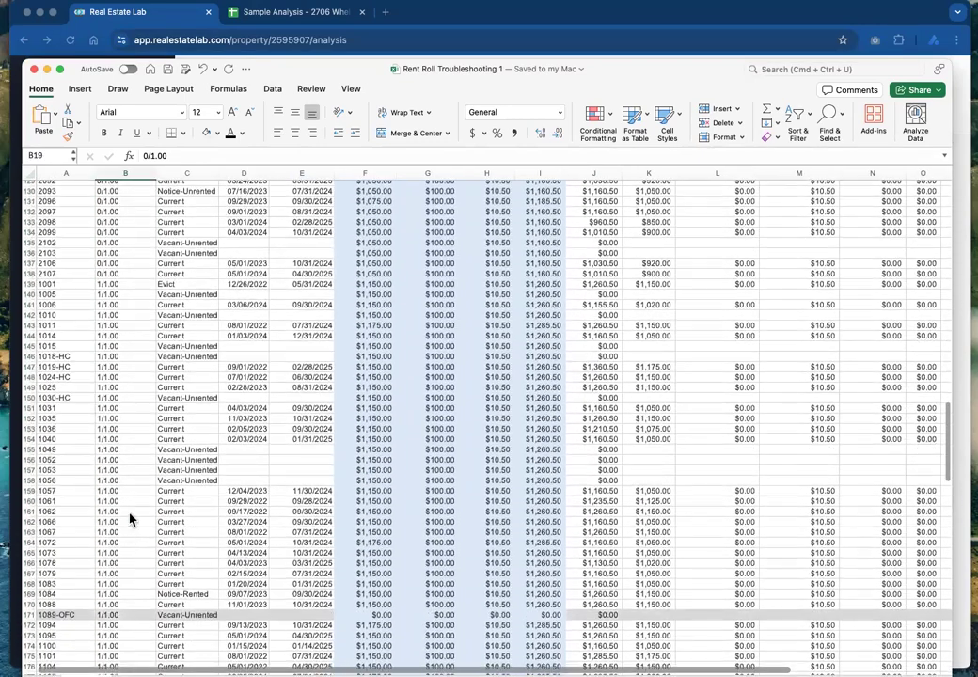
Examine the 1/1.00, 2/1.00, 2/1.50 and 2/2.00 unit groups in the BD/BA column.
left_click_drag(117, 284, 125, 551)
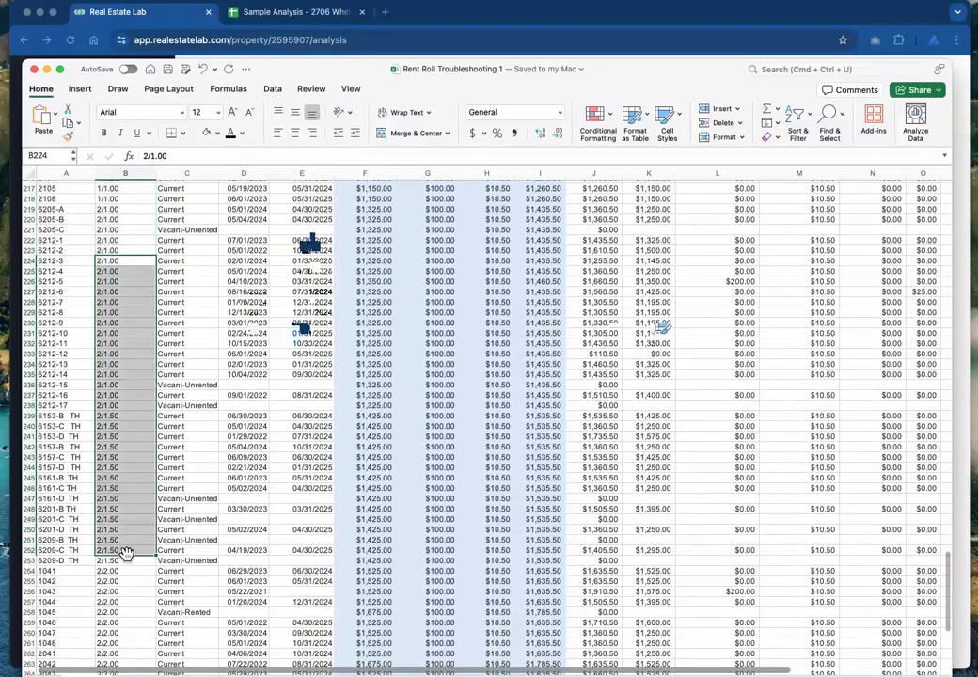
scroll(125, 551, "down", 2)
left_click(124, 224)
left_click_drag(124, 428, 125, 540)
scroll(125, 541, "down", 8)
left_click_drag(125, 374, 134, 284)
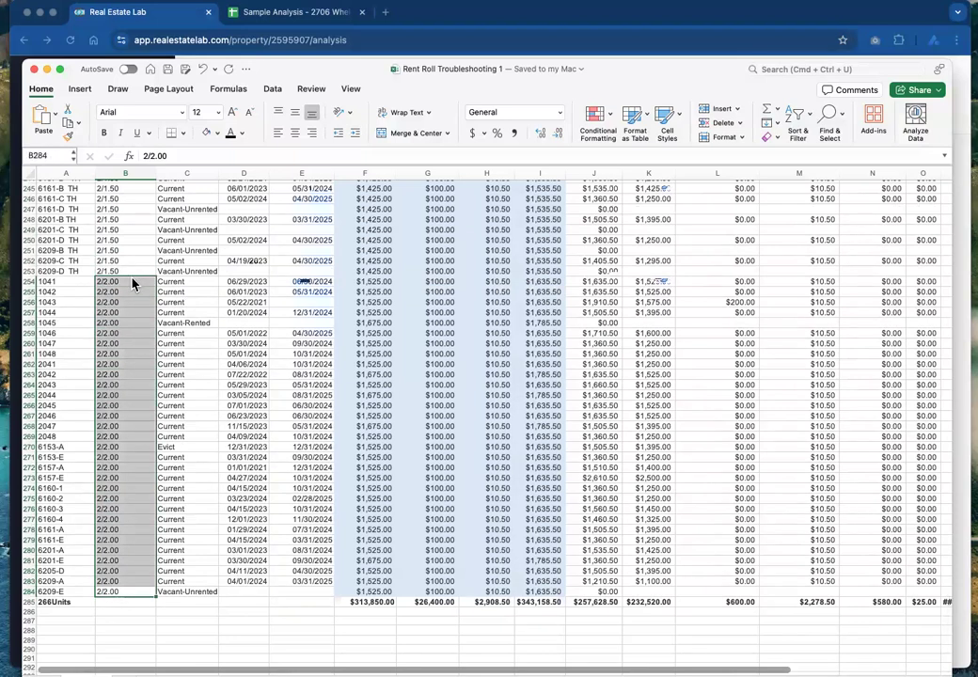
left_click(128, 173)
scroll(134, 227, "up", 15)
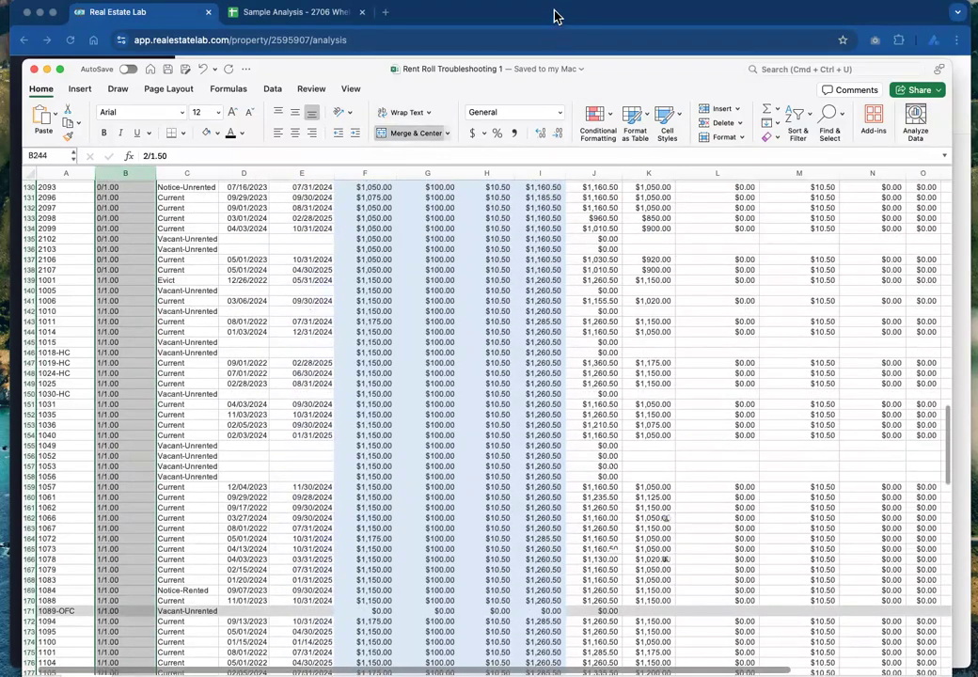
Switch to Real Estate Lab, upload the Rent Roll Troubleshooting 1 file as the rent roll, and check the A0 section's floorplan options.
left_click(556, 14)
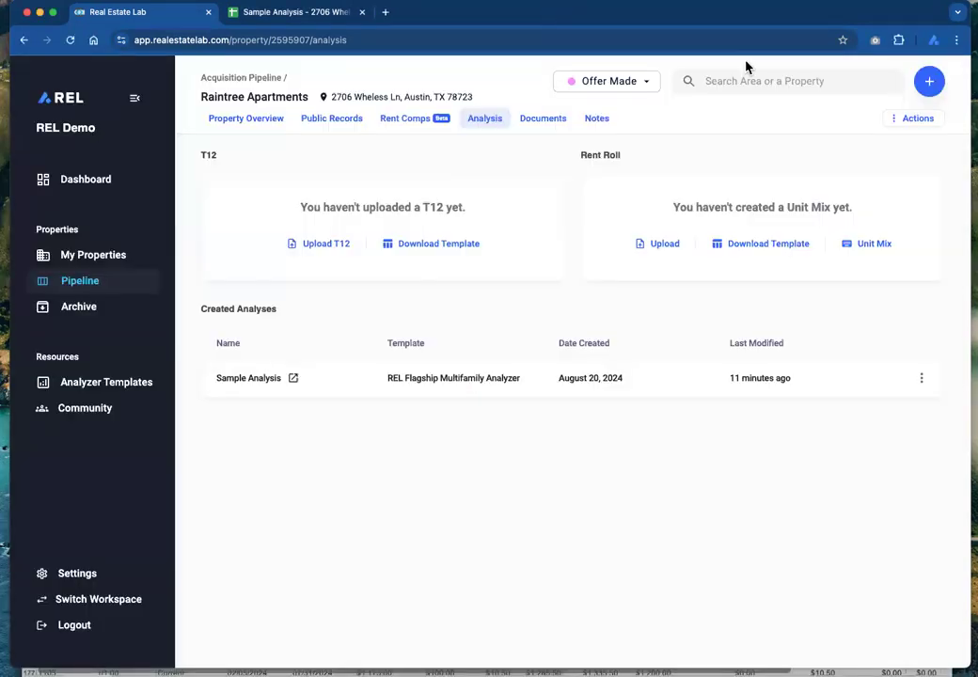
left_click_drag(976, 162, 821, 233)
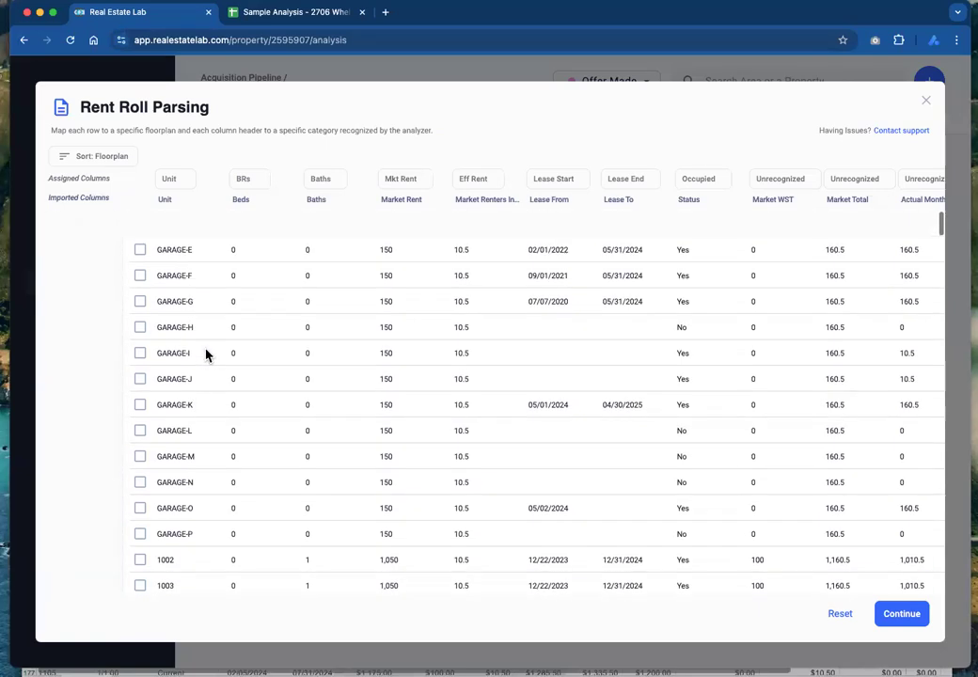
left_click(82, 226)
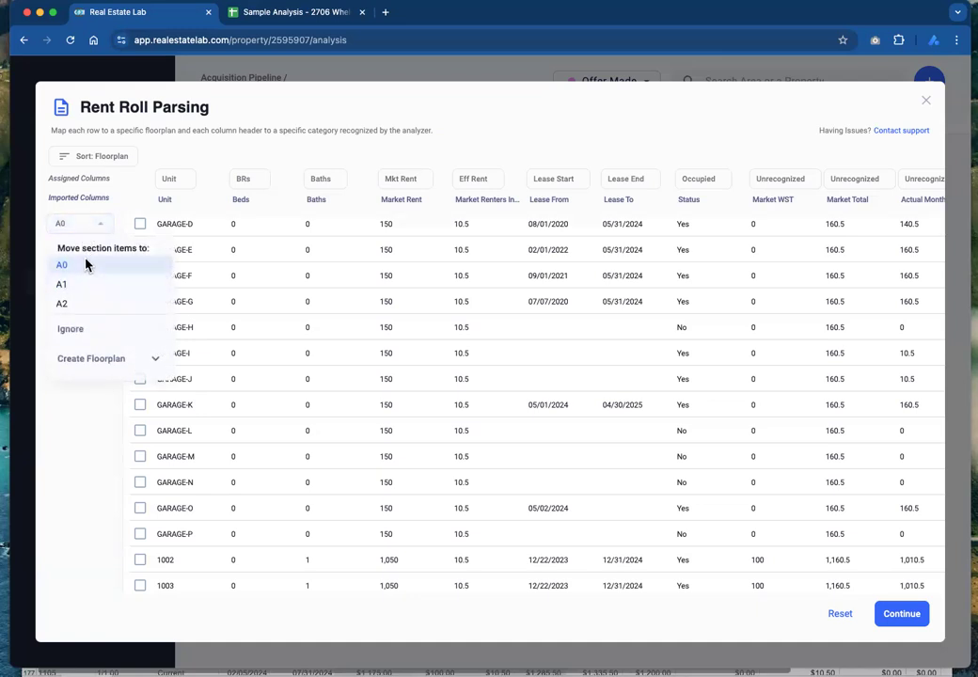
left_click(95, 477)
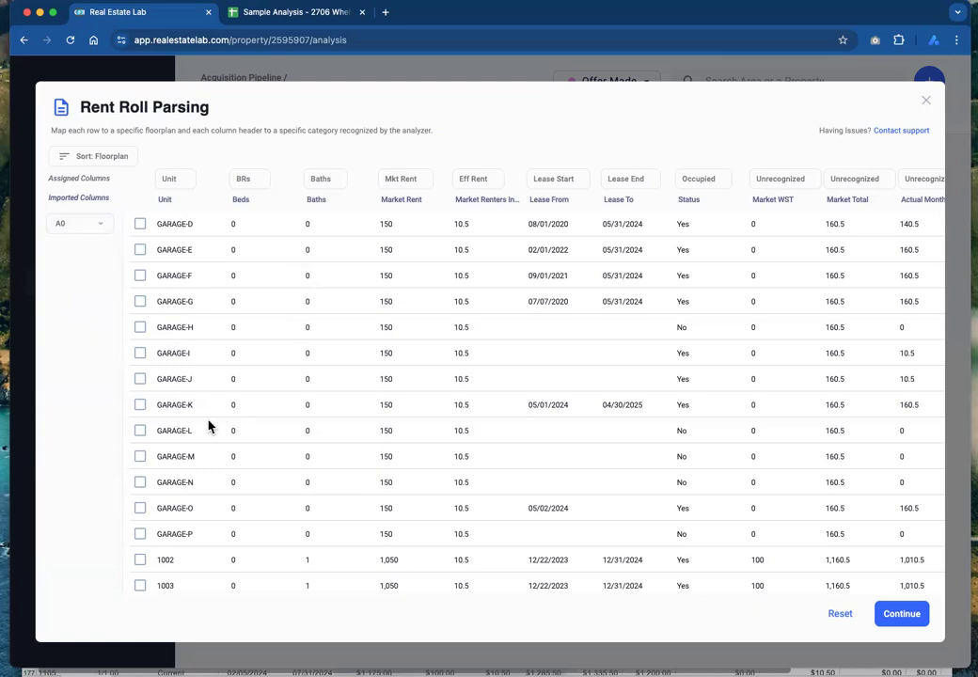
Examine how the parsed units are grouped into floorplans A0, A1 and A2, comparing their beds and baths.
scroll(239, 462, "down", 1)
scroll(241, 405, "up", 1)
scroll(307, 442, "down", 3)
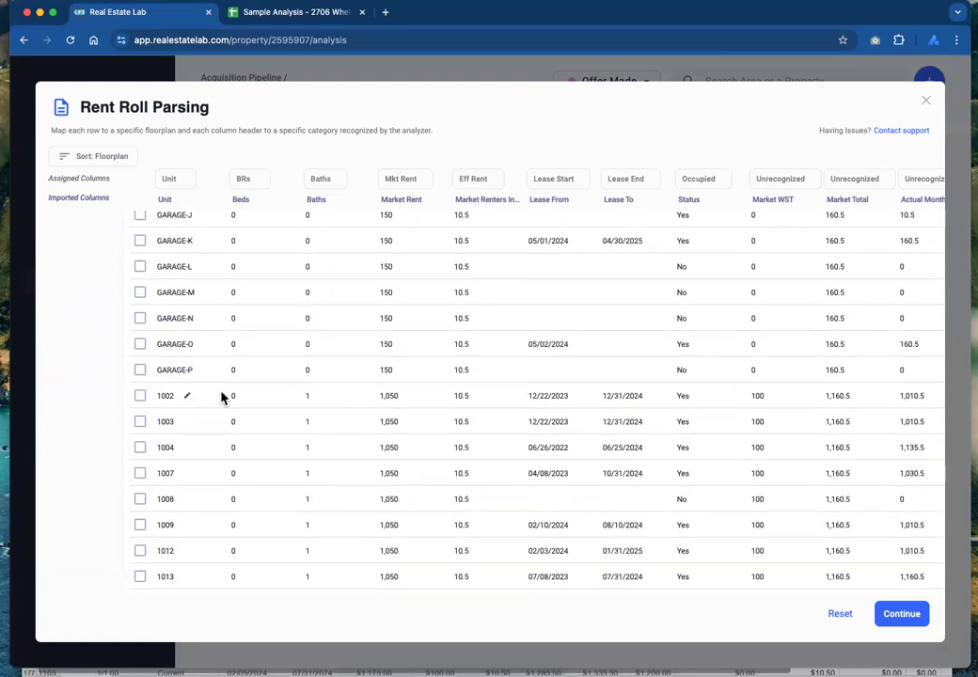
scroll(314, 498, "down", 10)
scroll(314, 497, "down", 15)
scroll(314, 497, "down", 5)
scroll(314, 498, "down", 10)
scroll(314, 497, "down", 10)
scroll(314, 497, "down", 10)
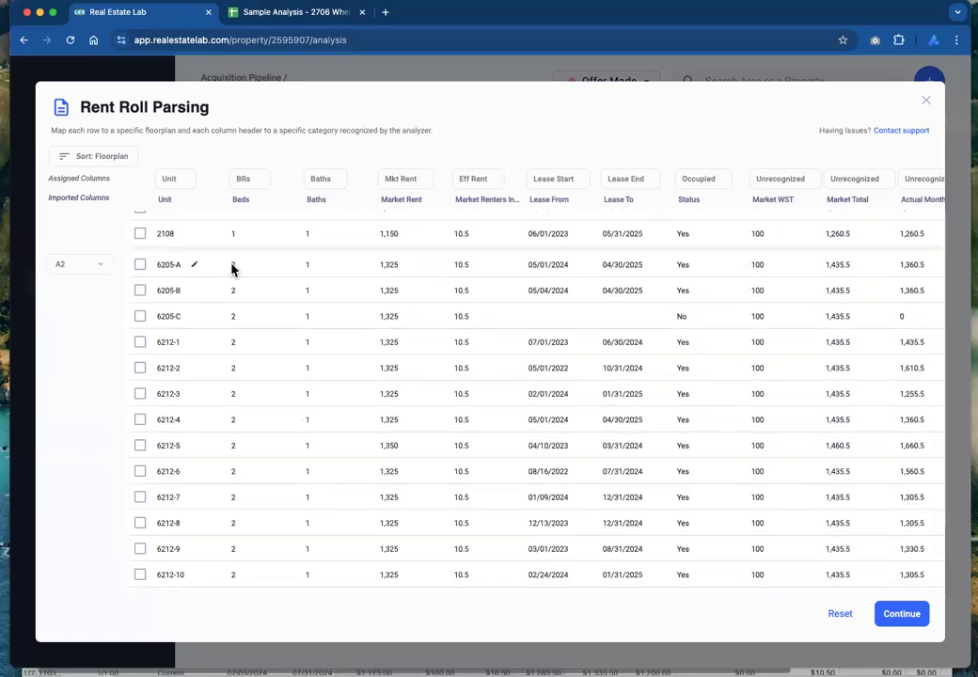
scroll(279, 457, "down", 8)
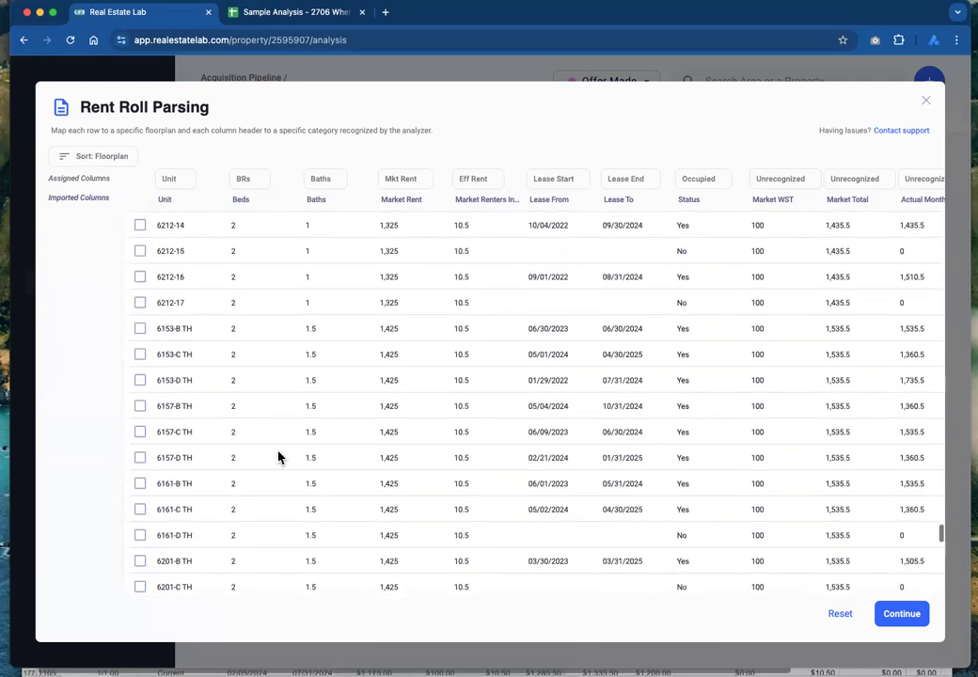
scroll(279, 457, "down", 3)
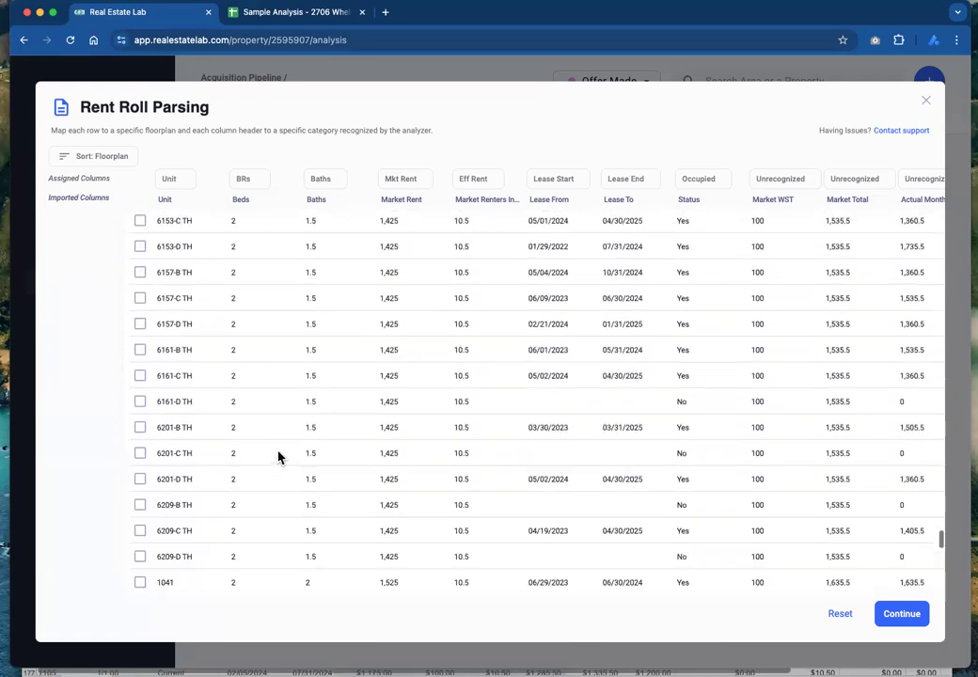
Assign all the 2-bed, 1.5-bath TH units, from 6153-B TH through 6209-D TH, to a new floorplan named B2.
left_click(138, 558)
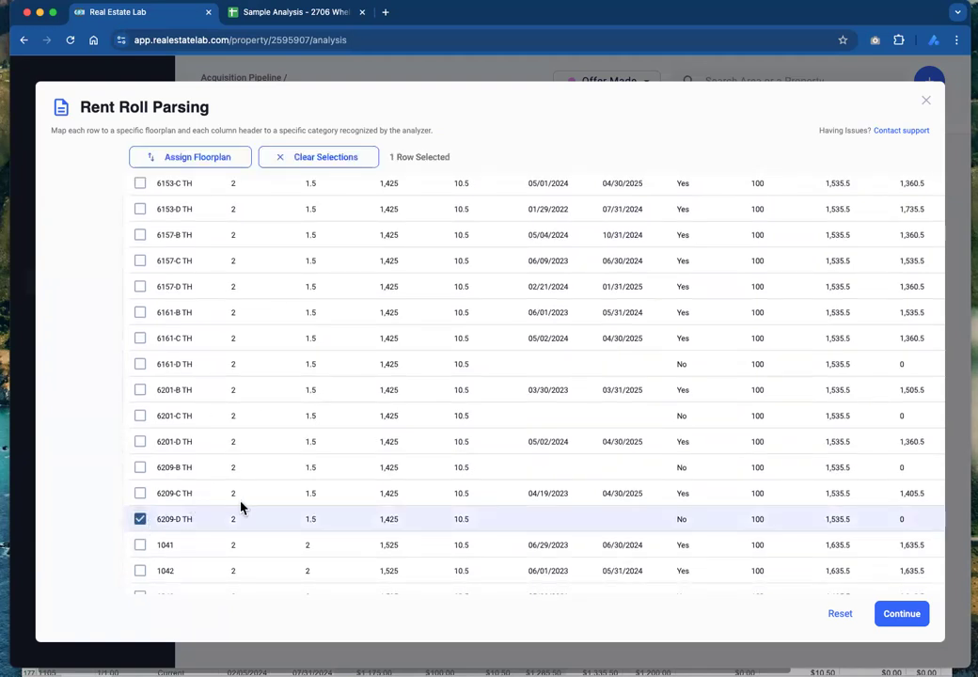
scroll(240, 507, "up", 1)
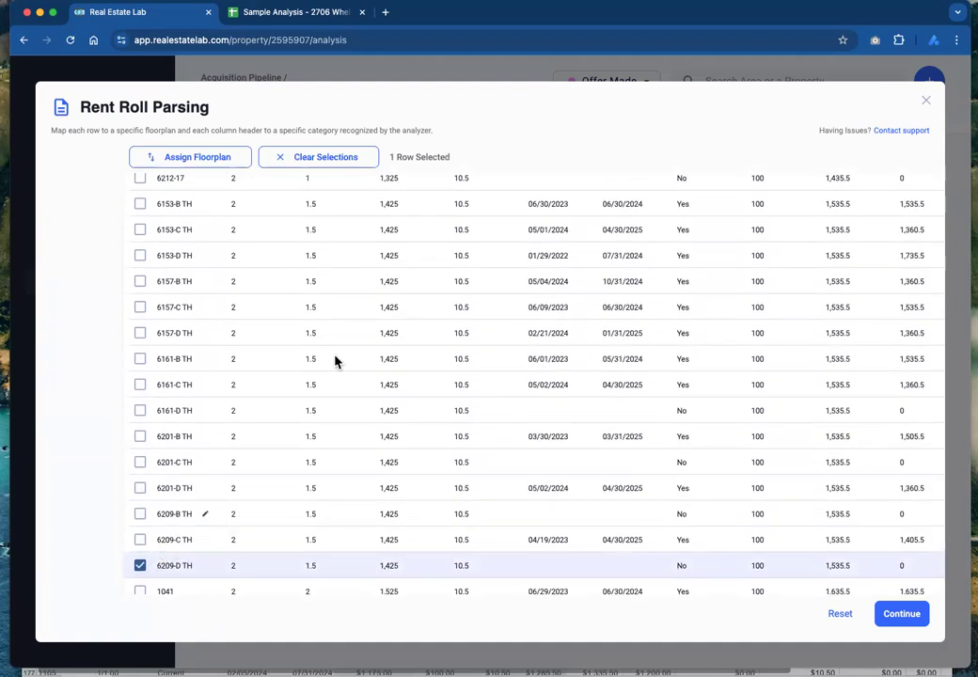
left_click(139, 539)
left_click(139, 513)
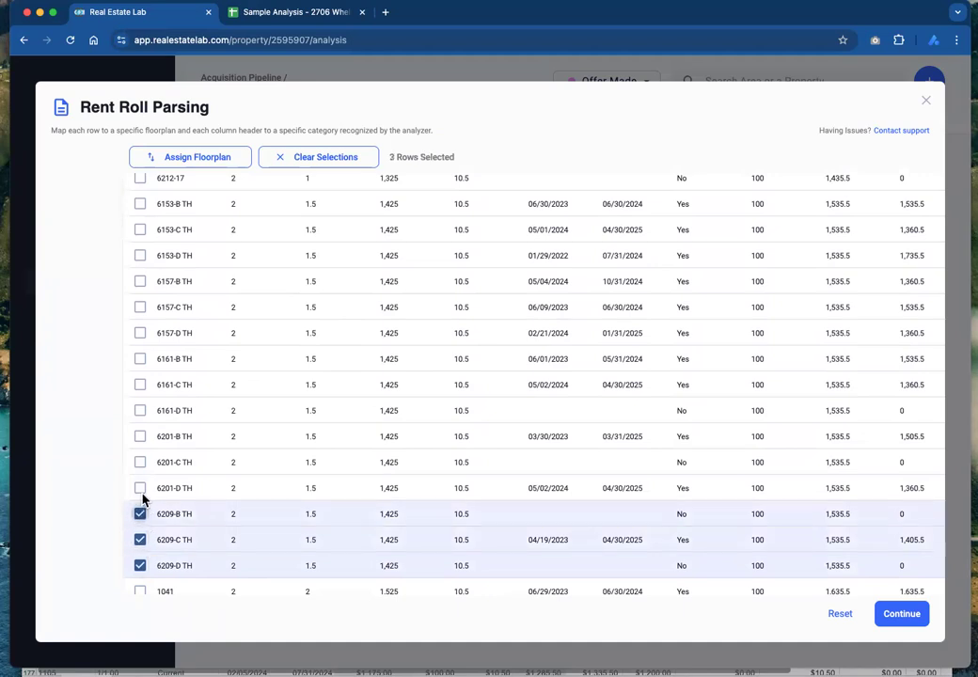
left_click(139, 488)
left_click(139, 462)
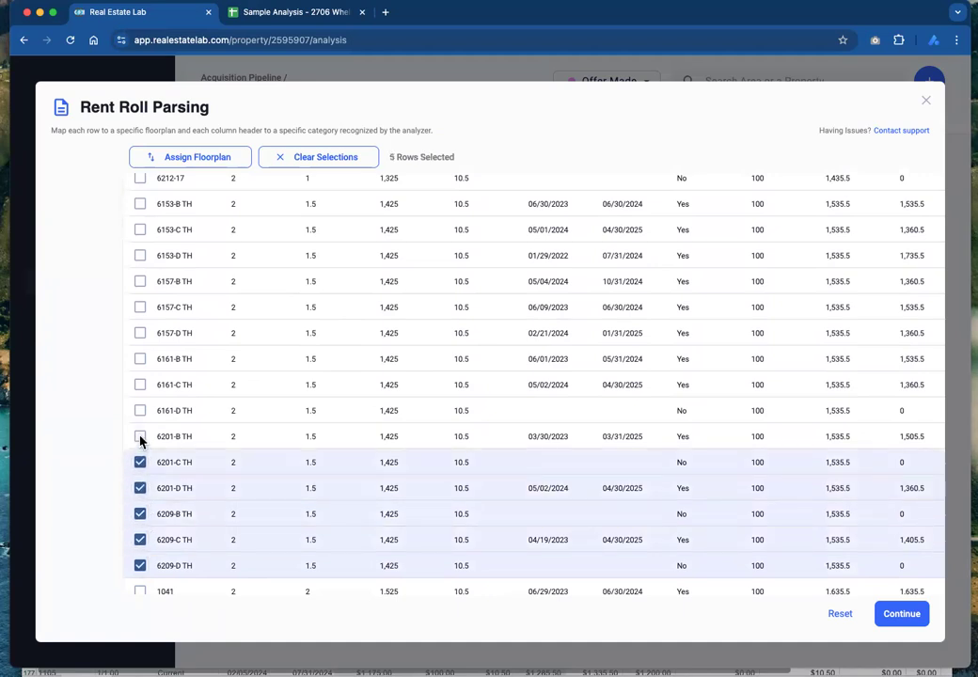
left_click(139, 436)
left_click(140, 410)
left_click(139, 384)
left_click(139, 358)
left_click(139, 333)
left_click(139, 306)
left_click(139, 282)
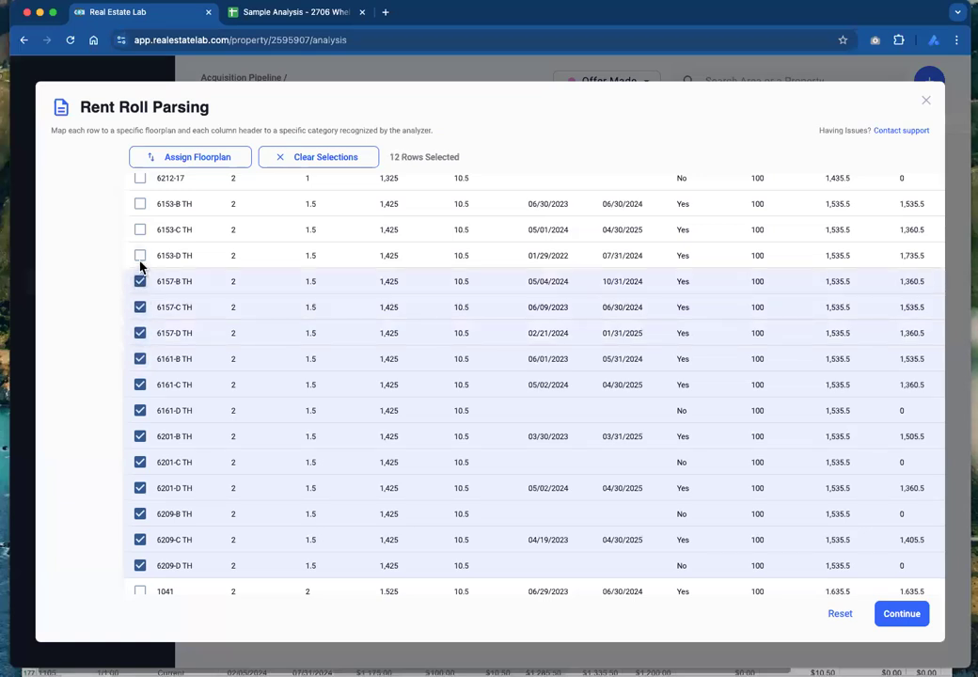
left_click(139, 255)
left_click(139, 230)
left_click(139, 203)
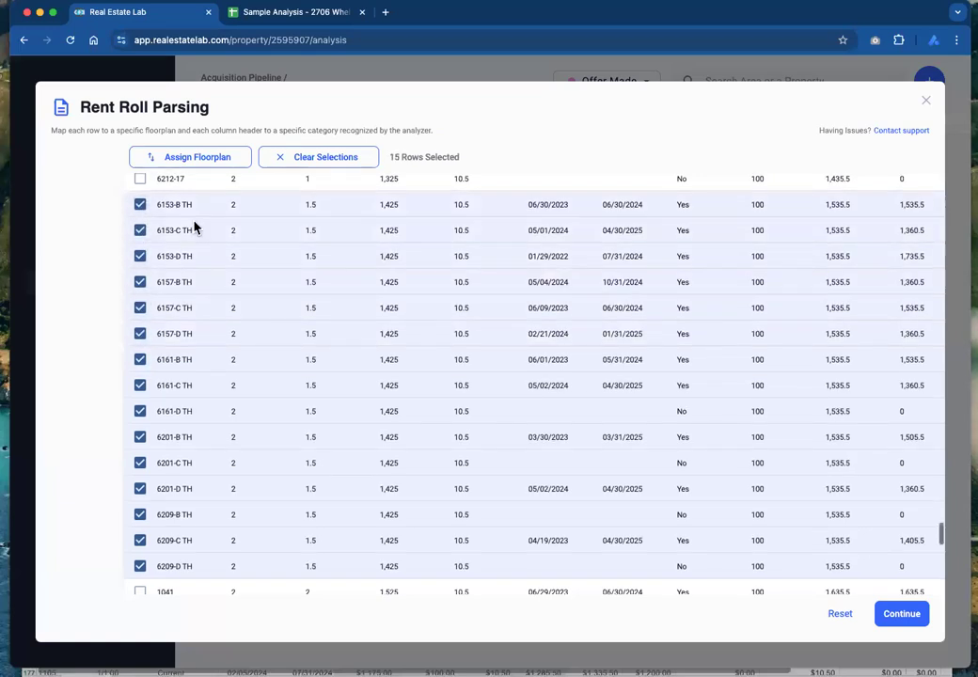
scroll(193, 226, "up", 1)
scroll(192, 226, "down", 1)
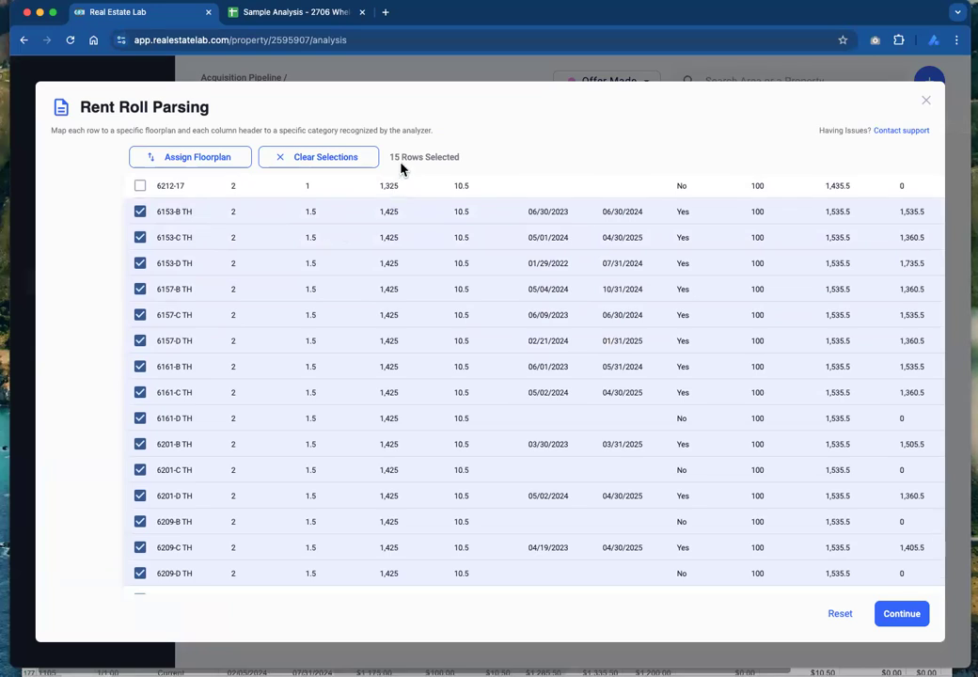
left_click(183, 159)
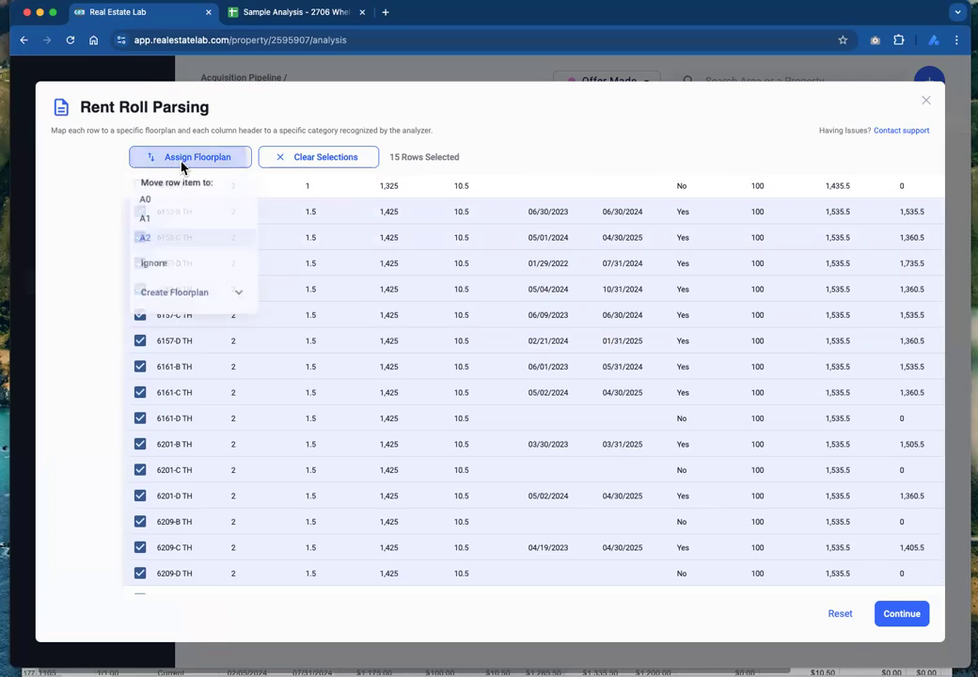
left_click(185, 293)
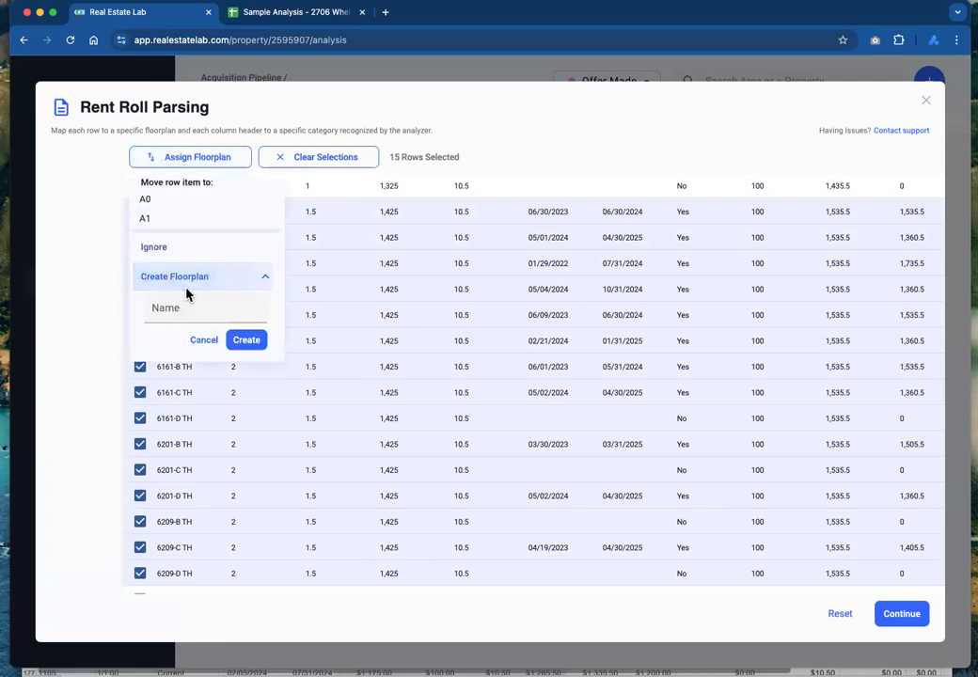
left_click(226, 318)
type("B2")
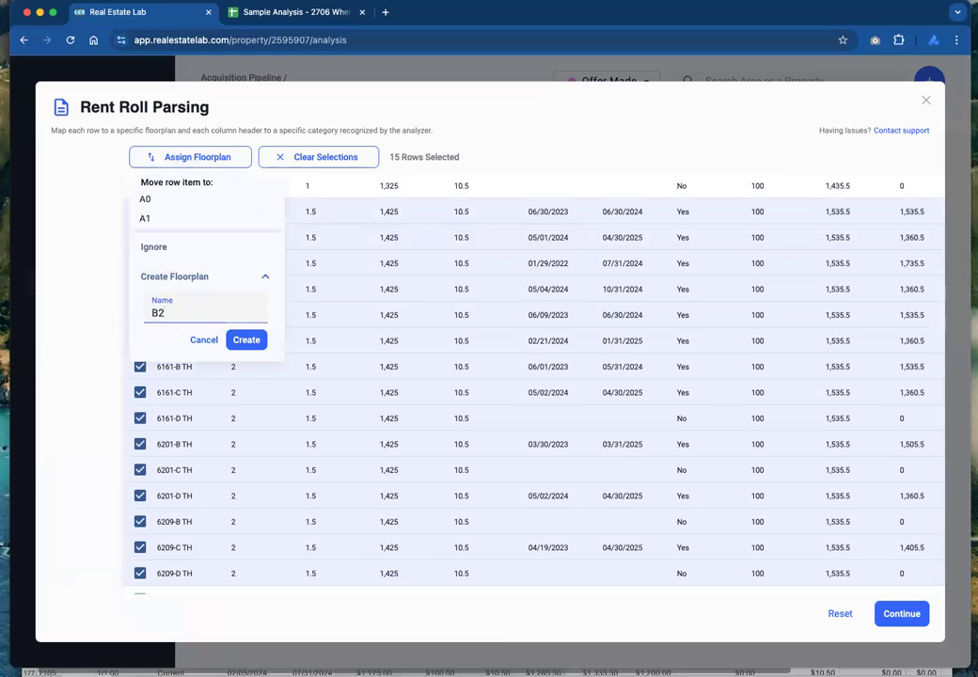
left_click(248, 341)
Review the units remaining in floorplan A2 and those grouped under the new floorplan B2.
scroll(196, 393, "up", 10)
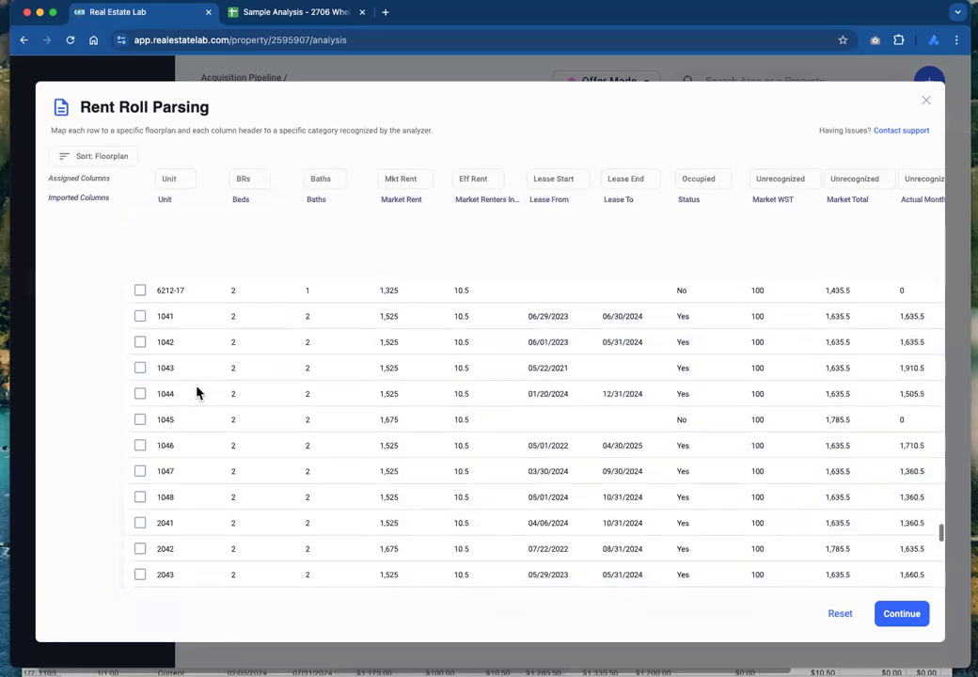
scroll(196, 393, "up", 3)
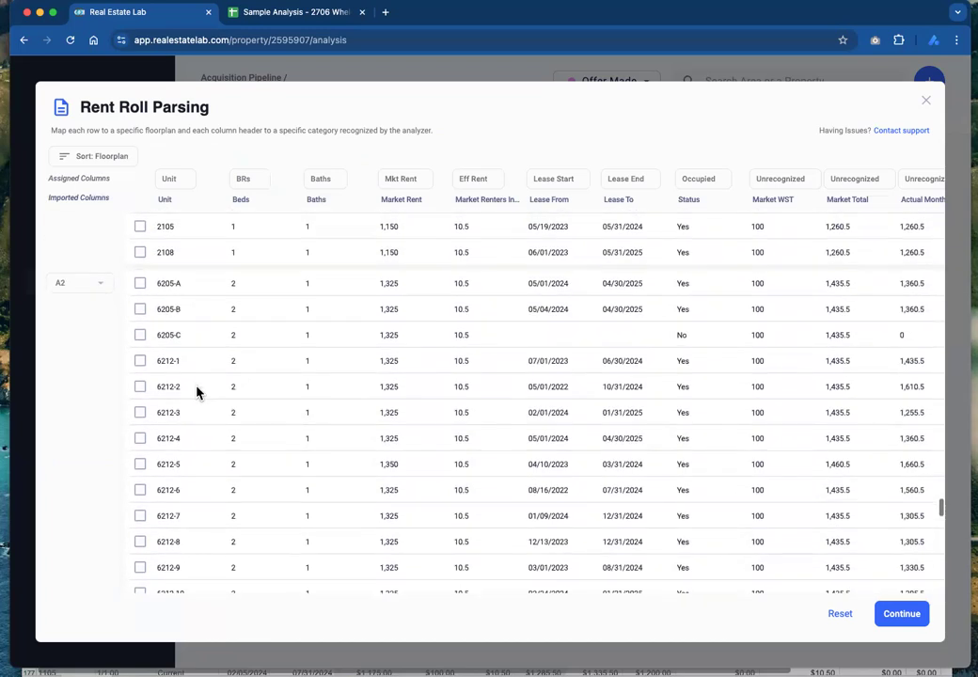
scroll(196, 393, "down", 5)
scroll(196, 345, "up", 2)
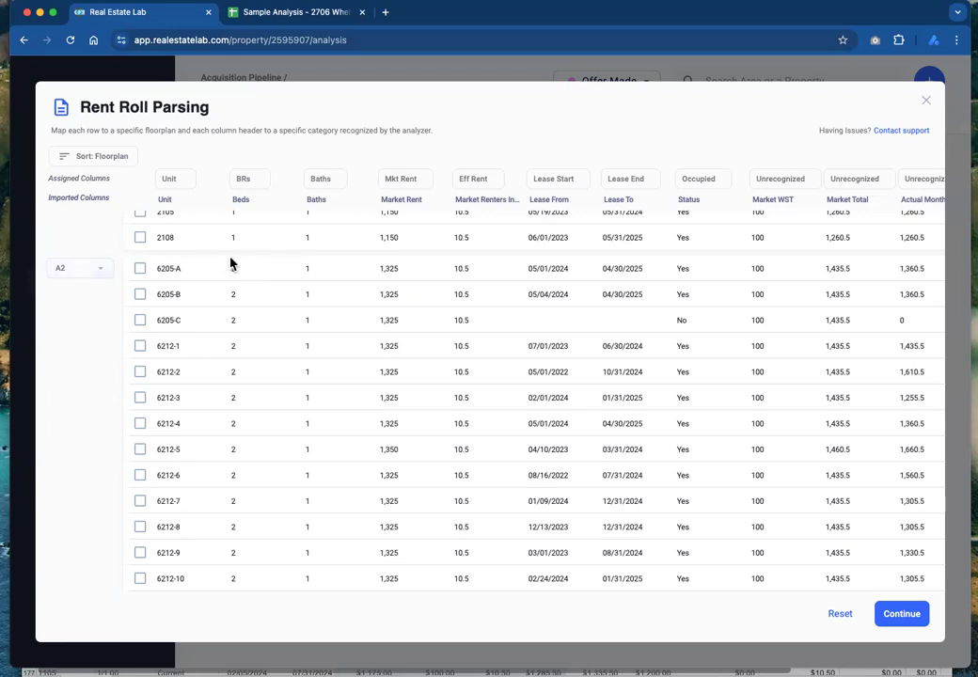
scroll(235, 282, "down", 1)
scroll(235, 289, "down", 20)
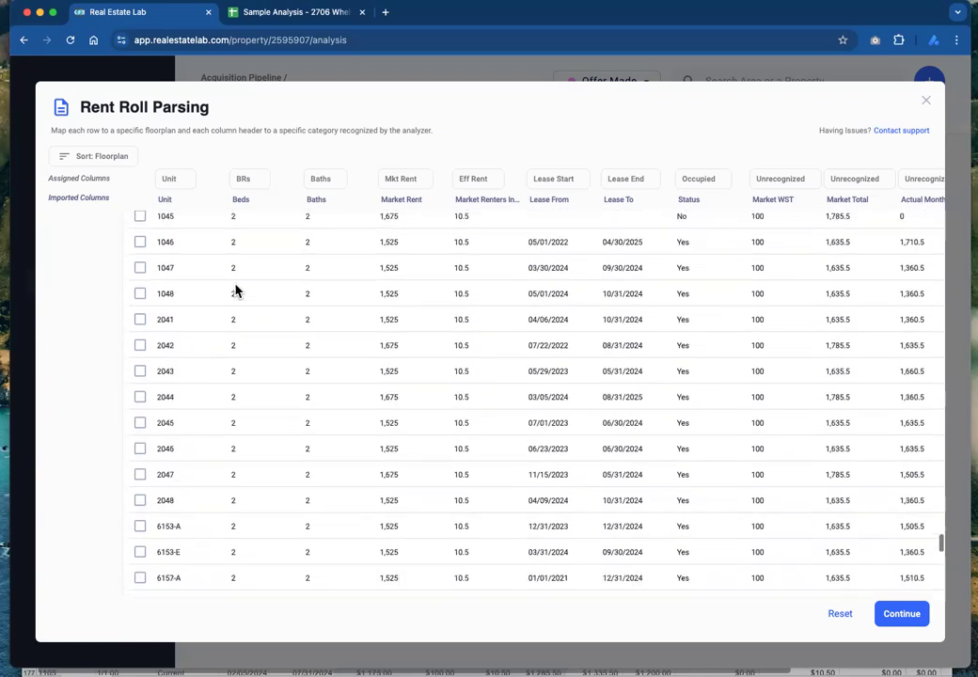
scroll(235, 290, "down", 15)
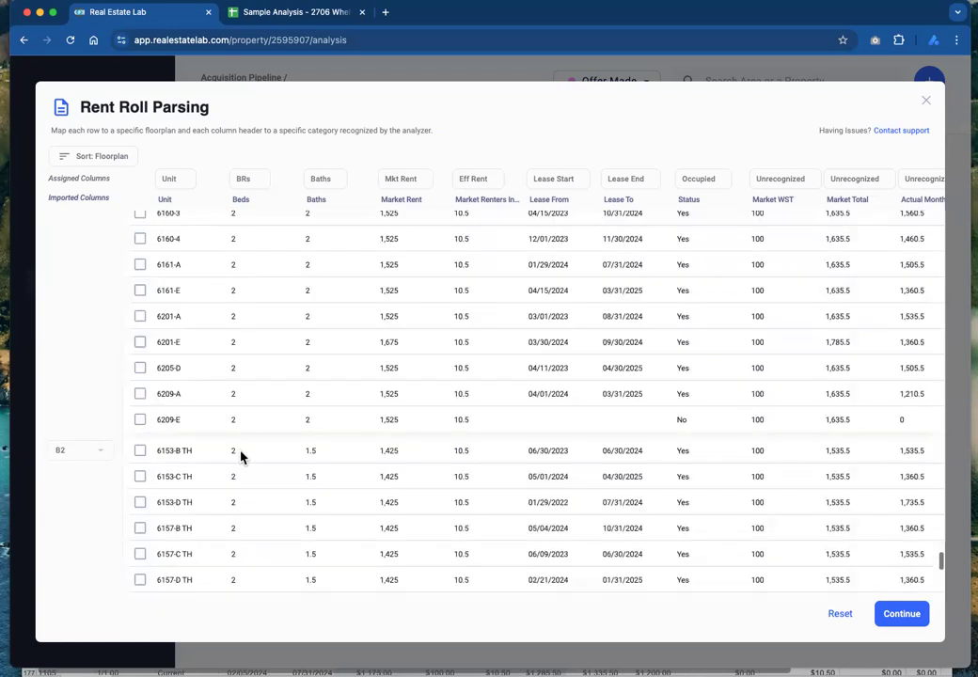
scroll(225, 445, "down", 2)
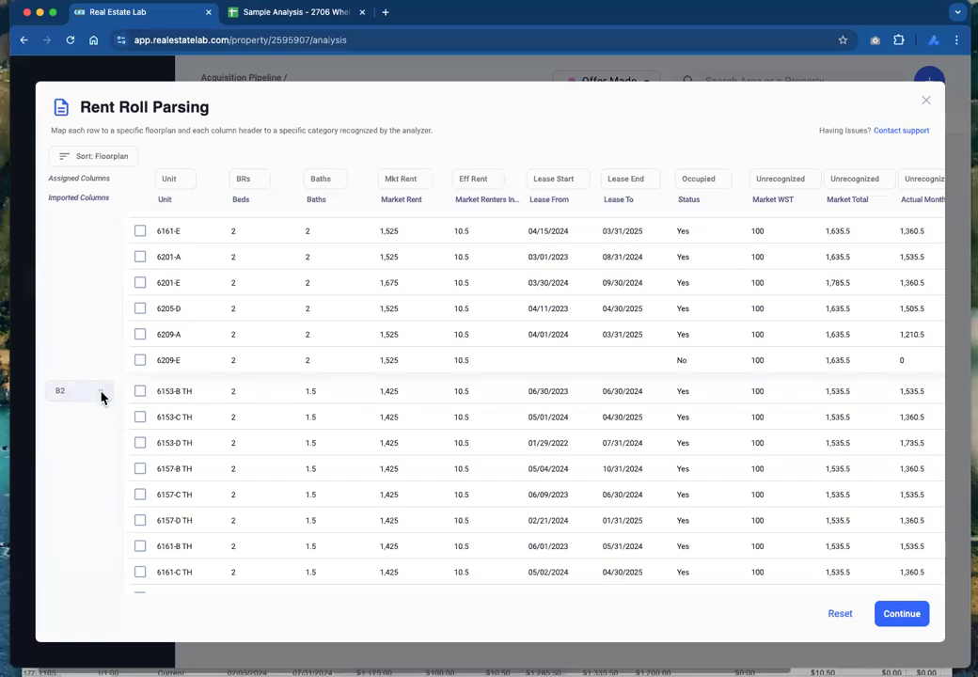
Move all units in the A2 section to a new floorplan named B1.
scroll(303, 390, "up", 15)
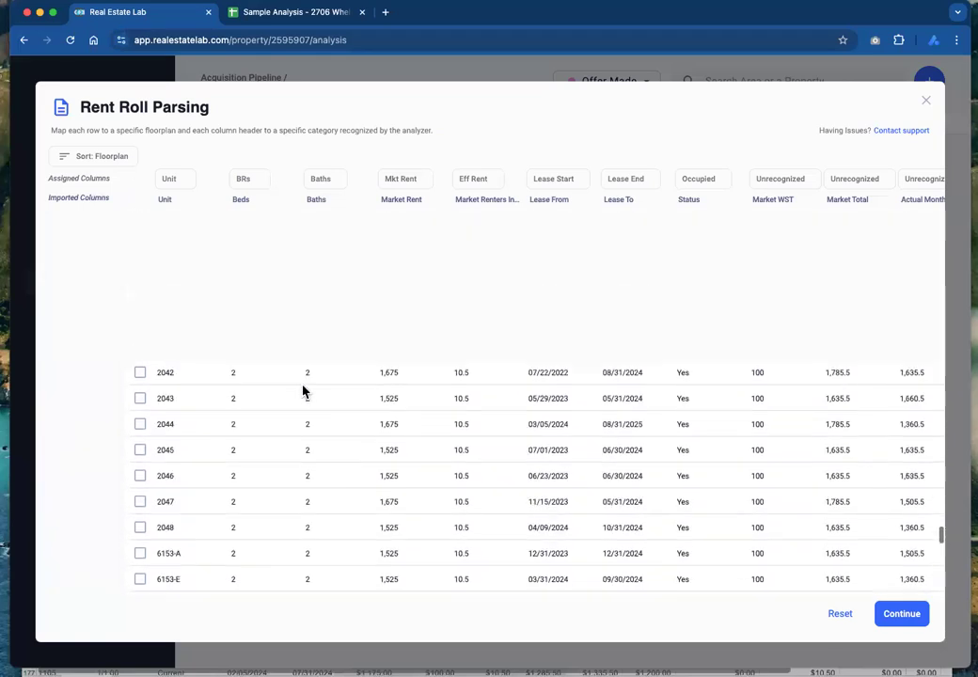
scroll(302, 390, "up", 10)
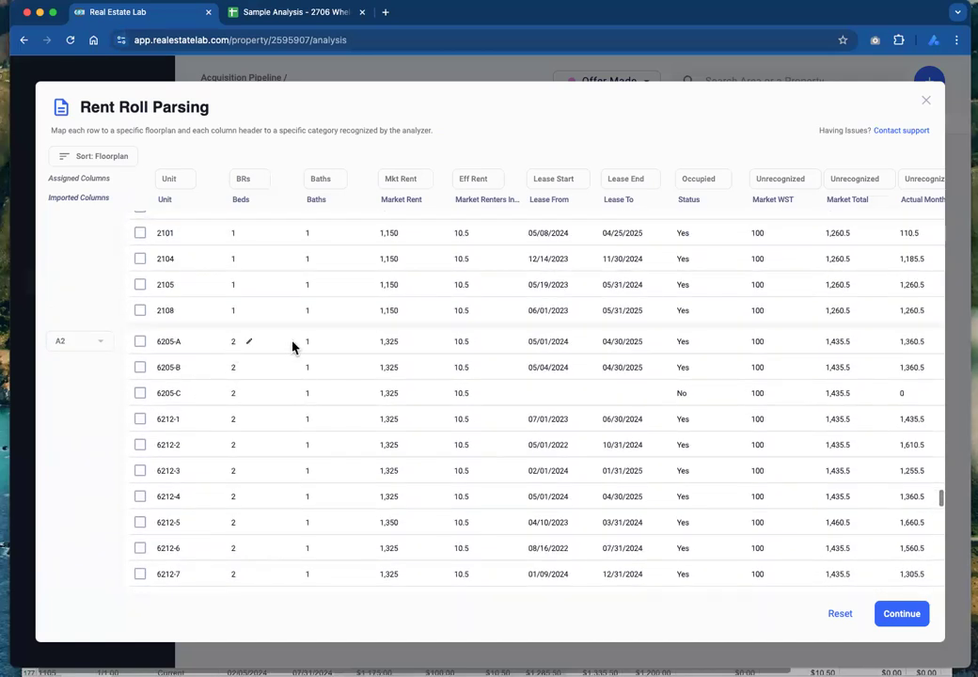
left_click(94, 348)
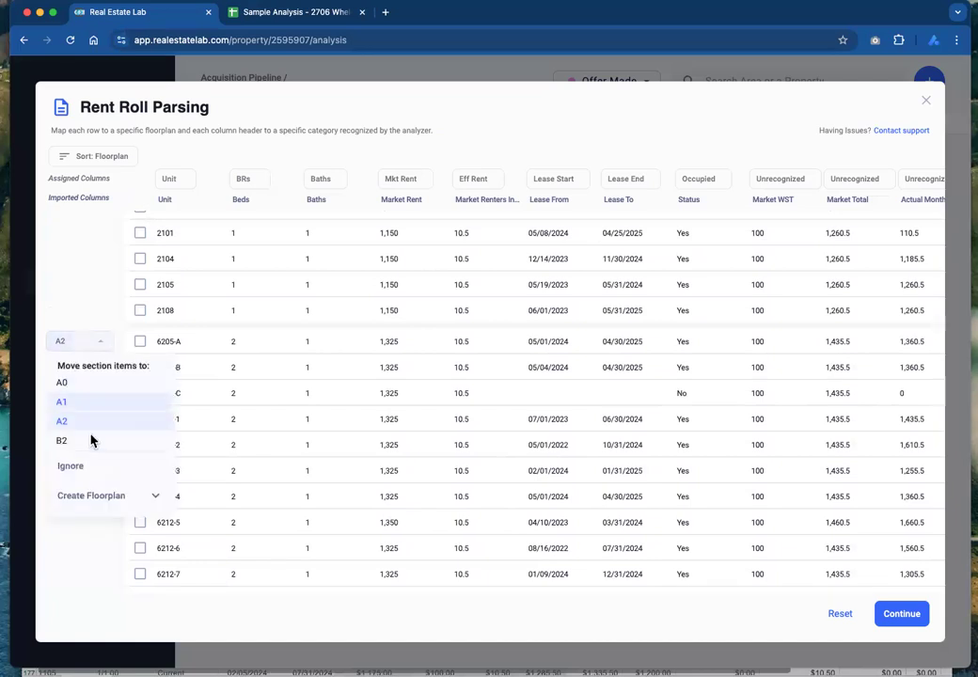
left_click(101, 499)
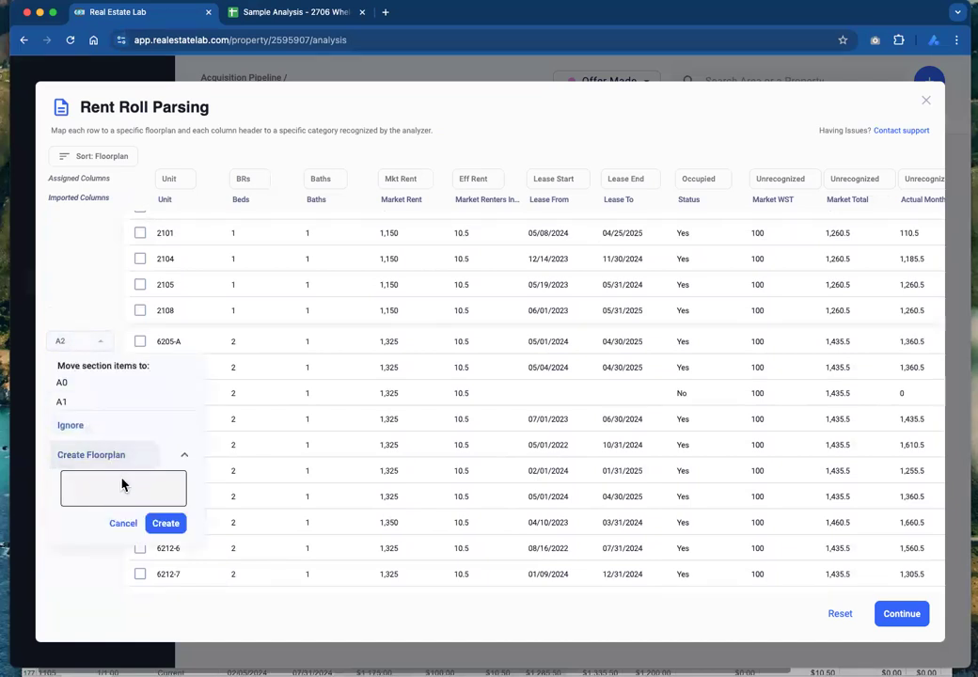
left_click(122, 488)
type("B1")
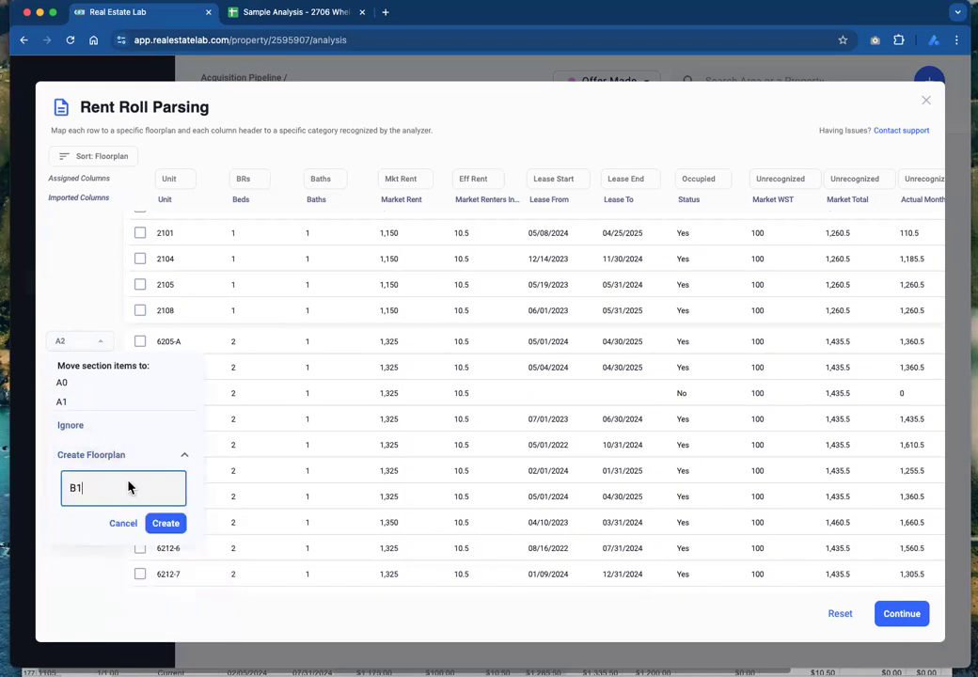
left_click(161, 523)
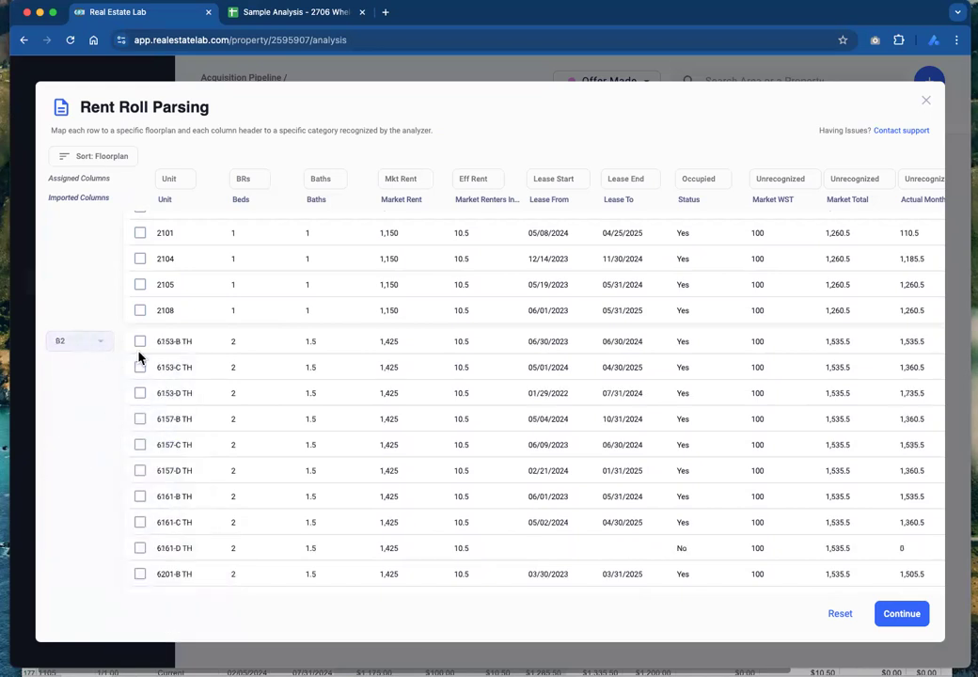
Review the units grouped under floorplans B2 and B1, comparing their beds and baths.
scroll(175, 371, "up", 1)
scroll(175, 371, "up", 10)
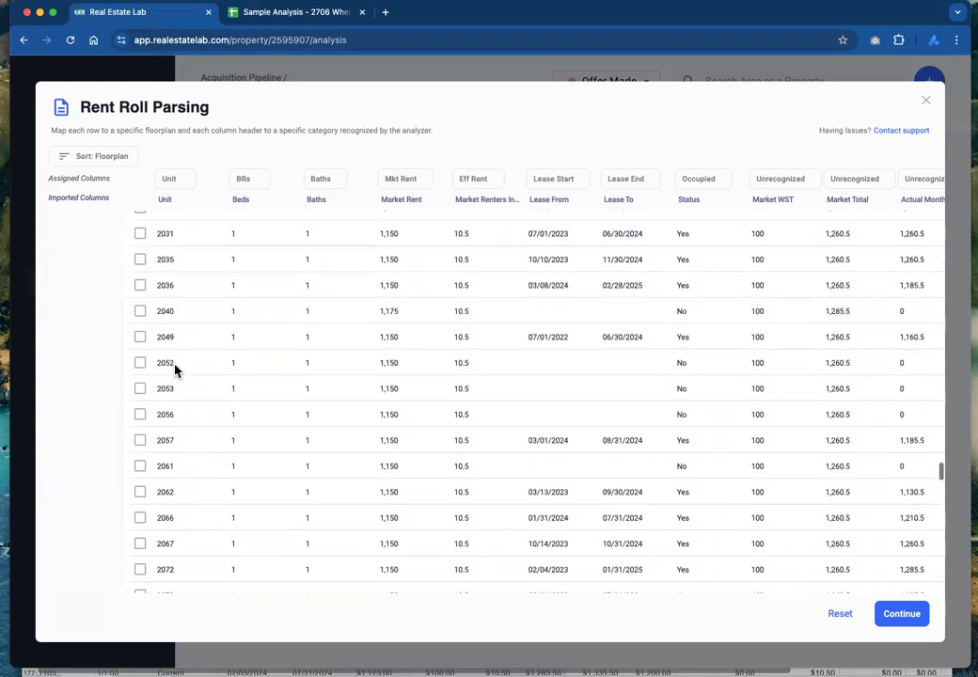
scroll(175, 371, "down", 10)
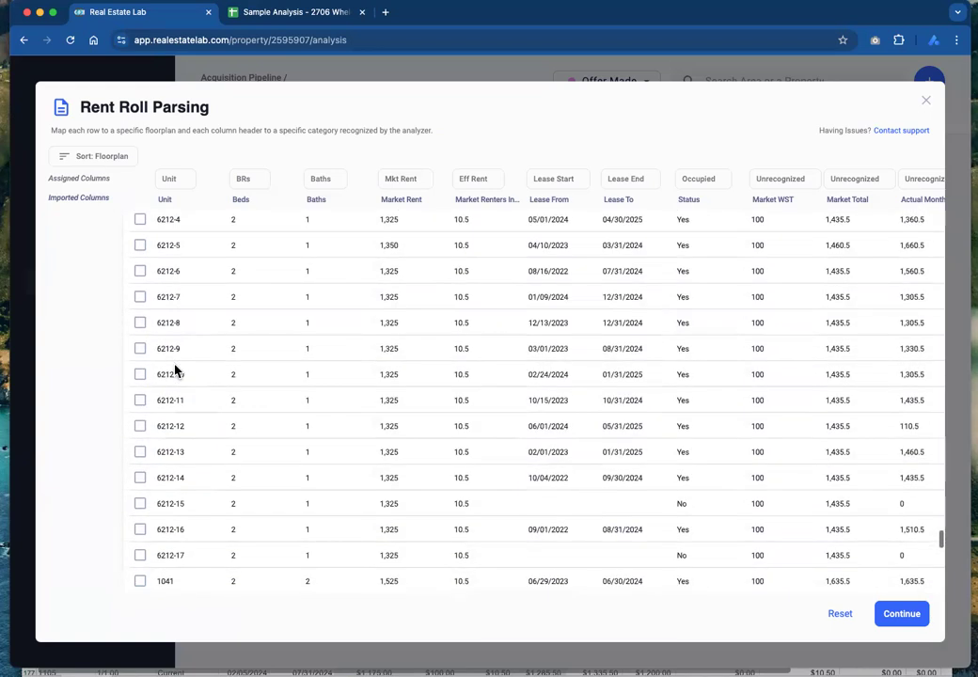
scroll(175, 372, "down", 15)
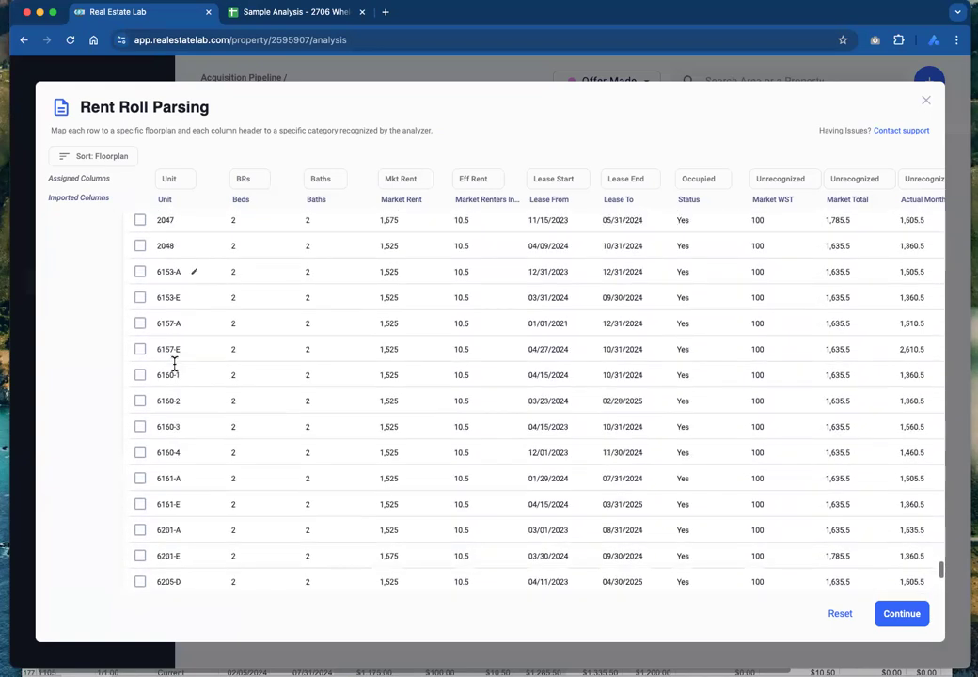
scroll(175, 368, "up", 10)
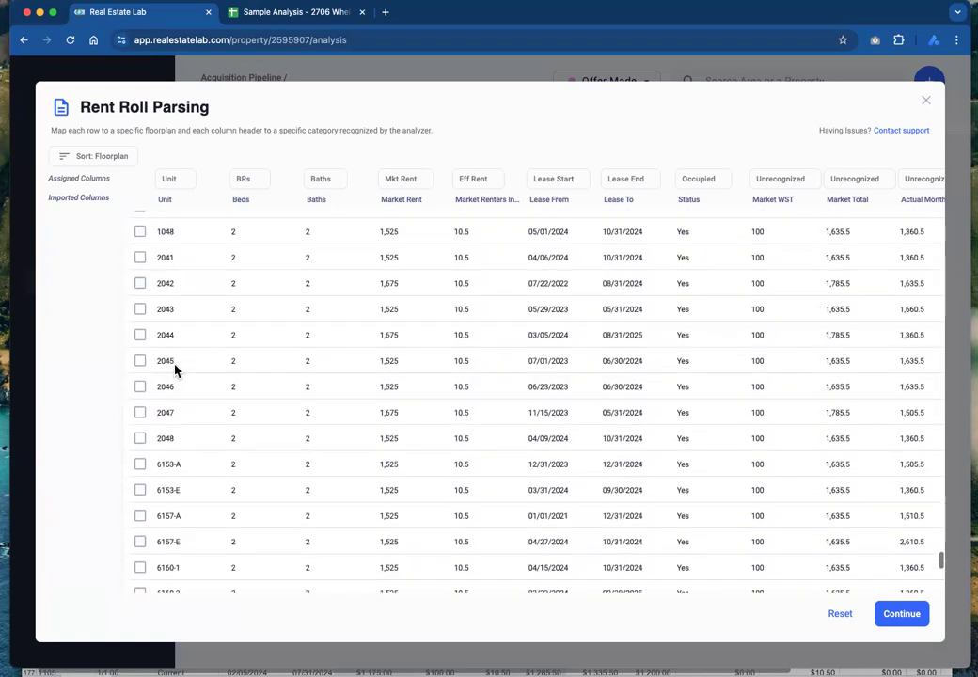
scroll(175, 369, "up", 8)
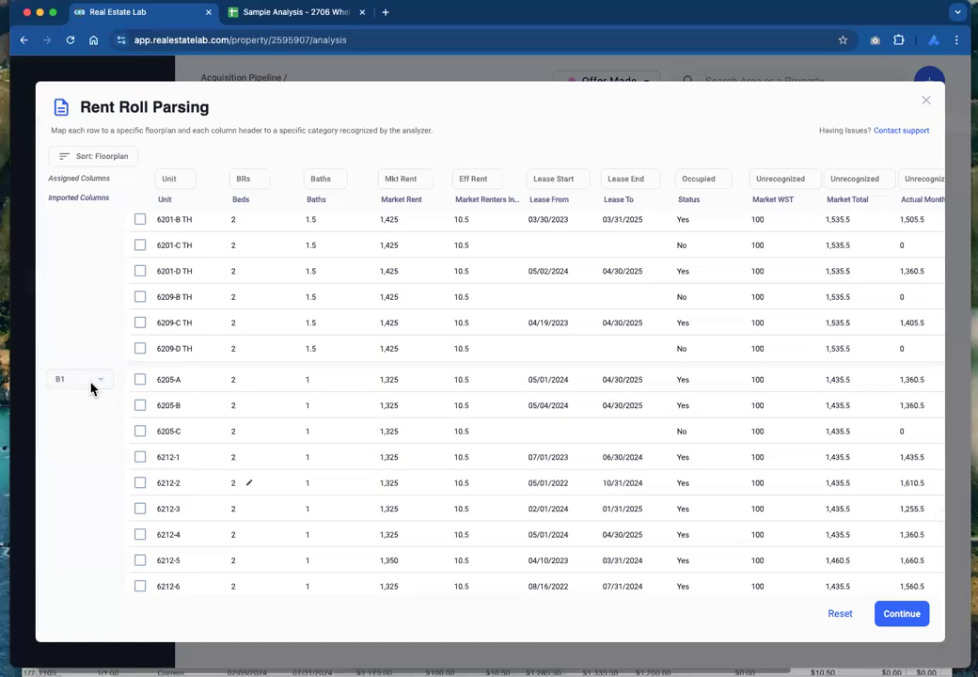
scroll(236, 489, "down", 5)
scroll(235, 488, "down", 1)
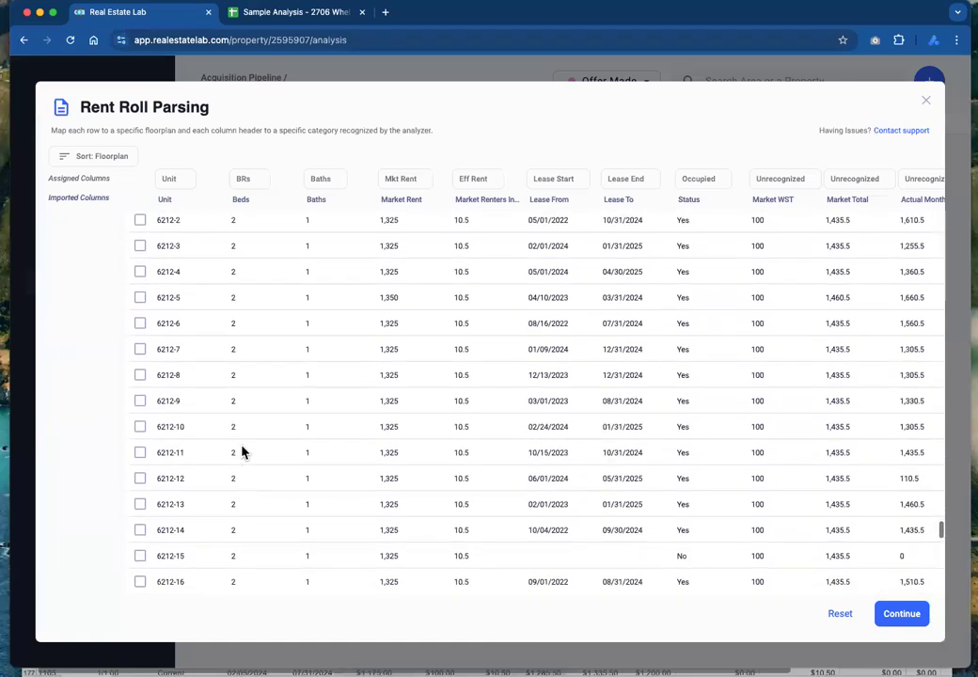
scroll(259, 337, "up", 5)
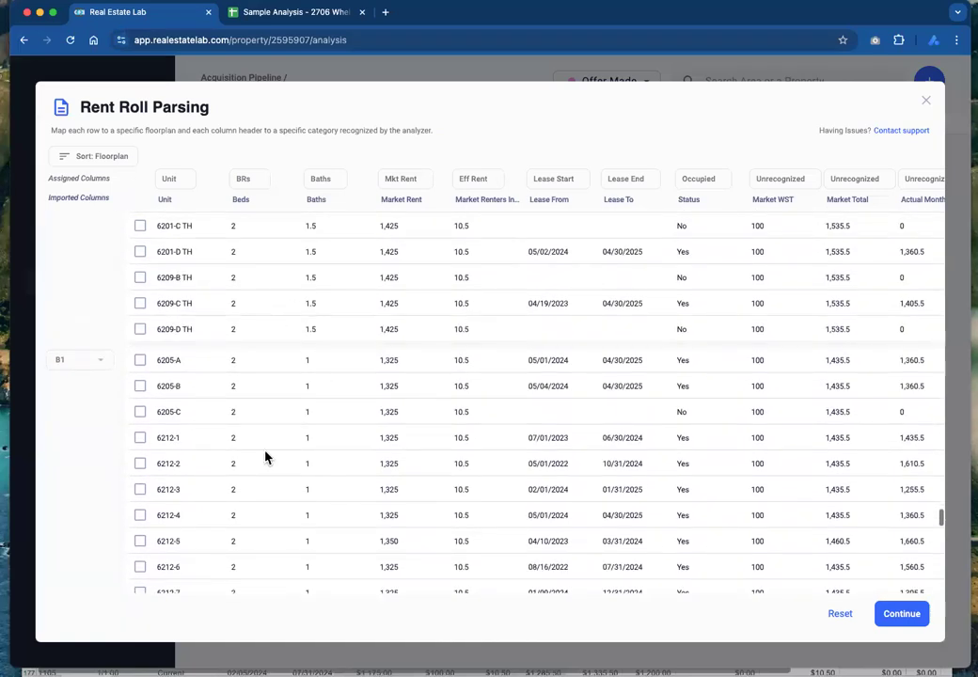
Assign all the 2-bed, 2-bath units in the B1 section, from 1041 through 6209-E, to a new floorplan named B3.
scroll(225, 513, "down", 8)
scroll(225, 513, "down", 3)
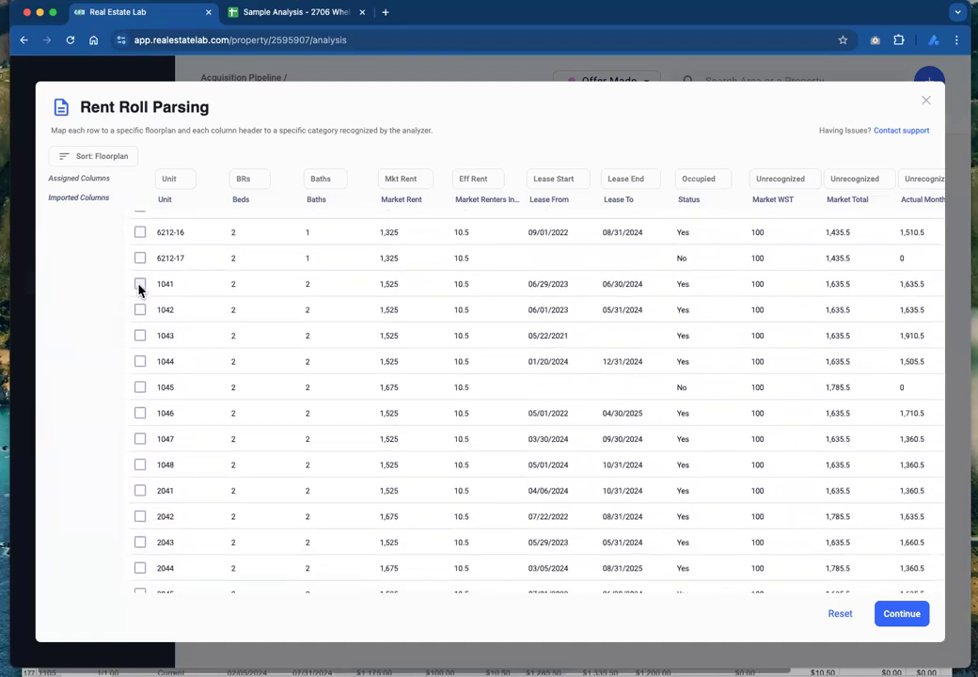
left_click(139, 285)
left_click(139, 274)
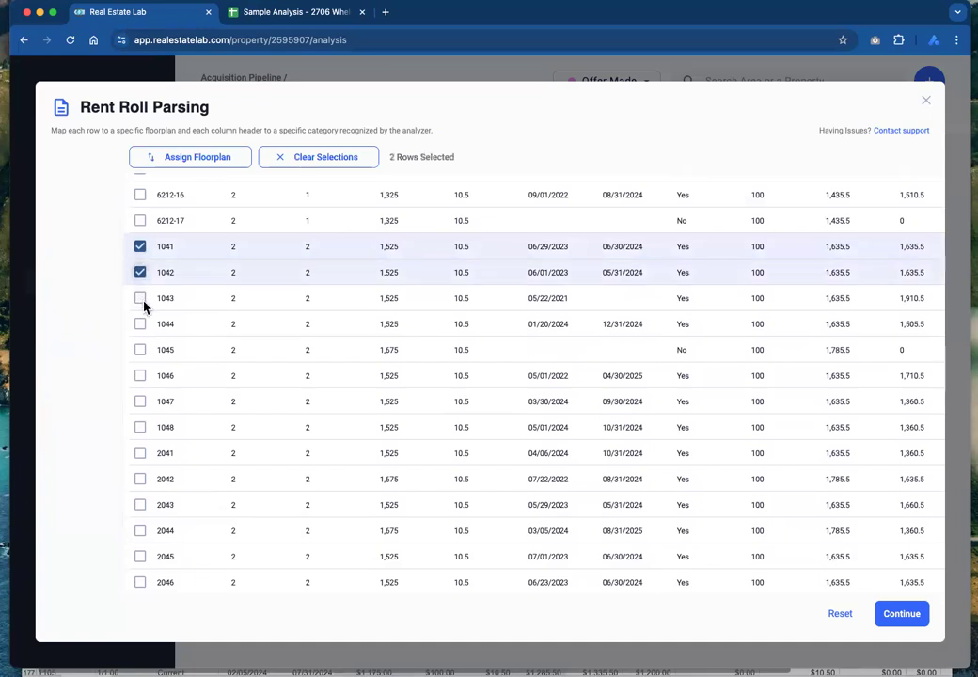
left_click(140, 299)
left_click(140, 323)
left_click(140, 349)
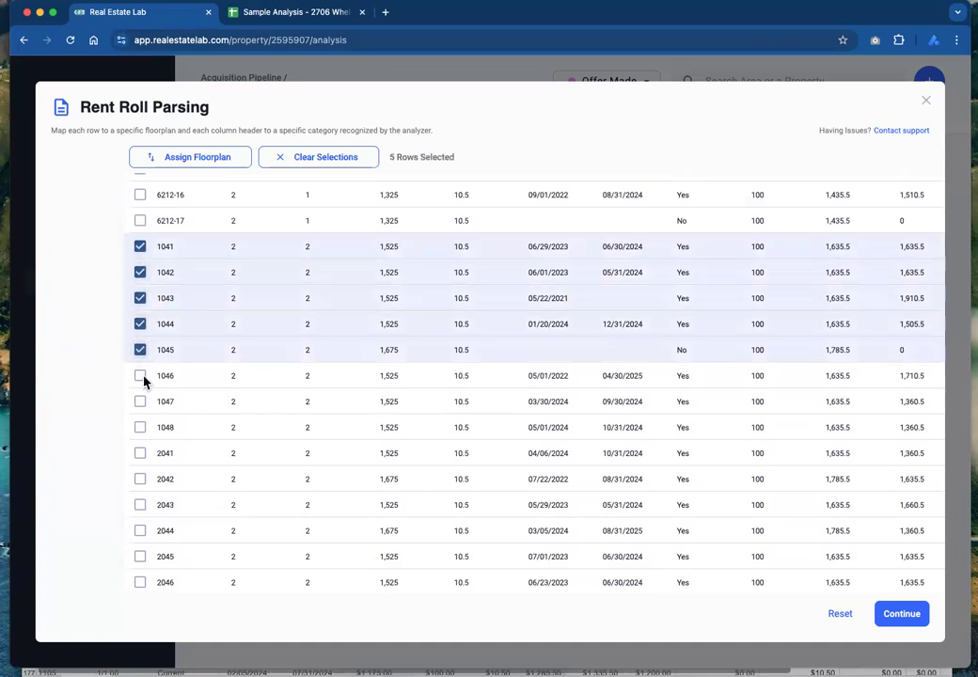
left_click(140, 375)
left_click(141, 404)
left_click(141, 429)
left_click(141, 454)
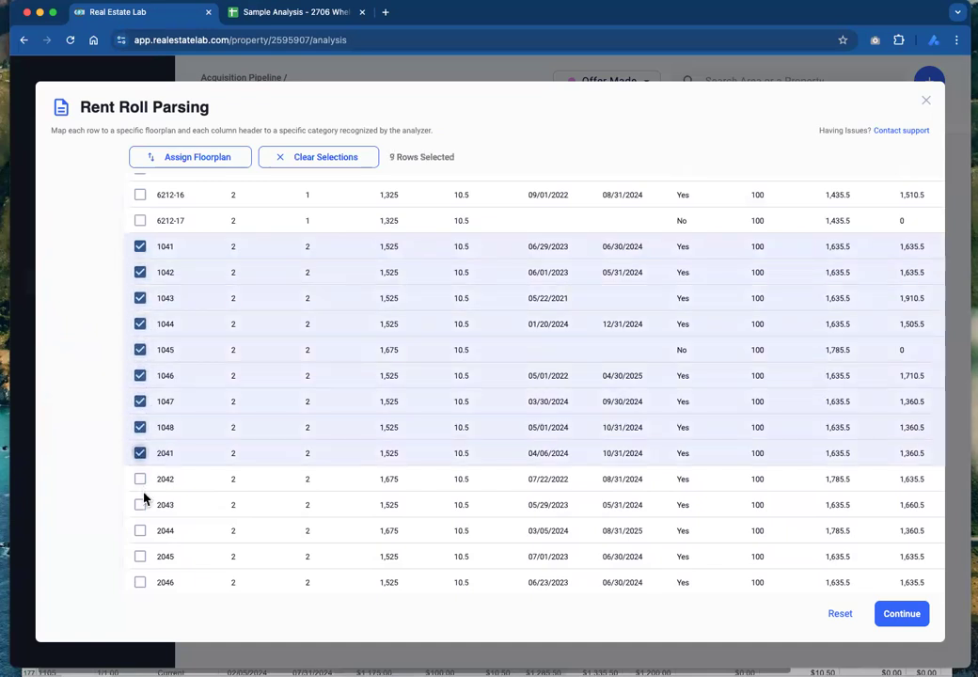
left_click(140, 480)
left_click(140, 505)
scroll(143, 553, "down", 2)
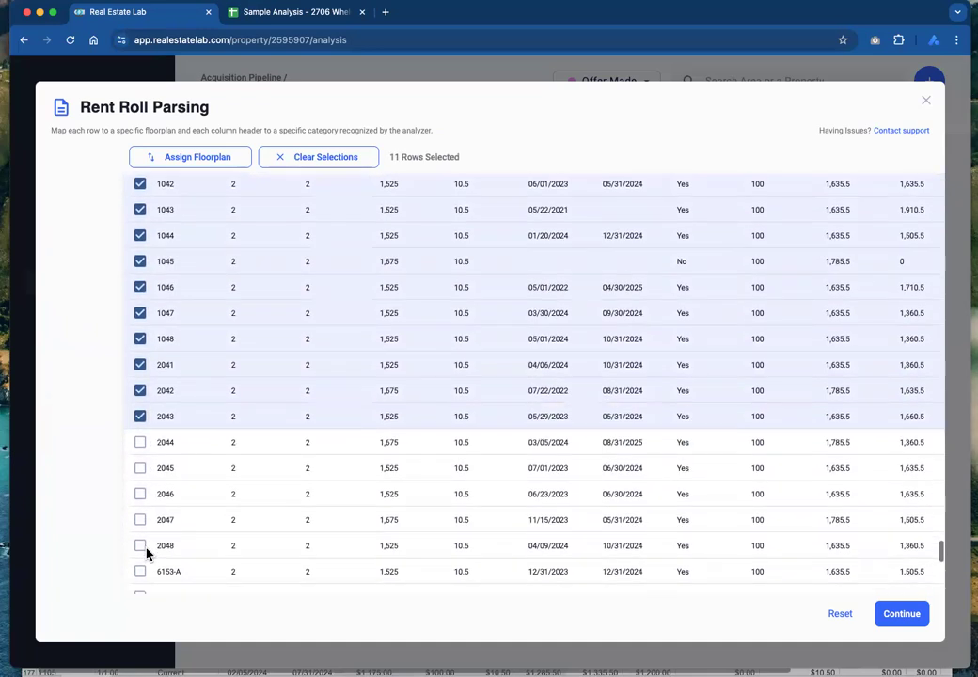
left_click(140, 445)
left_click(140, 470)
left_click(140, 494)
left_click(140, 519)
scroll(141, 531, "down", 3)
left_click(139, 429)
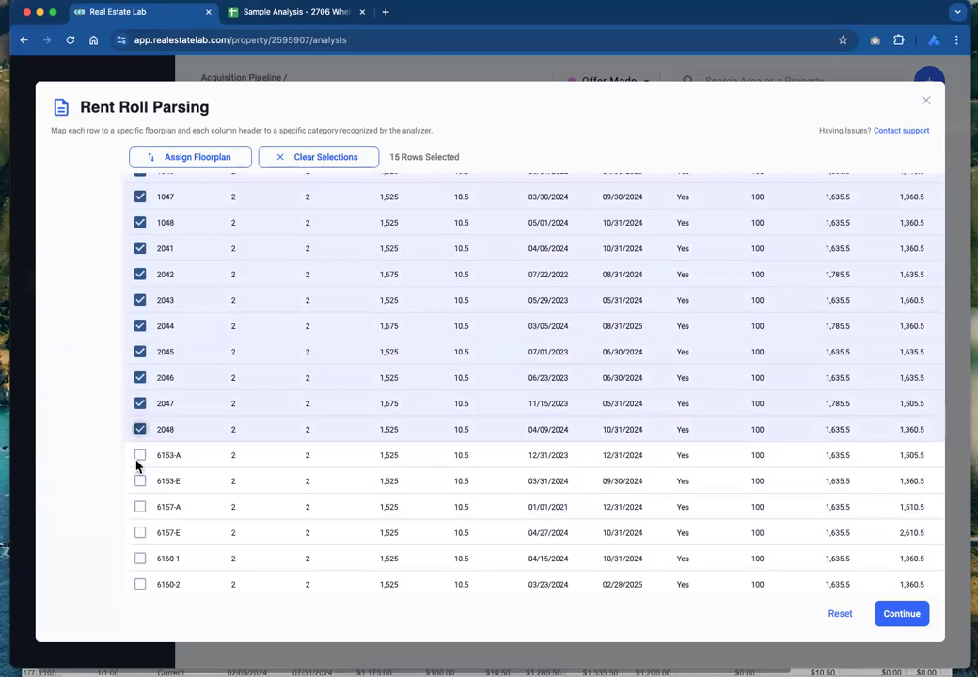
left_click(141, 455)
left_click(140, 480)
left_click(140, 507)
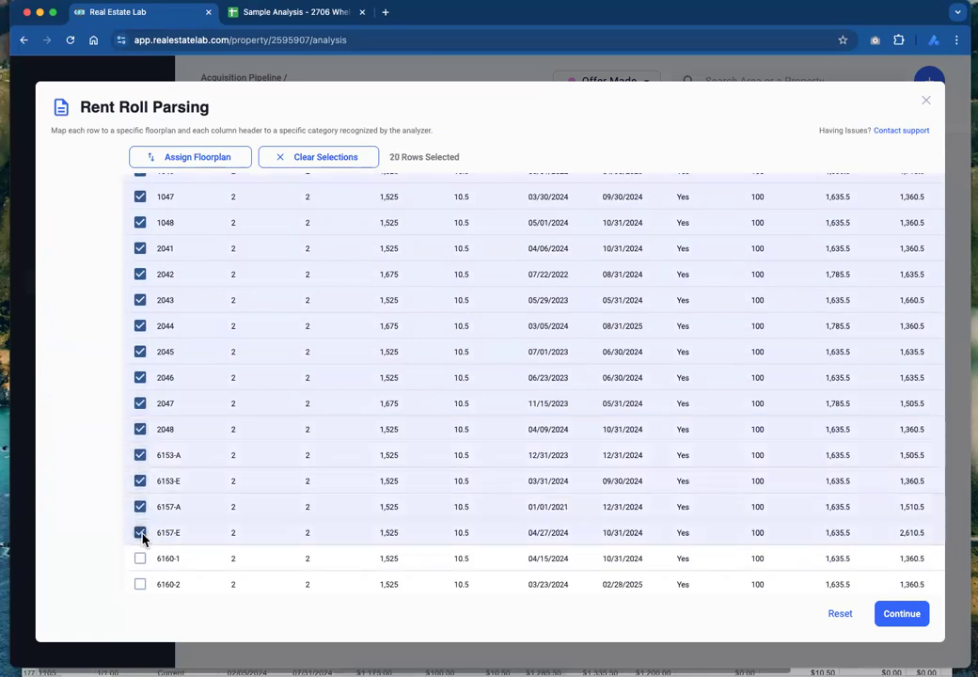
left_click(140, 532)
scroll(143, 538, "down", 4)
left_click(140, 319)
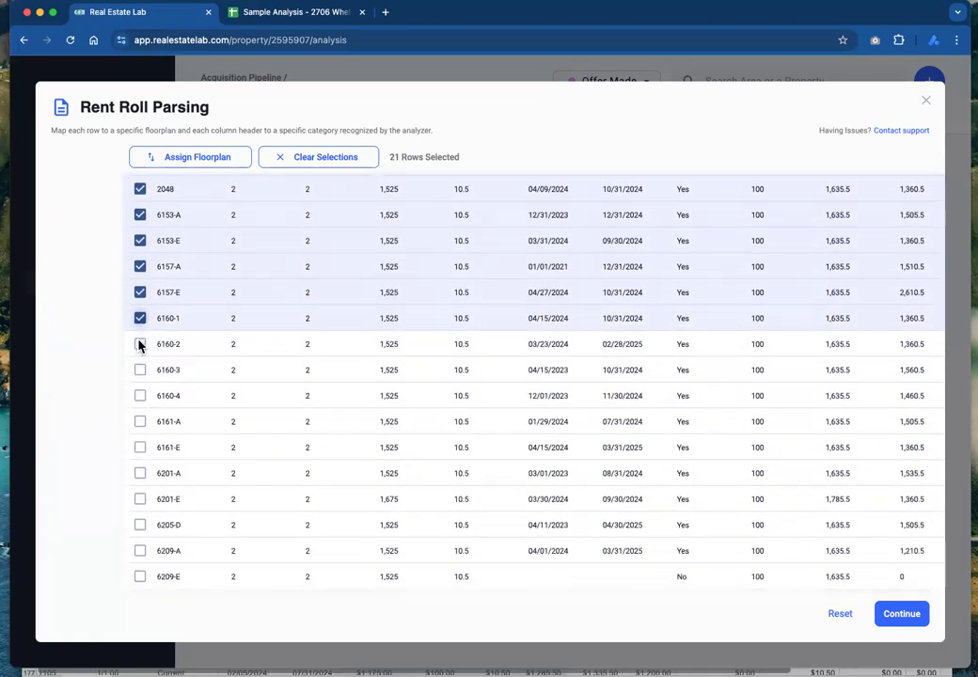
left_click(140, 345)
left_click(141, 371)
left_click(140, 396)
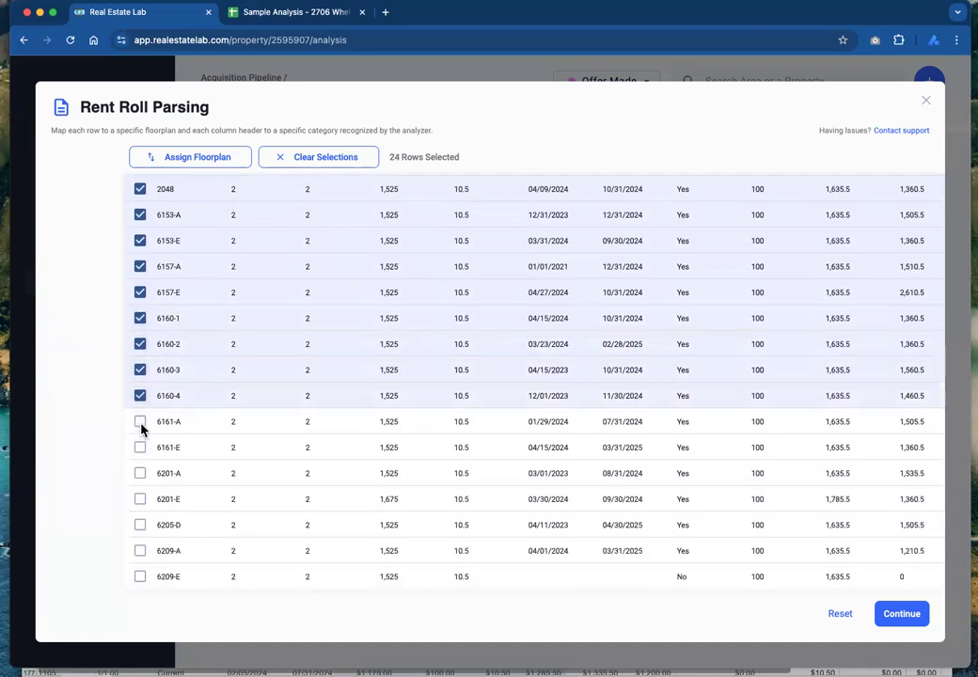
left_click(140, 421)
left_click(140, 447)
left_click(140, 473)
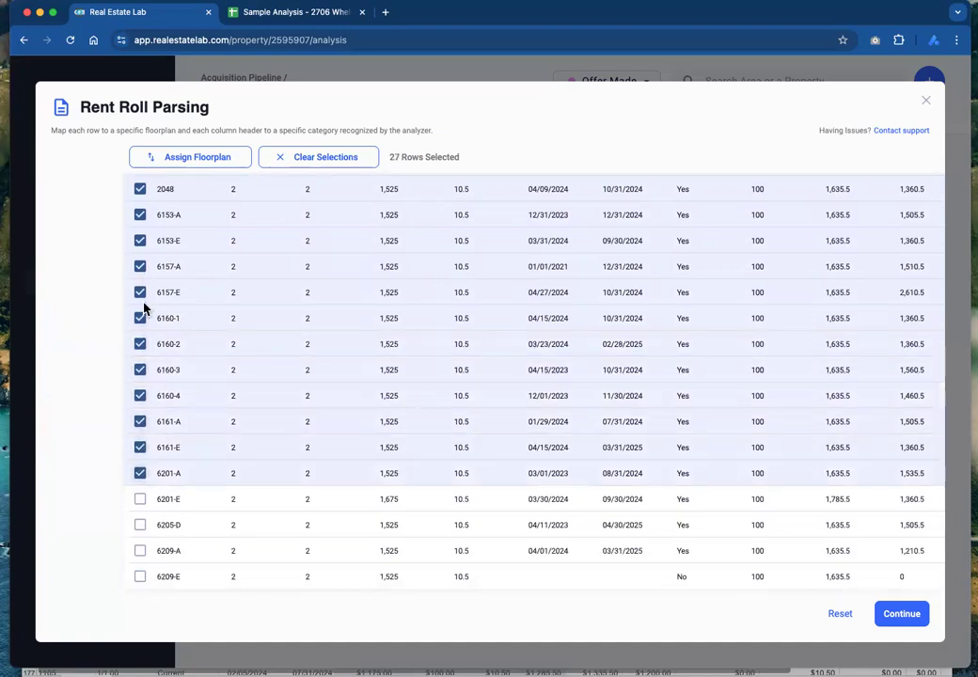
left_click(140, 551)
left_click(140, 525)
left_click(140, 499)
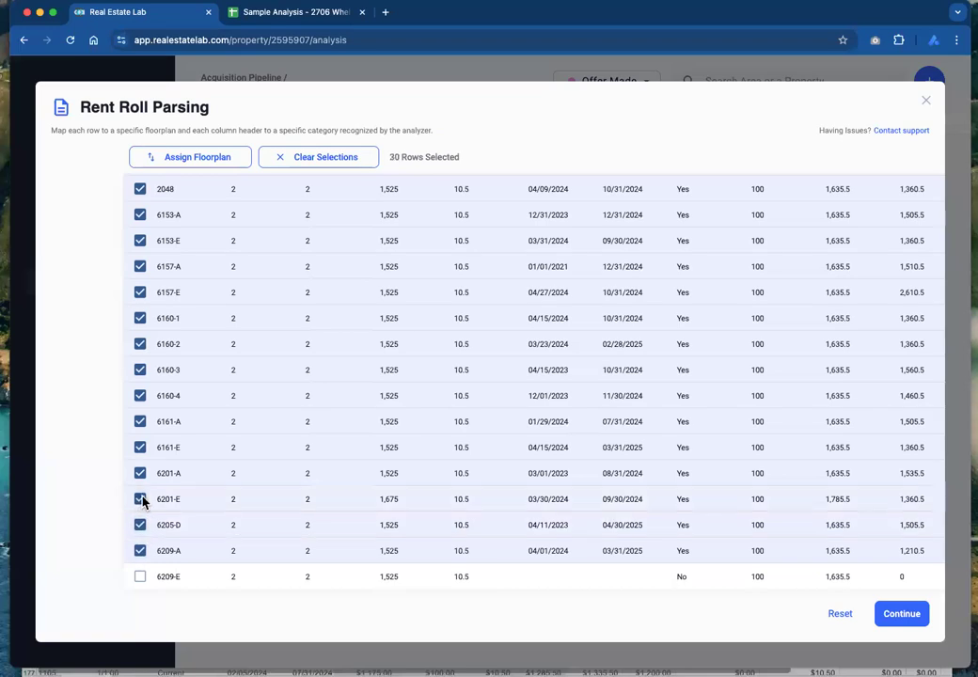
left_click(141, 575)
scroll(162, 423, "up", 5)
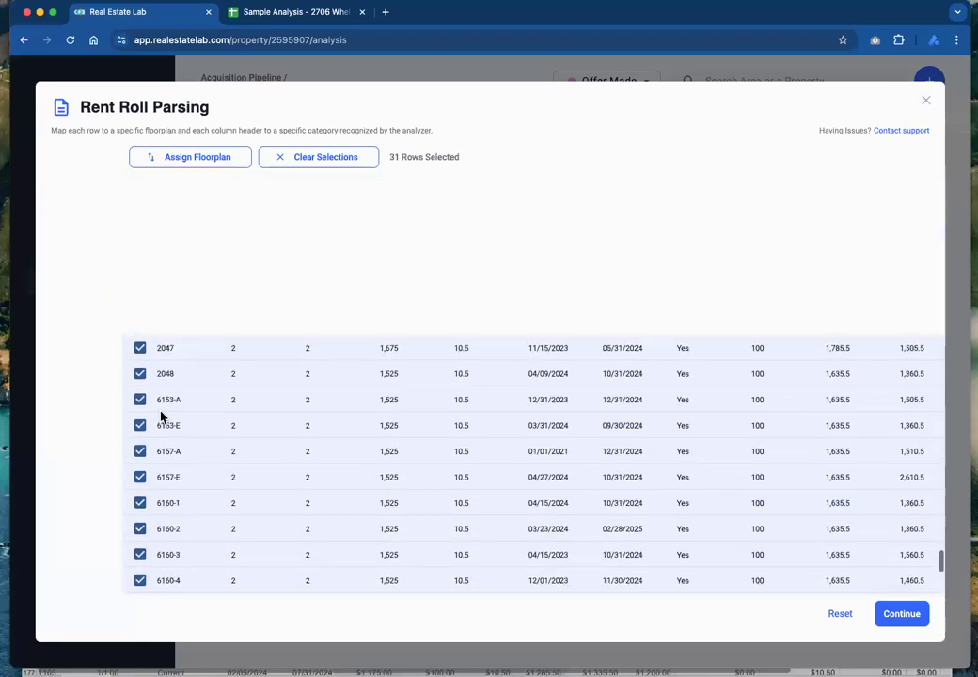
scroll(162, 418, "up", 5)
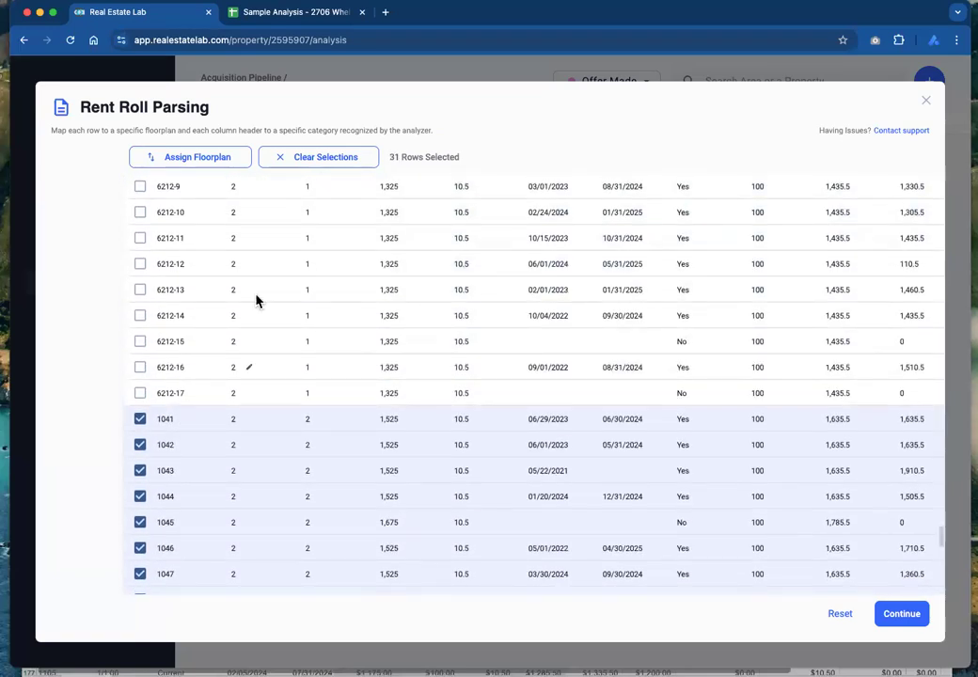
left_click(183, 155)
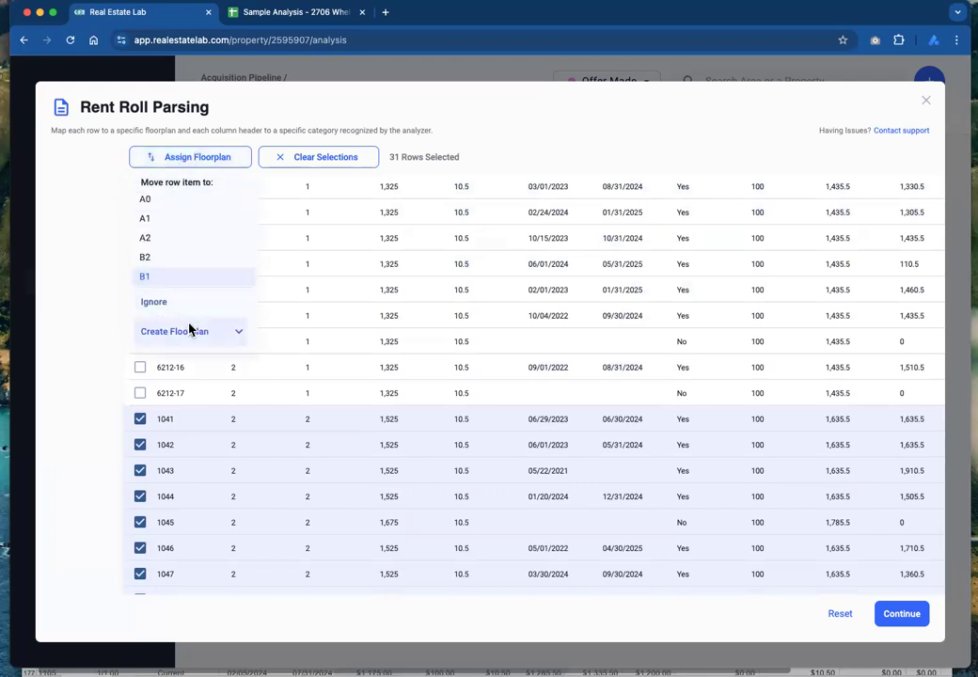
left_click(192, 328)
left_click(200, 321)
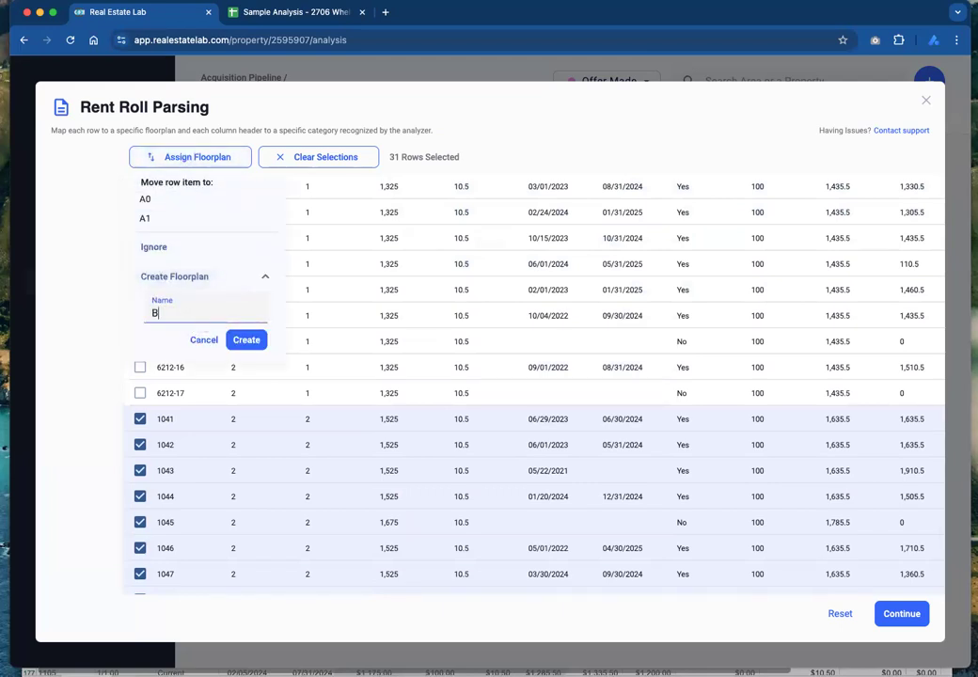
type("B3")
left_click(248, 339)
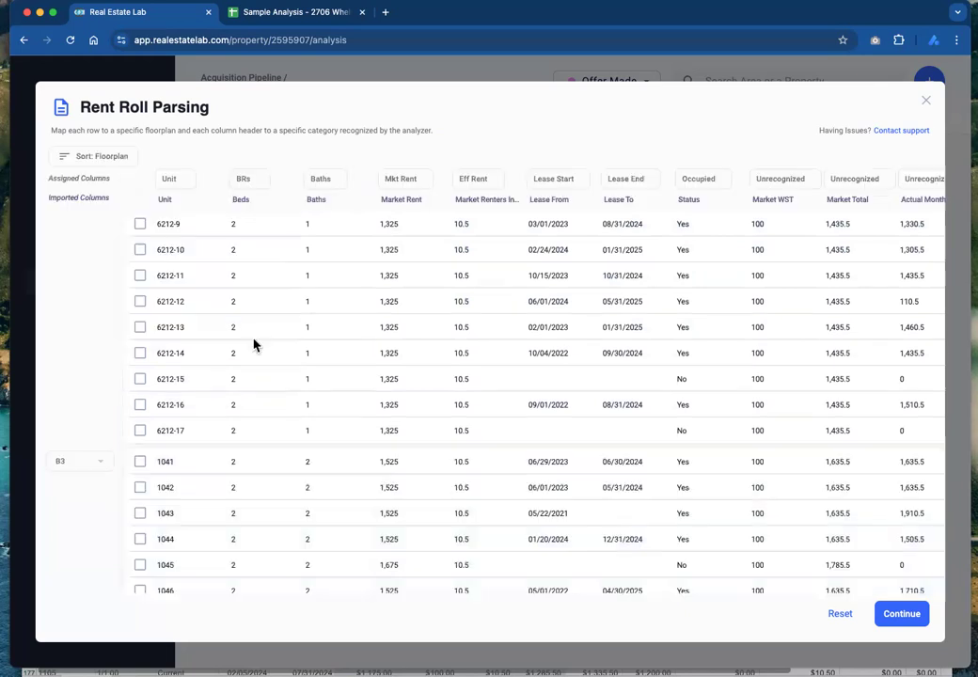
Move all the garage rows in the A0 section, GARAGE-D through GARAGE-P, to a new floorplan named G1.
scroll(204, 430, "up", 10)
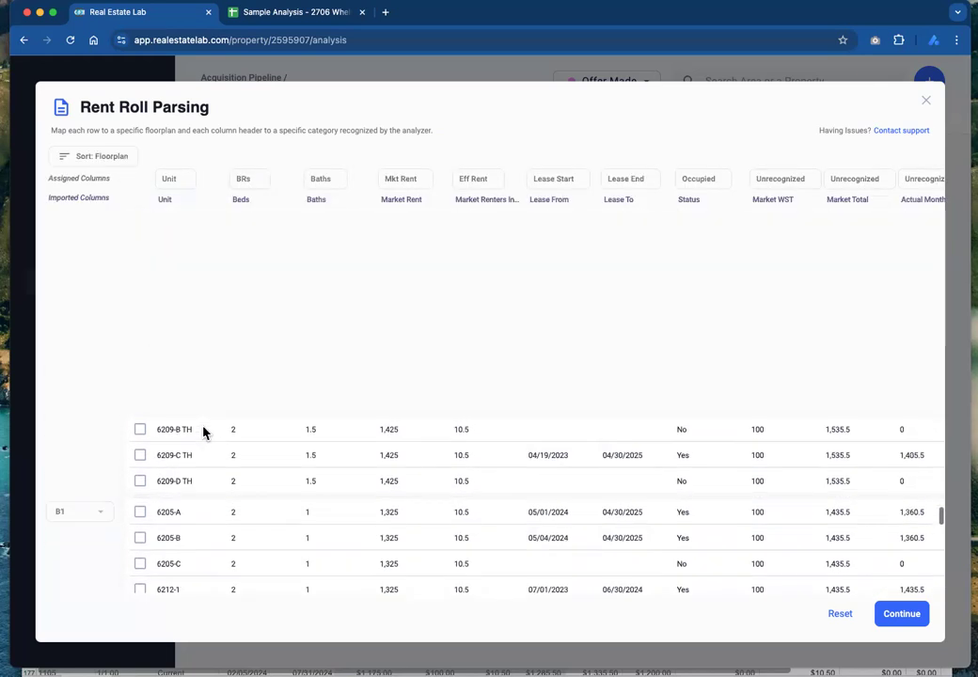
scroll(203, 432, "up", 15)
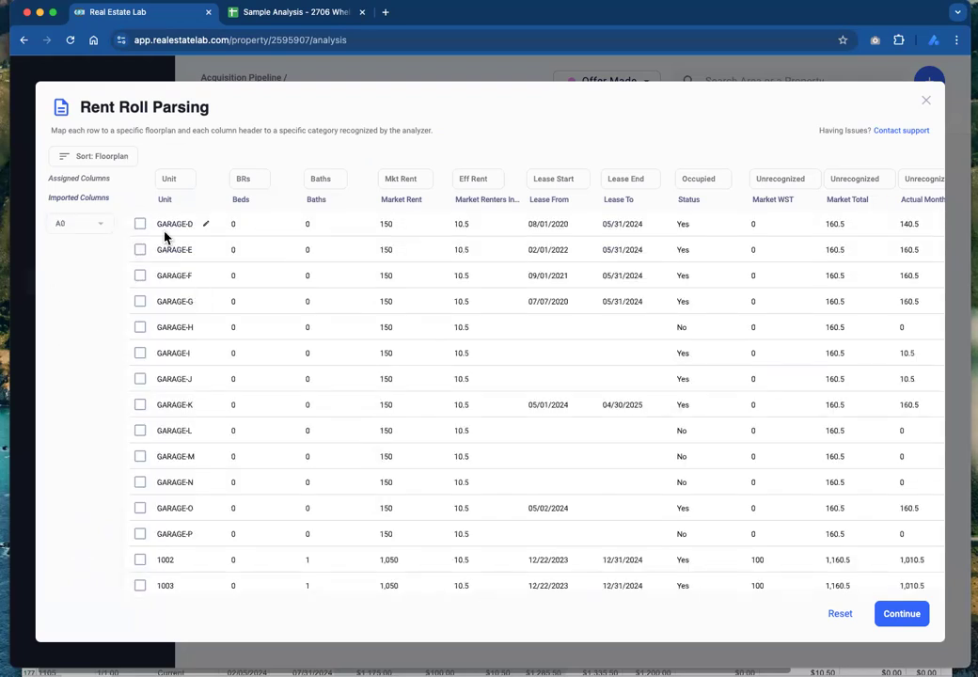
left_click(139, 224)
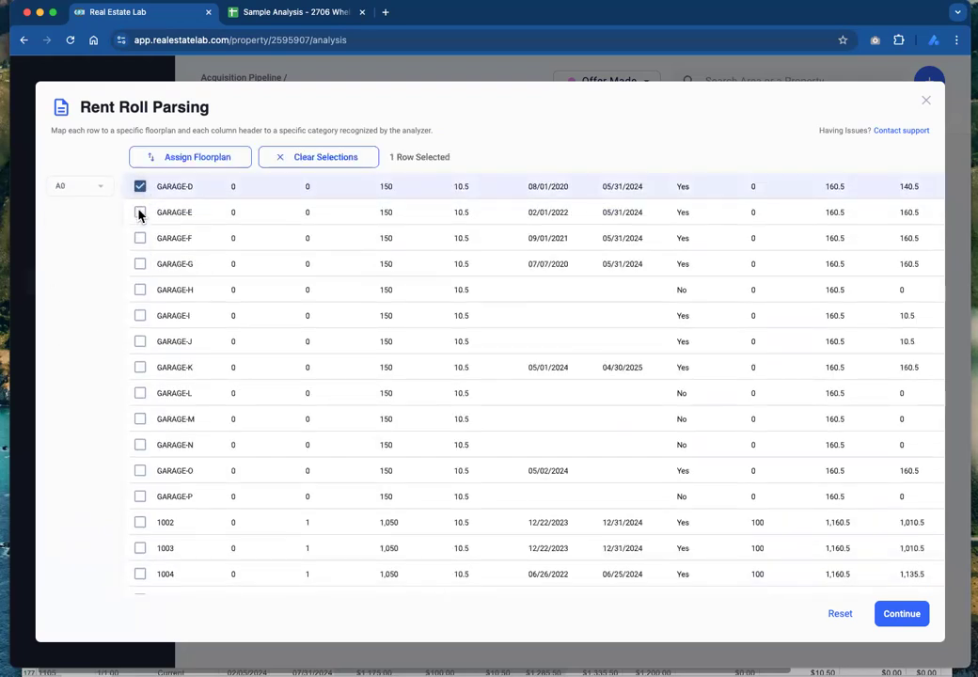
left_click(139, 211)
left_click(140, 238)
left_click(140, 265)
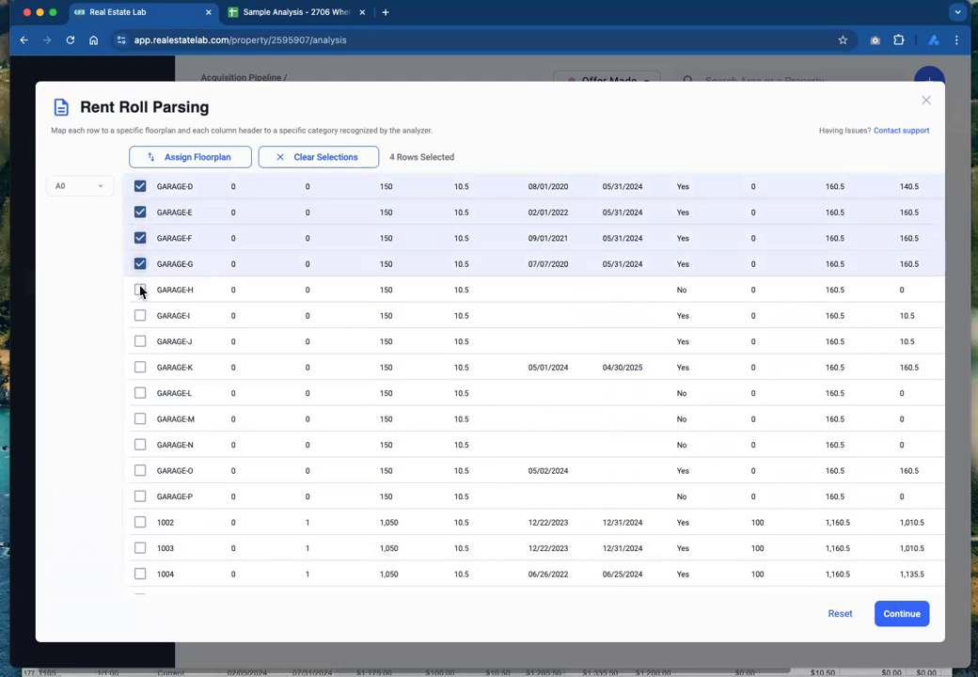
left_click(140, 289)
left_click(140, 315)
left_click(140, 342)
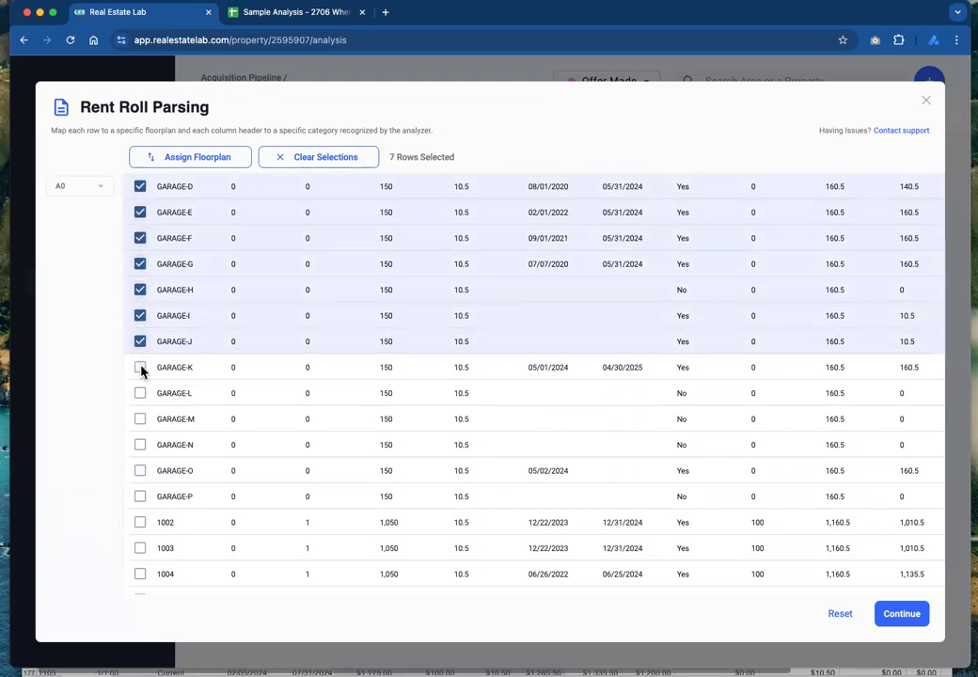
left_click(140, 367)
left_click(140, 393)
left_click(140, 418)
left_click(140, 444)
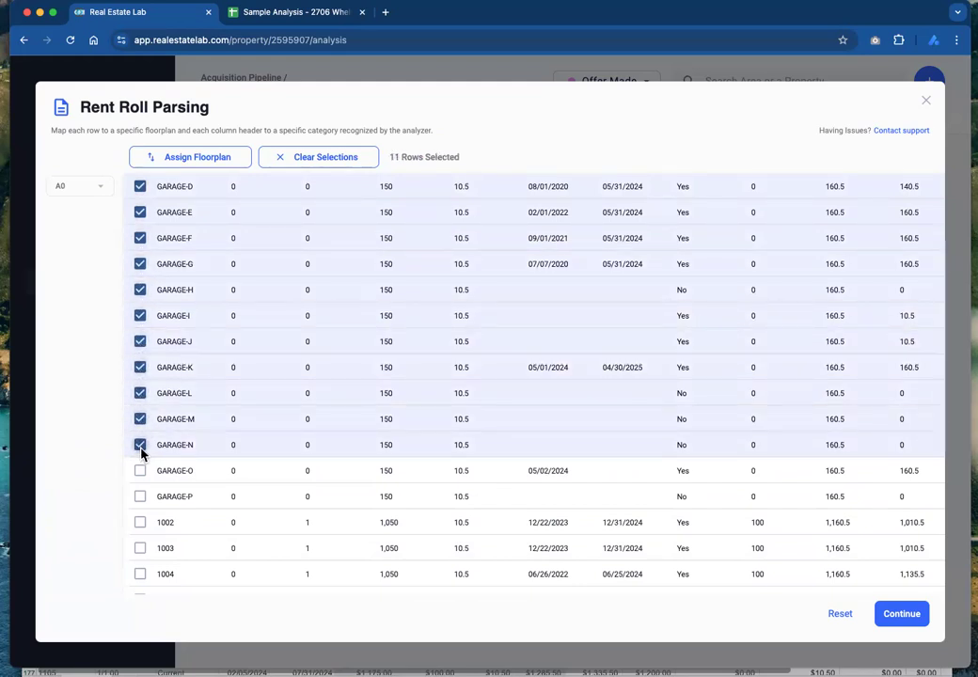
left_click(140, 470)
left_click(140, 497)
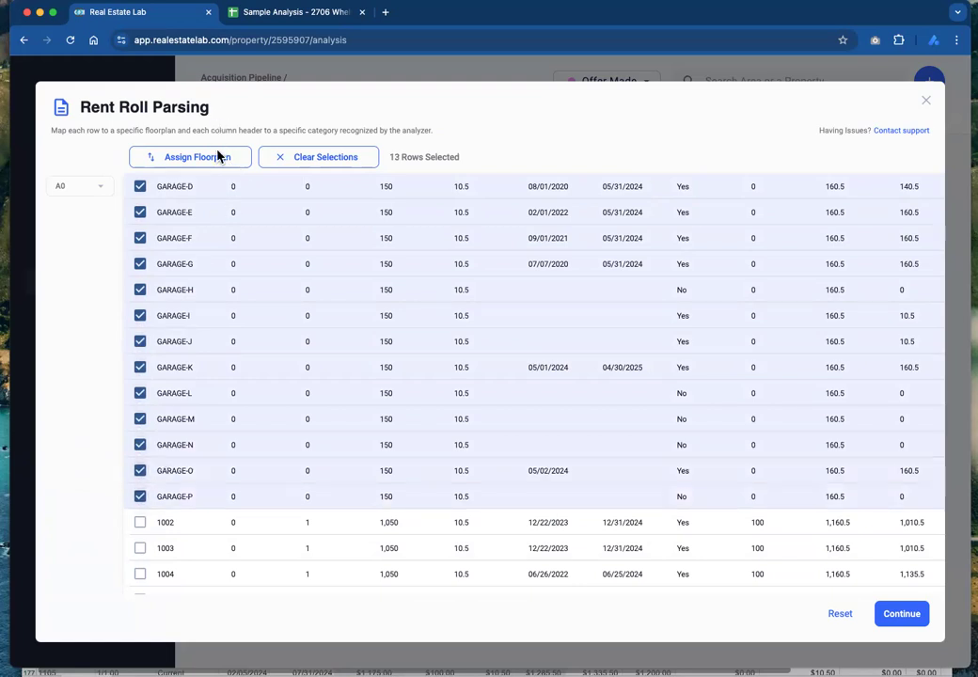
left_click(218, 157)
left_click(183, 344)
left_click(170, 314)
type("G1")
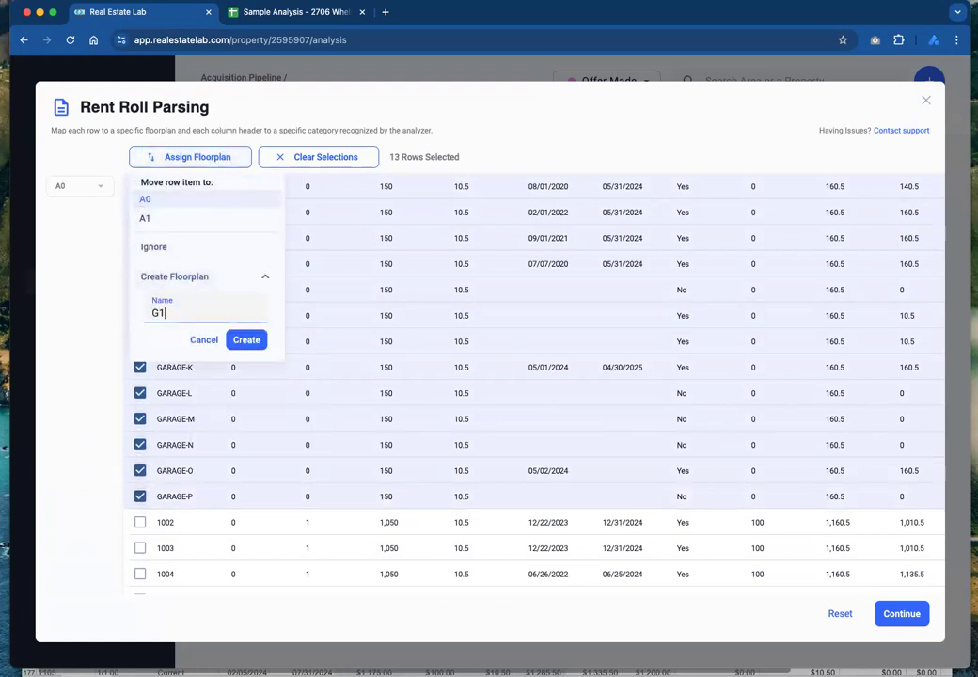
left_click(227, 339)
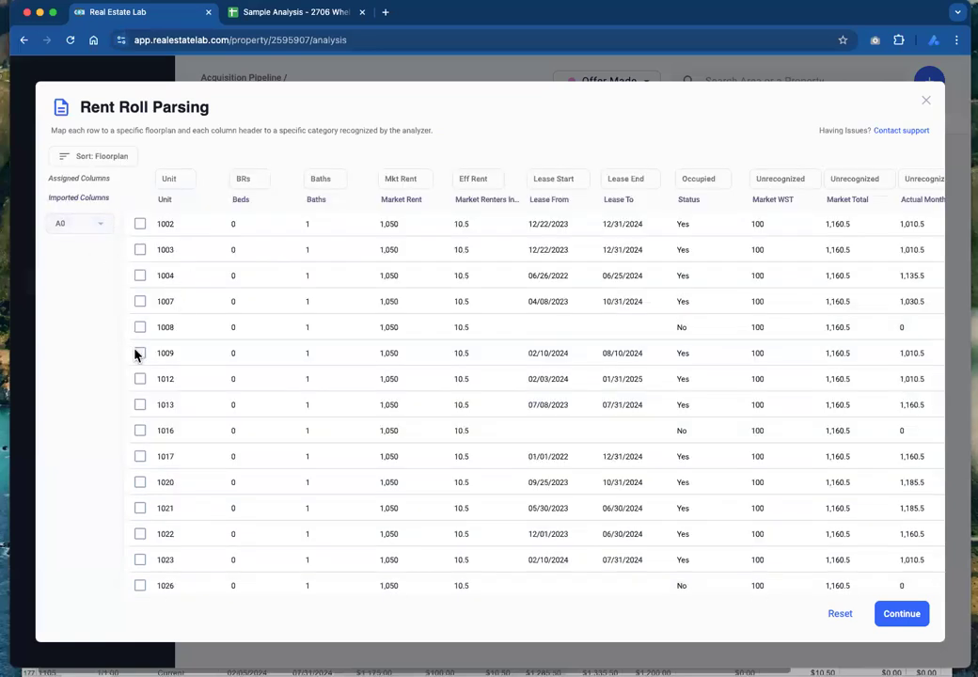
Finish mapping the rent roll rows and confirm the resulting unit mix.
scroll(137, 354, "down", 3)
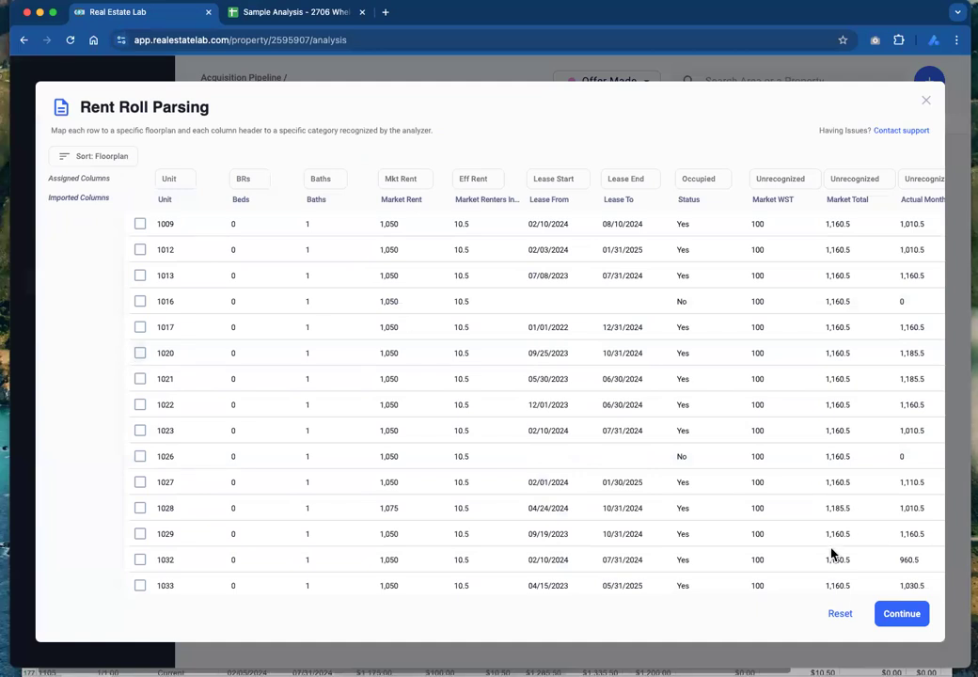
left_click(905, 621)
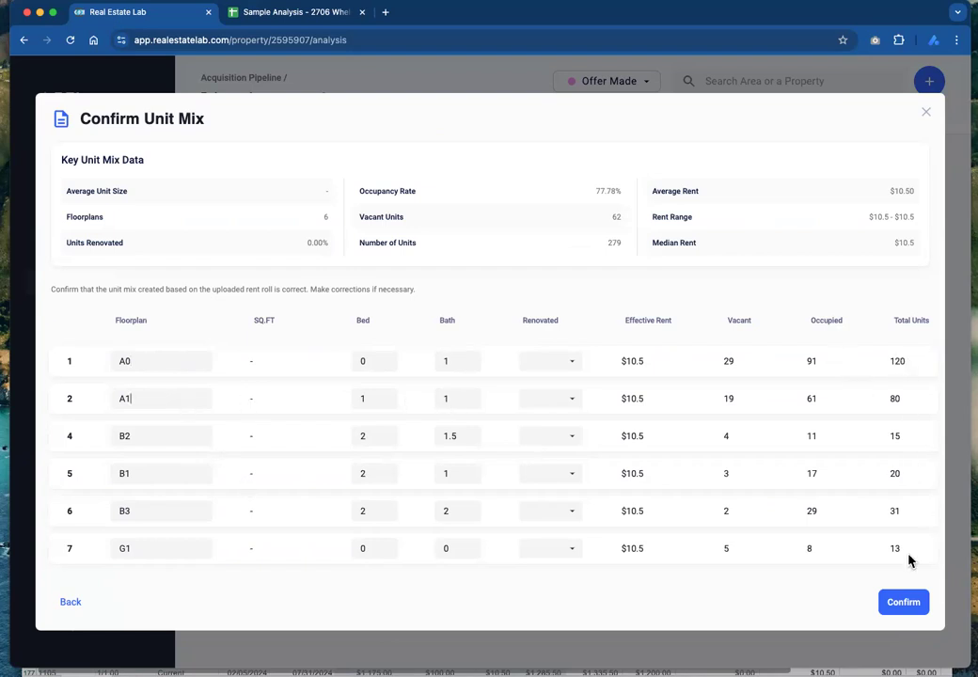
left_click(916, 605)
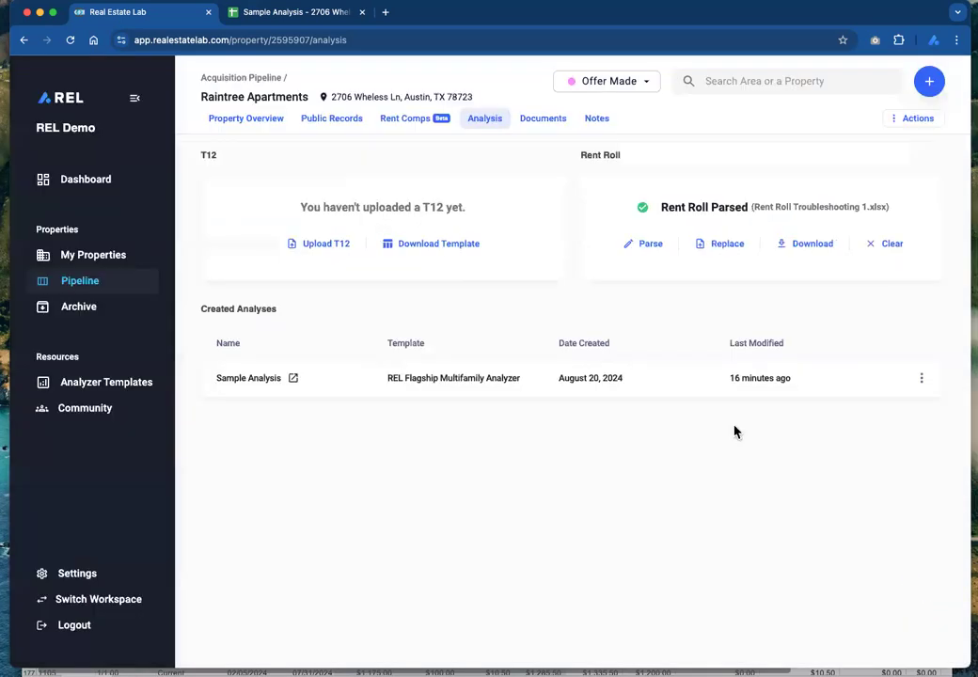
Switch to the Sample Analysis spreadsheet and review the imported unit mix rows, including the G1 garage row.
left_click(299, 13)
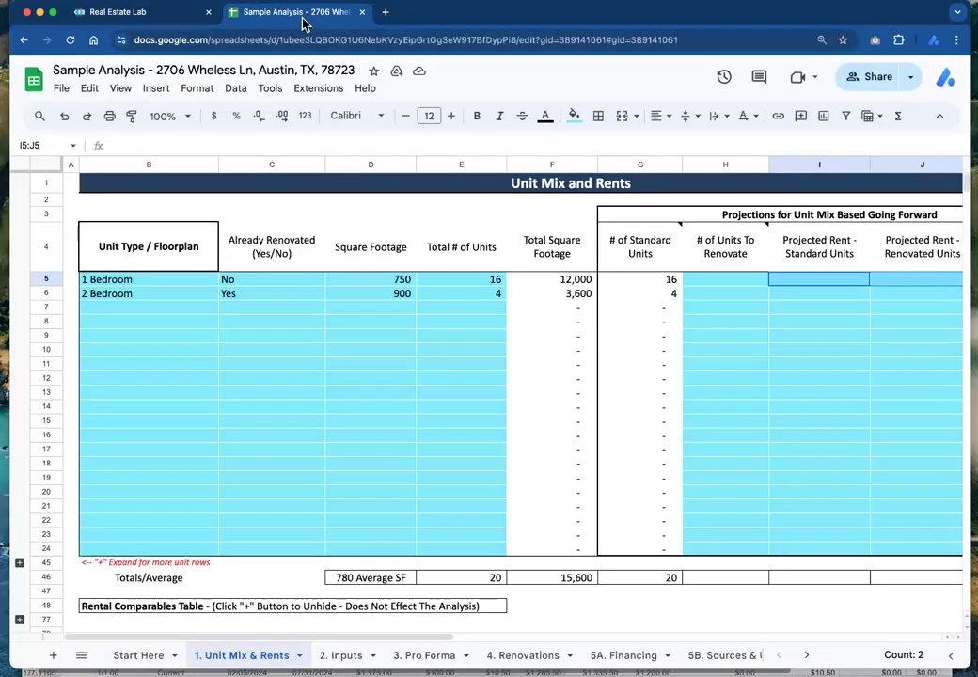
left_click(263, 321)
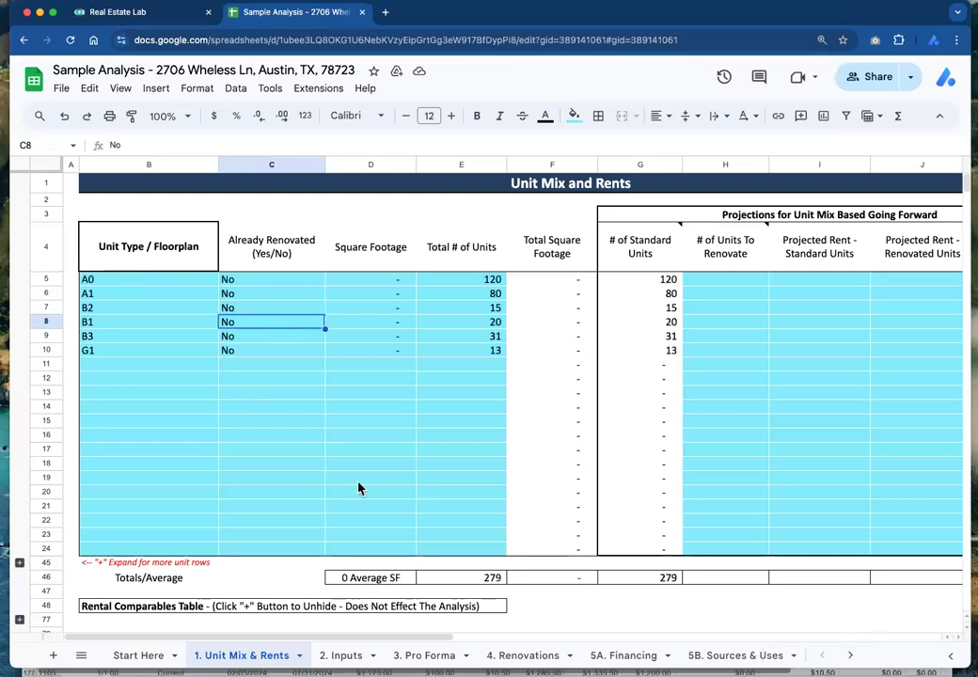
left_click(359, 481)
left_click_drag(121, 276, 468, 352)
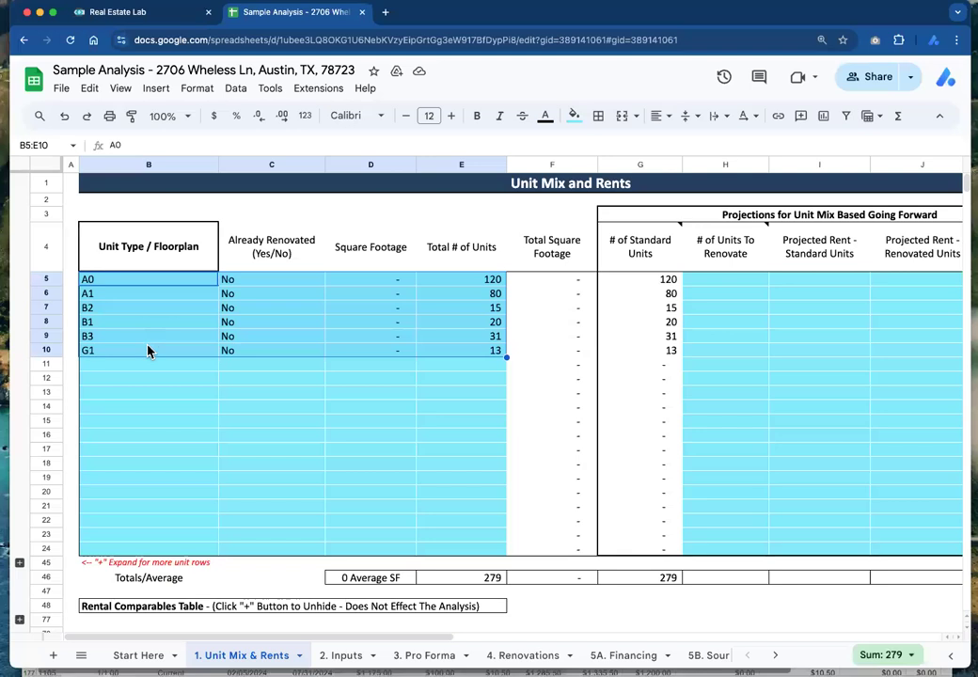
left_click_drag(148, 351, 439, 353)
Enter 500 as the projected rent for standard units in the G1 row.
scroll(439, 353, "right", 1)
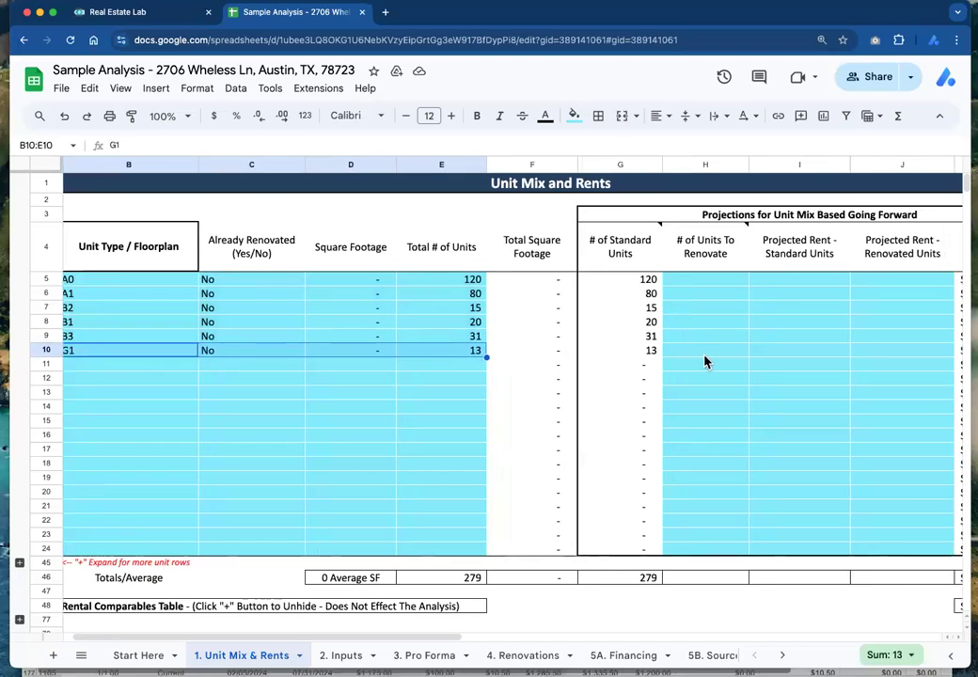
left_click(762, 355)
type("500")
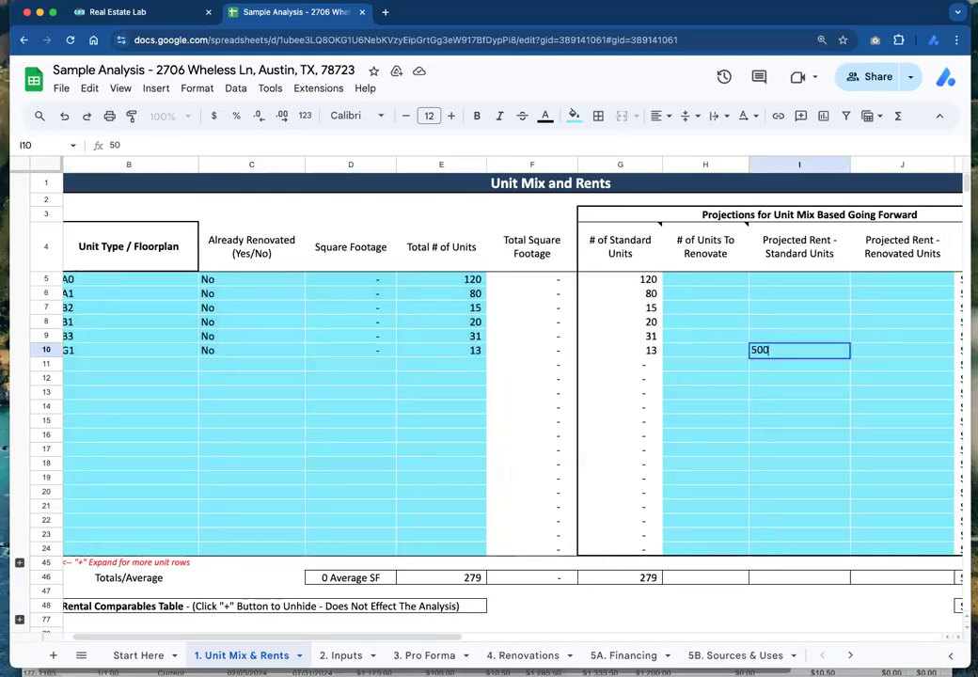
key("Return")
key("Up")
key("Left")
key("Left")
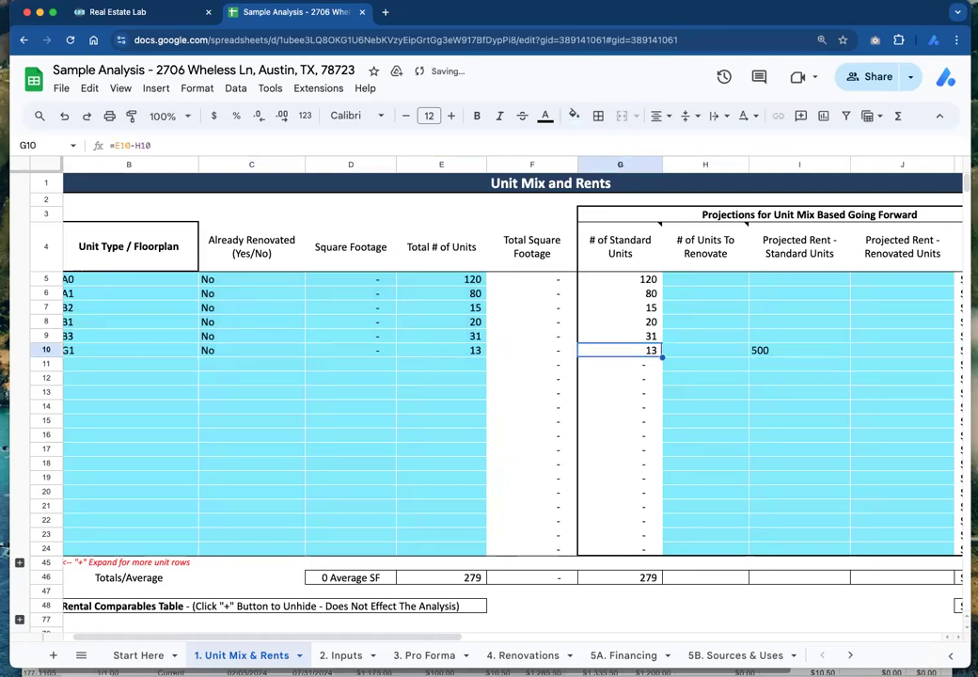
Set the projected rent for standard units in the A0 row to 600.
scroll(270, 305, "left", 1)
left_click_drag(166, 283, 804, 284)
left_click(806, 282)
type("500")
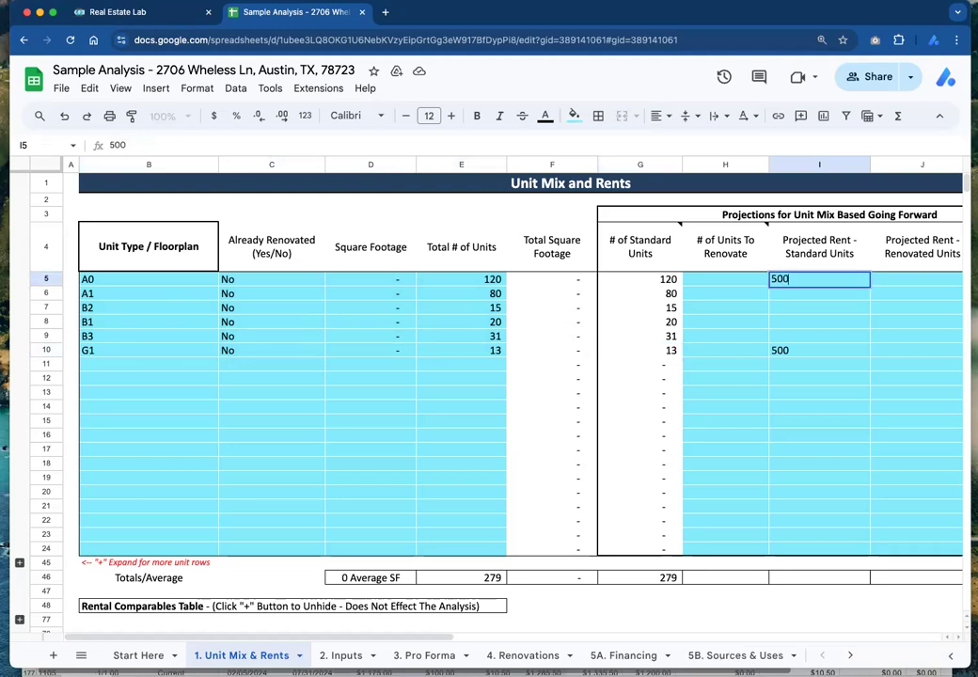
key("Return")
key("Up")
type("600")
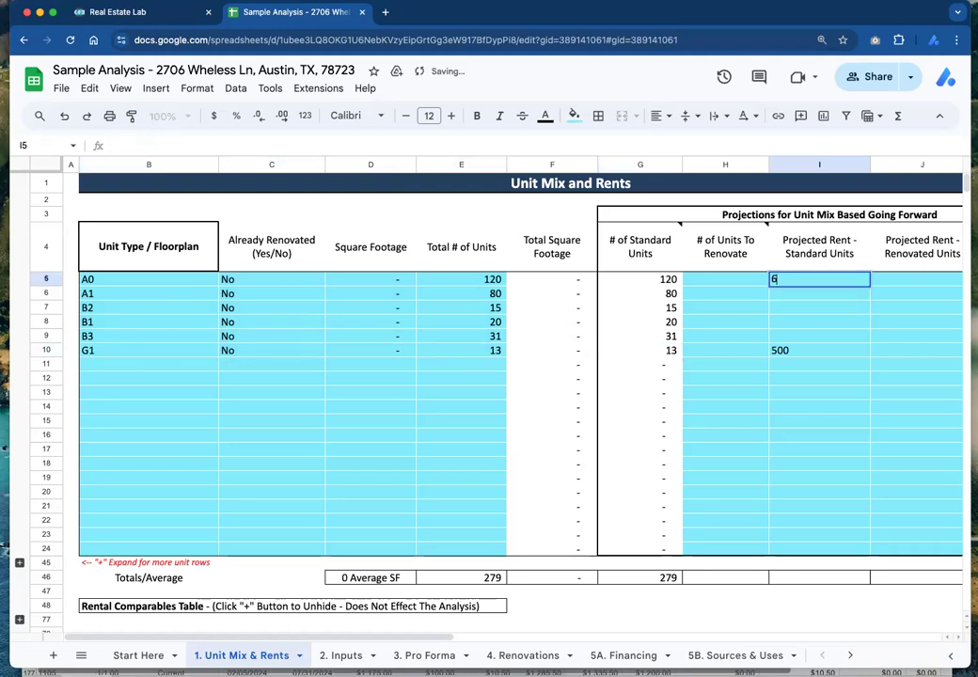
key("Return")
key("Down")
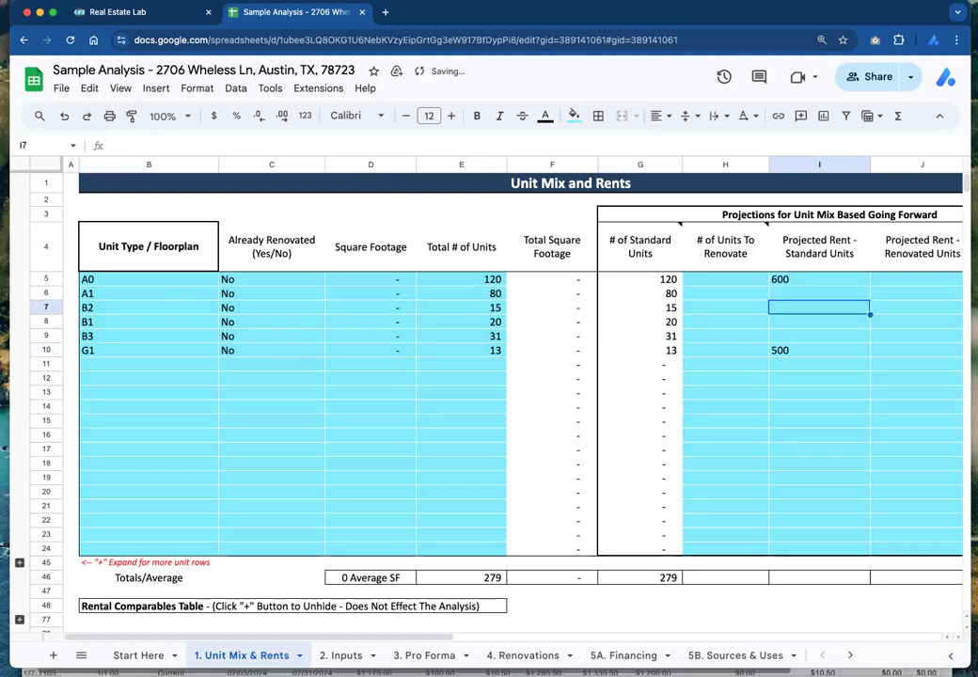
Clear the projected standard rents for all floorplans from A0 through G1.
key("Up")
key("Up")
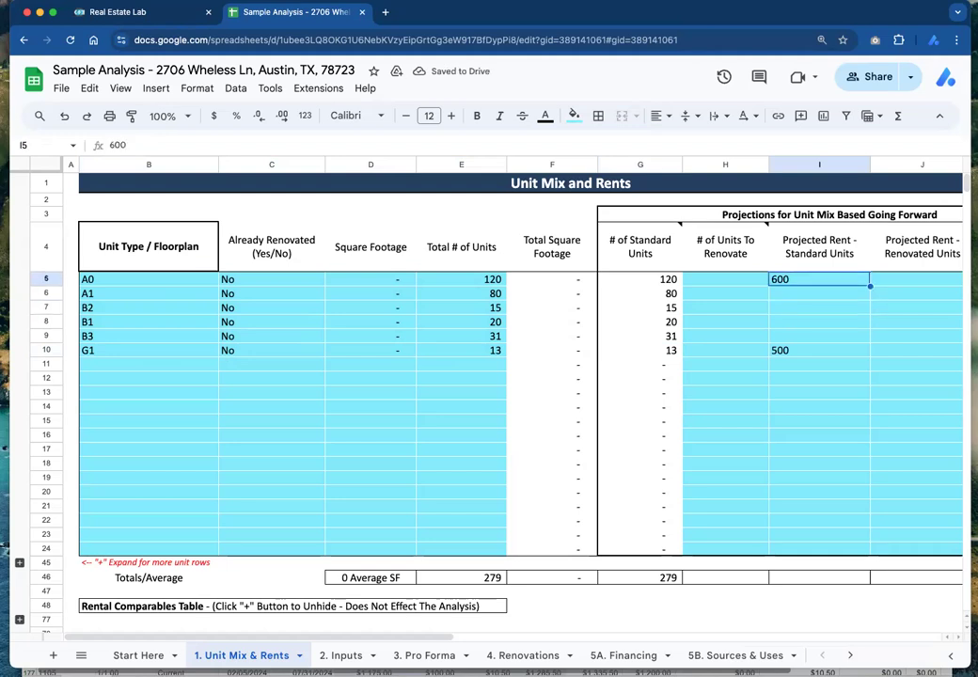
key("shift+Down")
key("shift+Down")
key("shift+Down")
key("shift+Down")
key("shift+Down")
key("Delete")
Examine the imported floorplan rows A0 through G1 in the Sample Analysis spreadsheet and return to Real Estate Lab.
left_click_drag(201, 279, 451, 355)
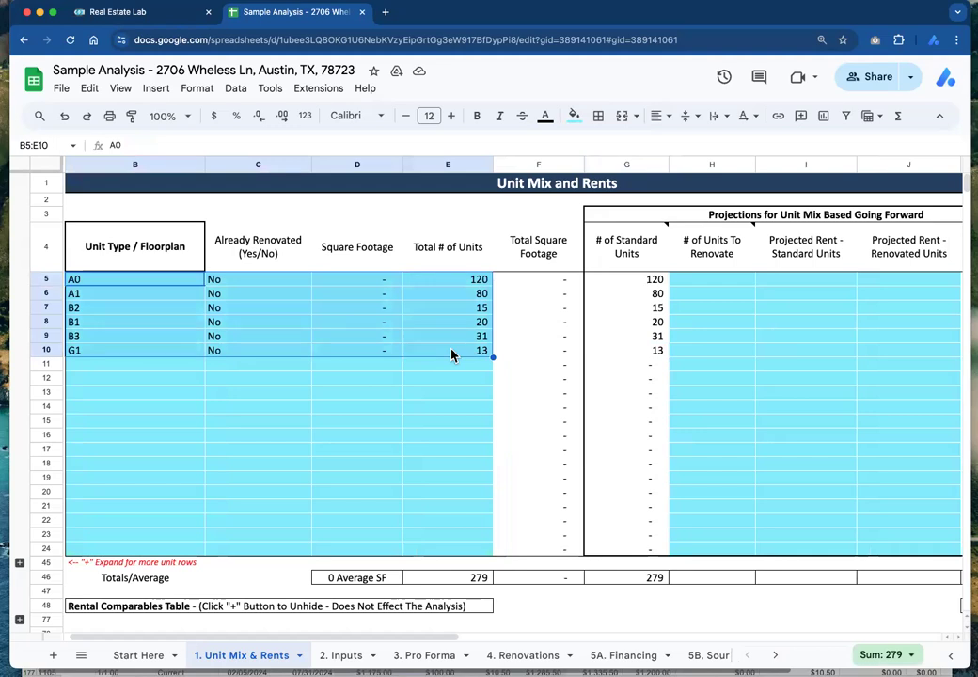
left_click(127, 13)
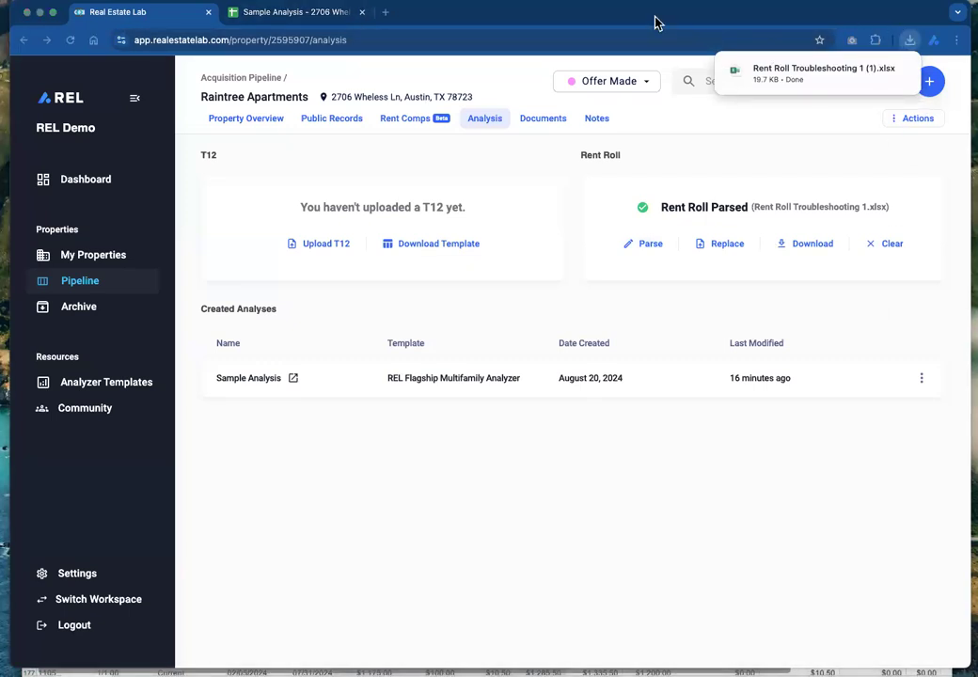
left_click(305, 14)
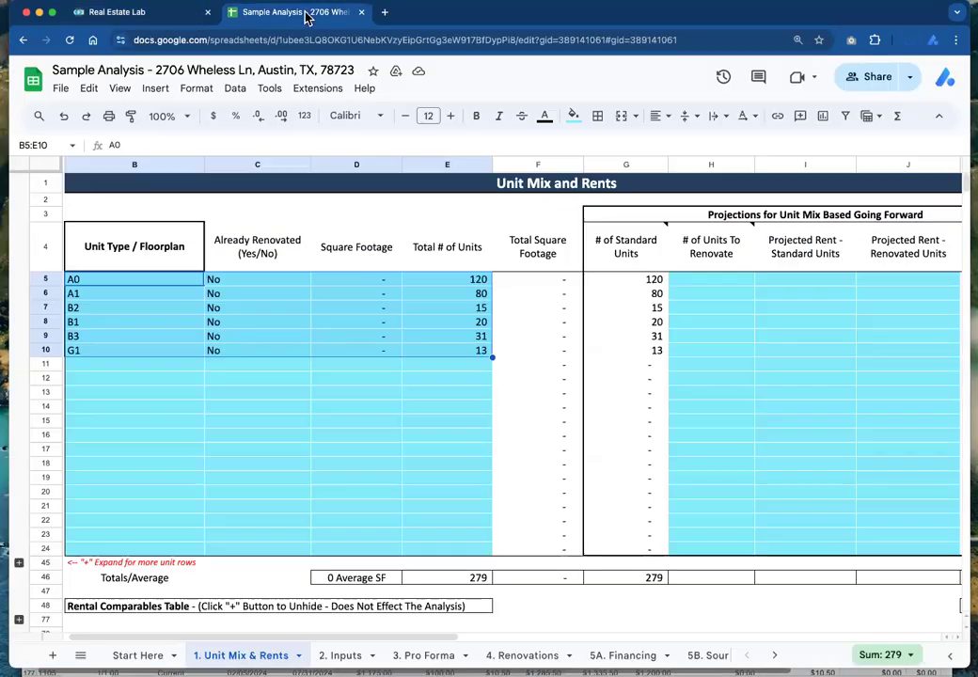
left_click(335, 356)
left_click(141, 12)
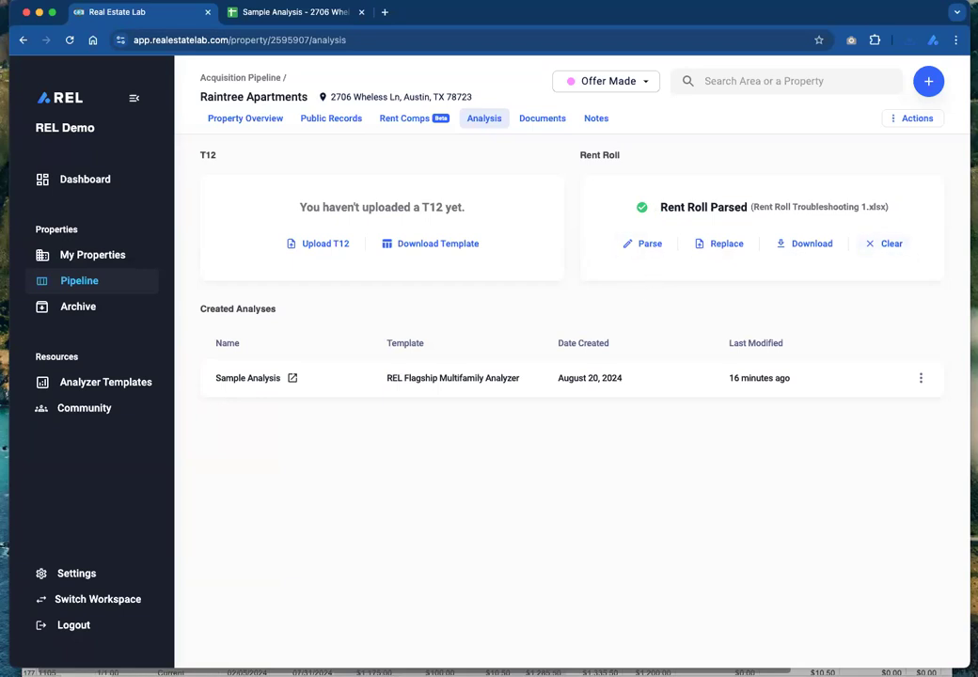
Switch to Excel, close the Rent Roll Troubleshooting 1 workbook and return to Real Estate Lab.
key("super+Tab")
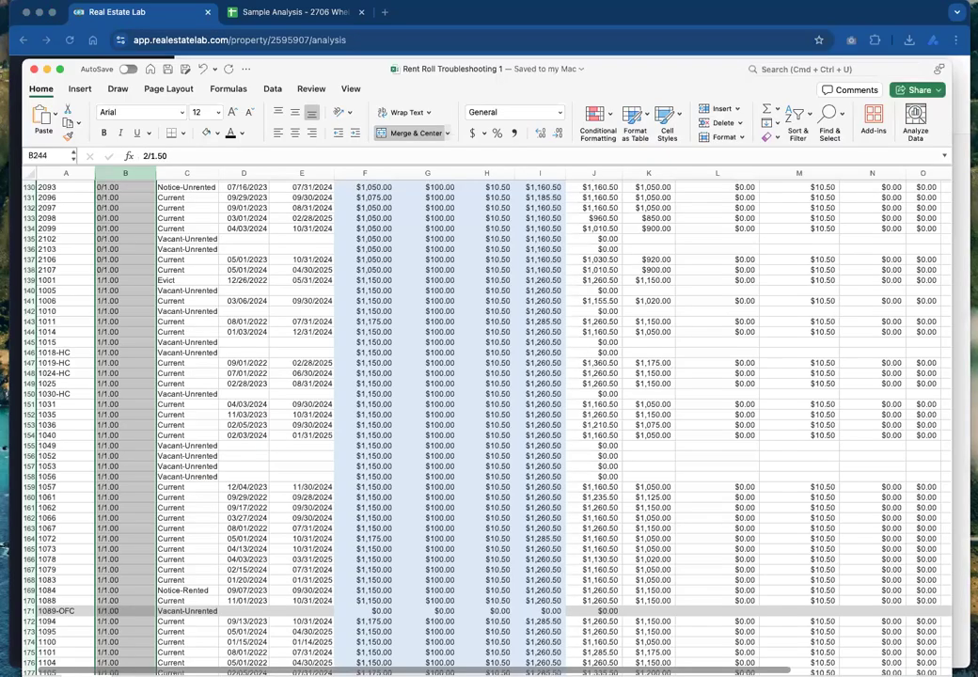
key("super+Tab")
left_click(34, 69)
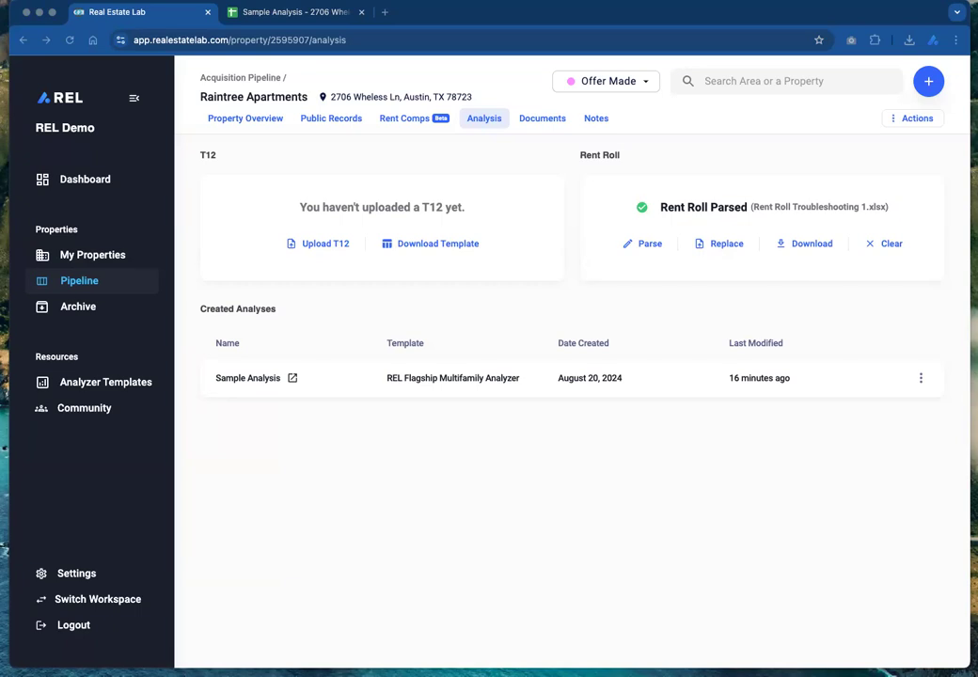
left_click(880, 182)
left_click(885, 213)
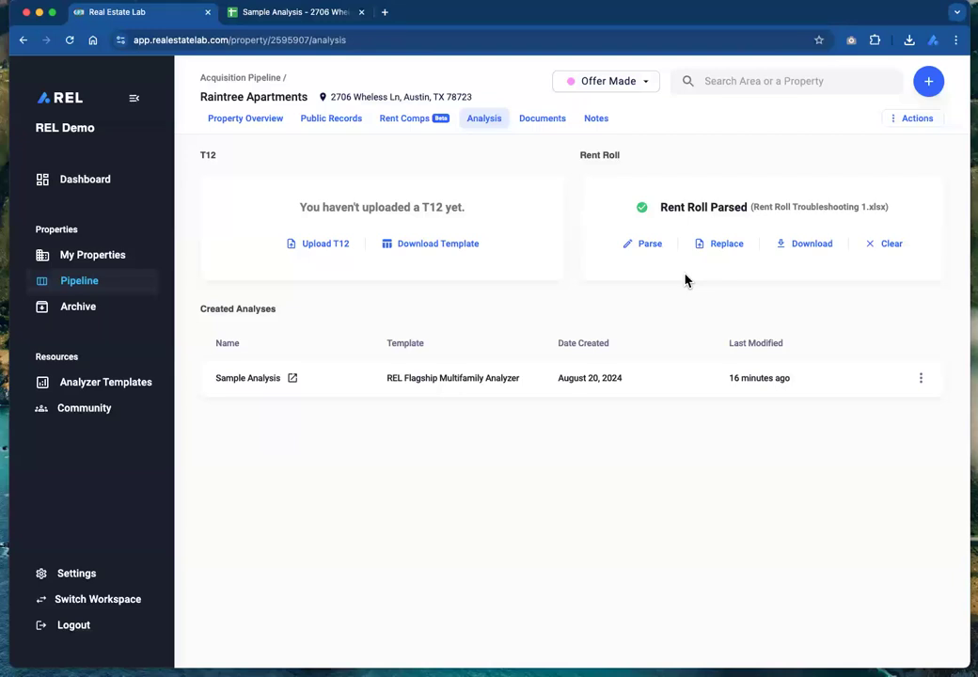
Download the rent roll from Real Estate Lab and bring up the Rent Roll Troubleshooting 1 workbook in Excel.
left_click(646, 245)
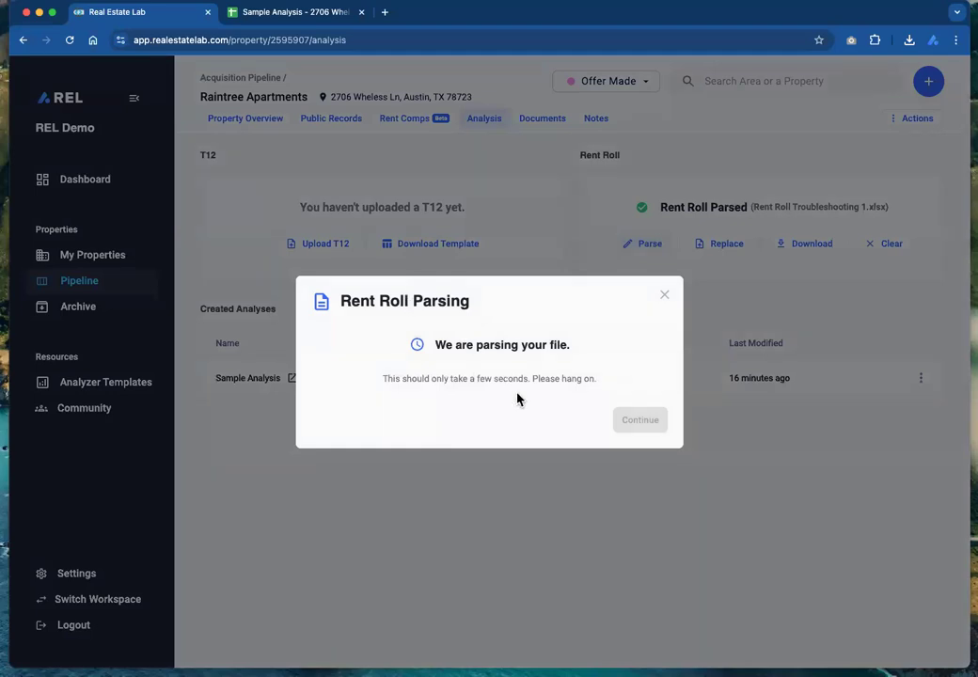
left_click(666, 297)
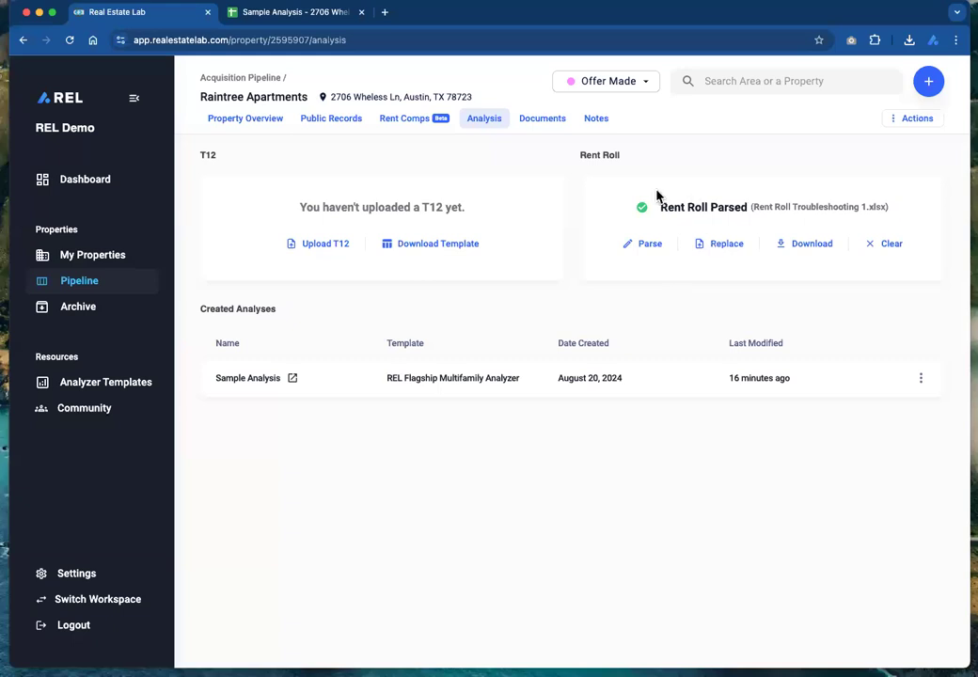
left_click(804, 250)
mouse_move(773, 9)
left_mouse_down()
mouse_move(760, 6)
mouse_move(774, 2)
left_mouse_up()
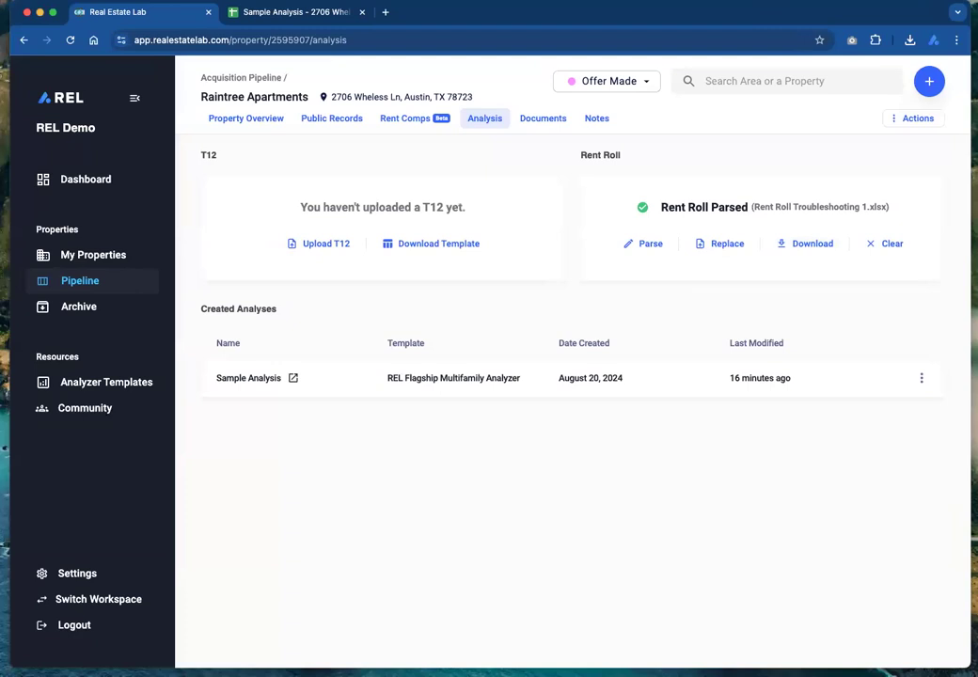
key("super+Tab")
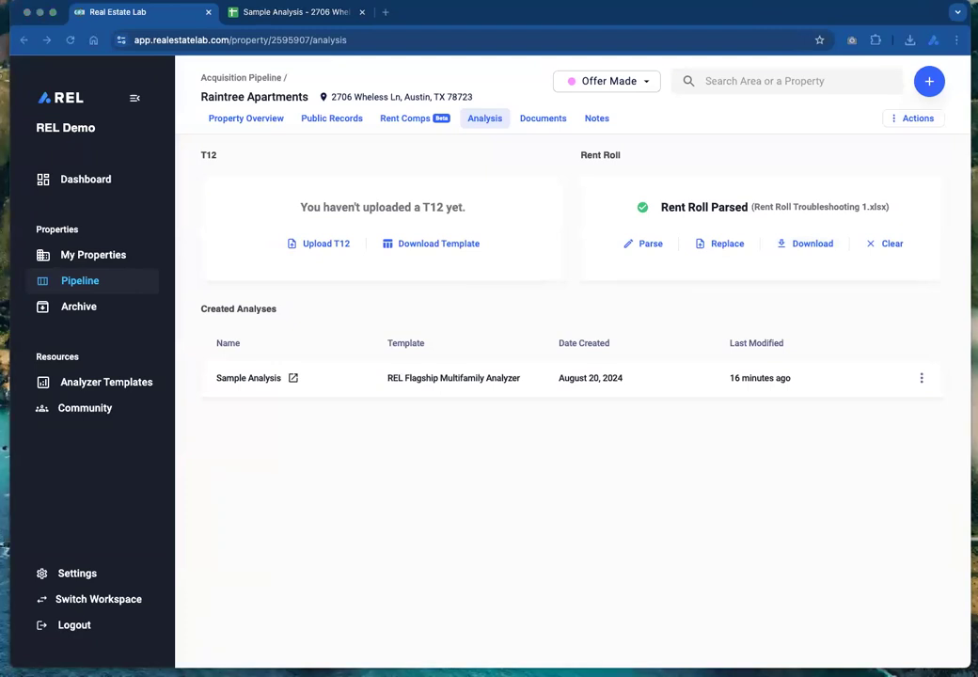
left_click(852, 160)
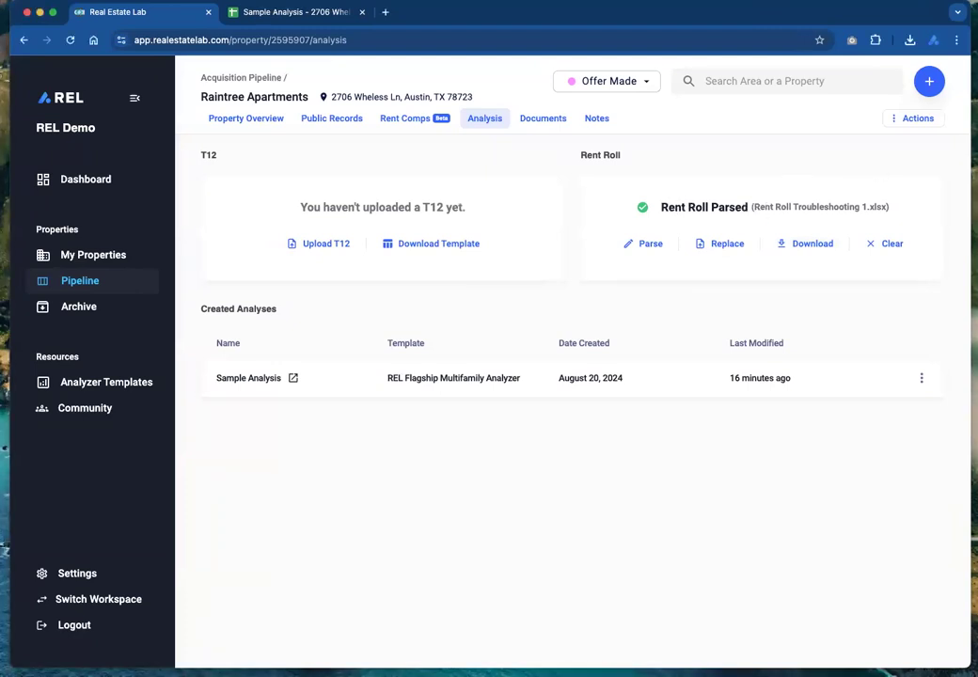
key("super+Tab")
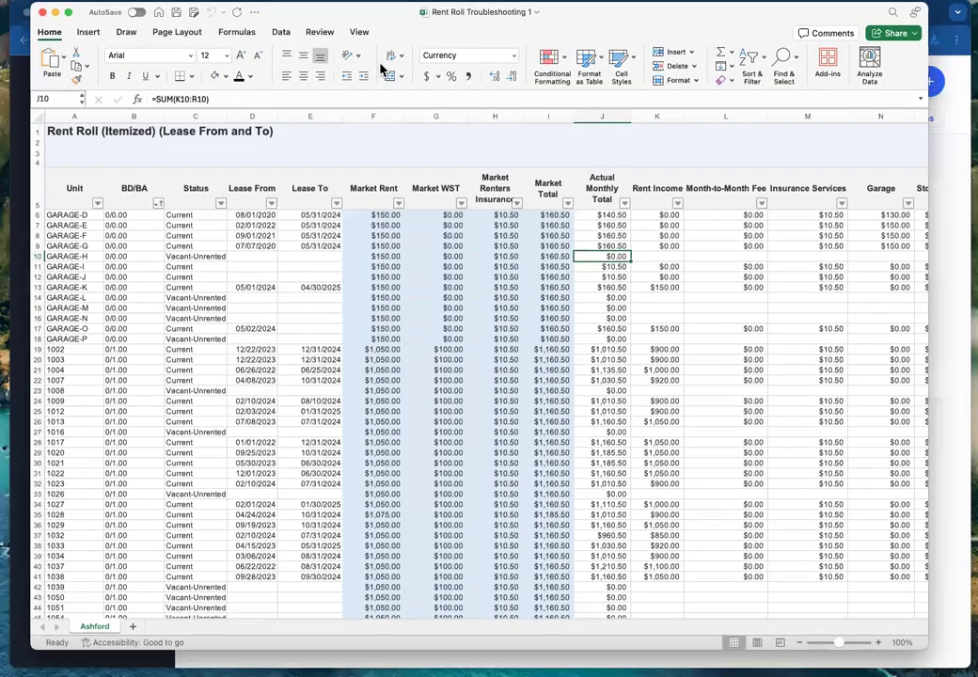
Look over the bedroom and bath categories in the original rent roll and close the Rent Roll Troubleshooting 1 workbook.
scroll(557, 377, "down", 6)
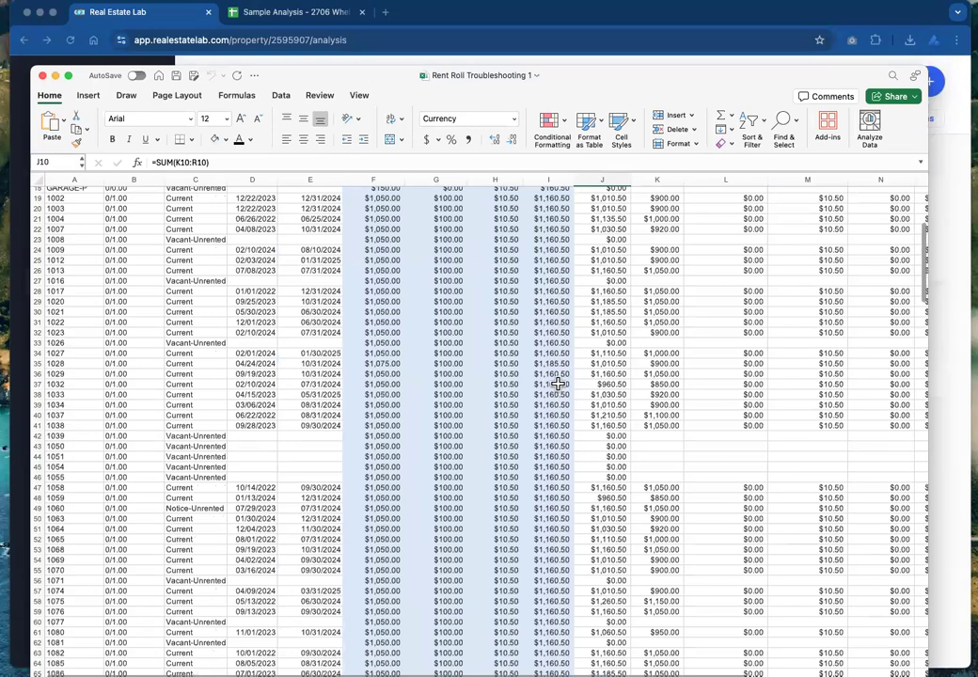
scroll(556, 382, "up", 6)
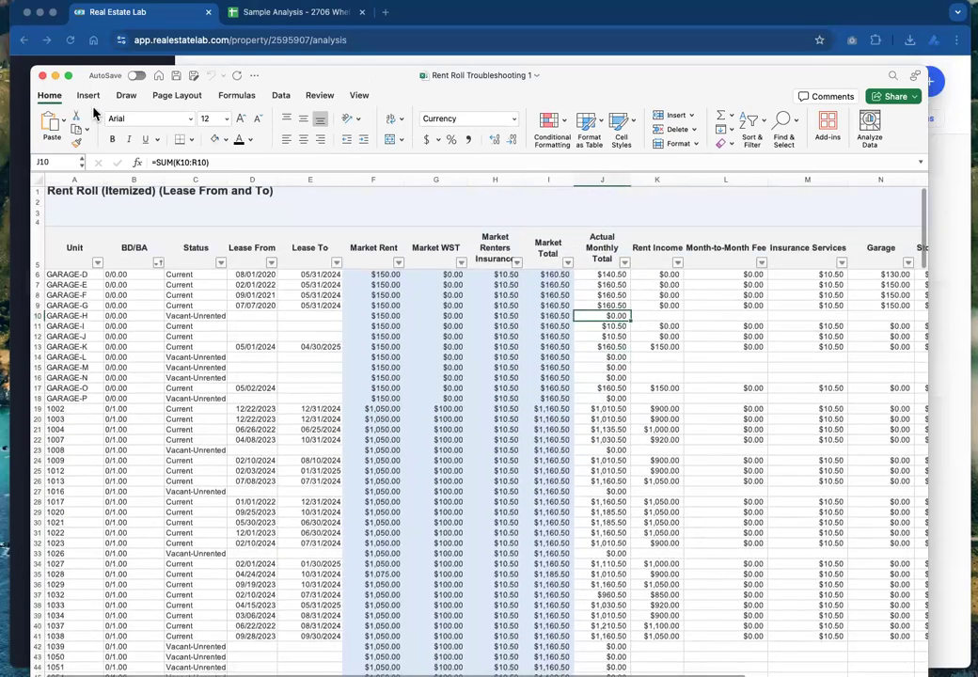
left_click_drag(474, 303, 629, 301)
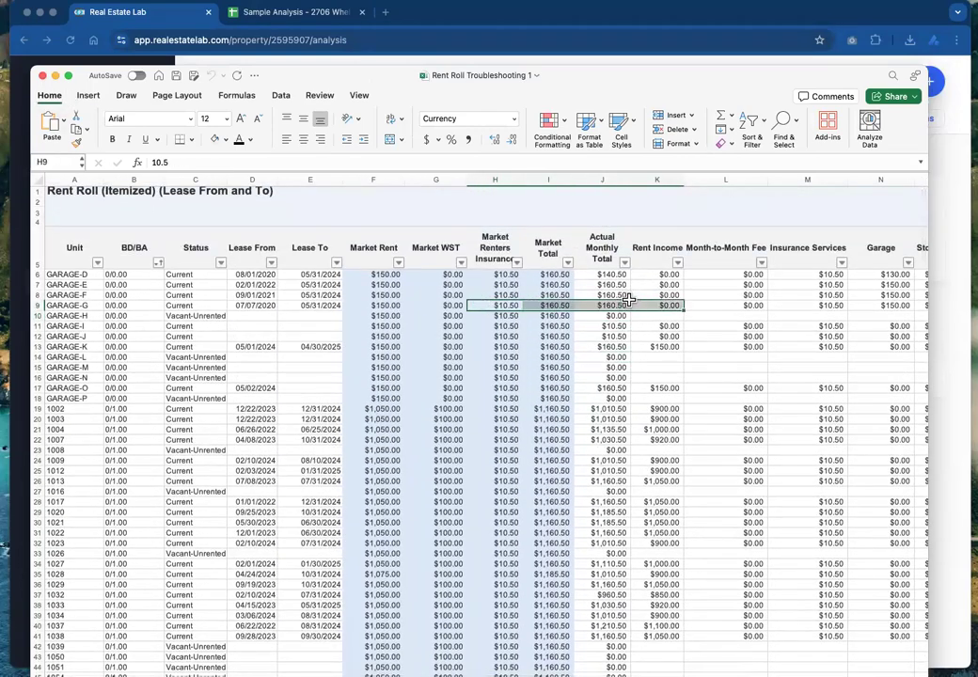
left_click_drag(115, 296, 127, 616)
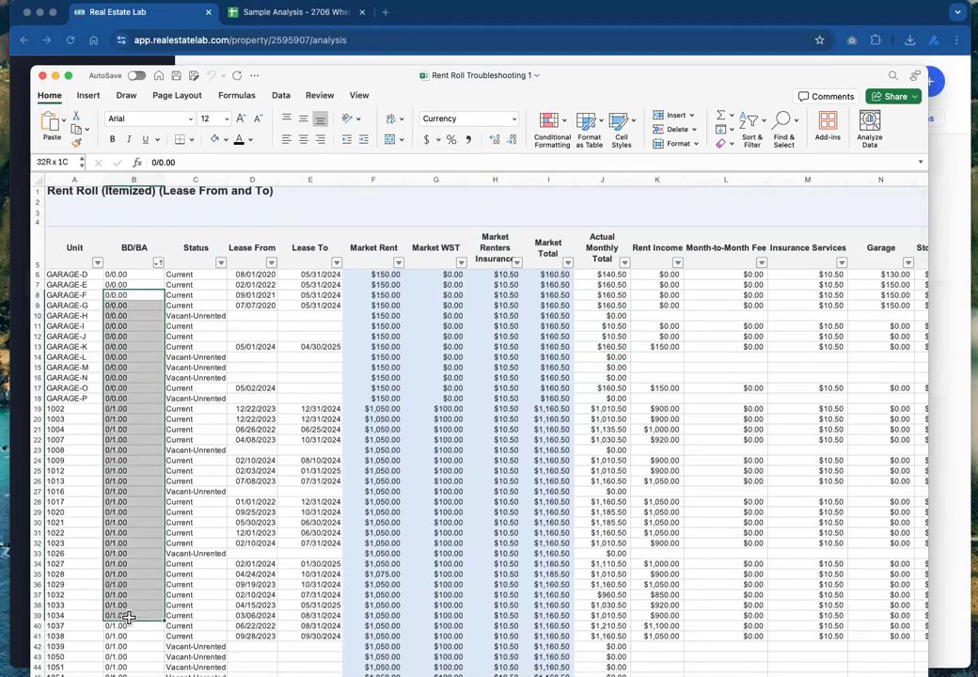
left_click(106, 315)
left_click(42, 76)
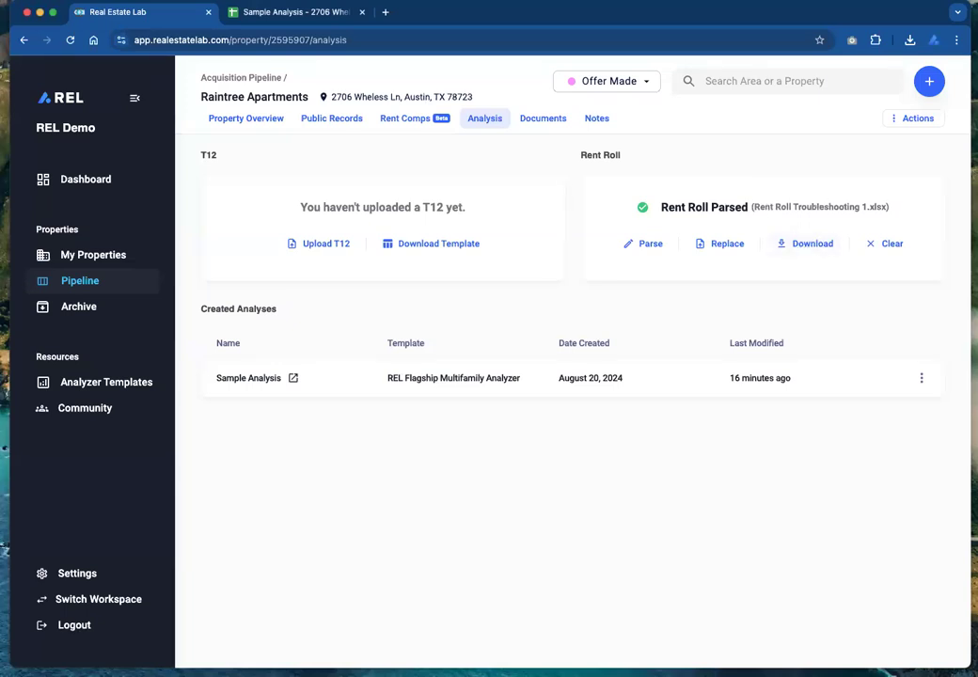
Open the downloaded Rent Roll Troubleshooting 1 (1) workbook and examine the floorplan assignments on the Rent Roll sheet.
left_click_drag(1, 117, 767, 9)
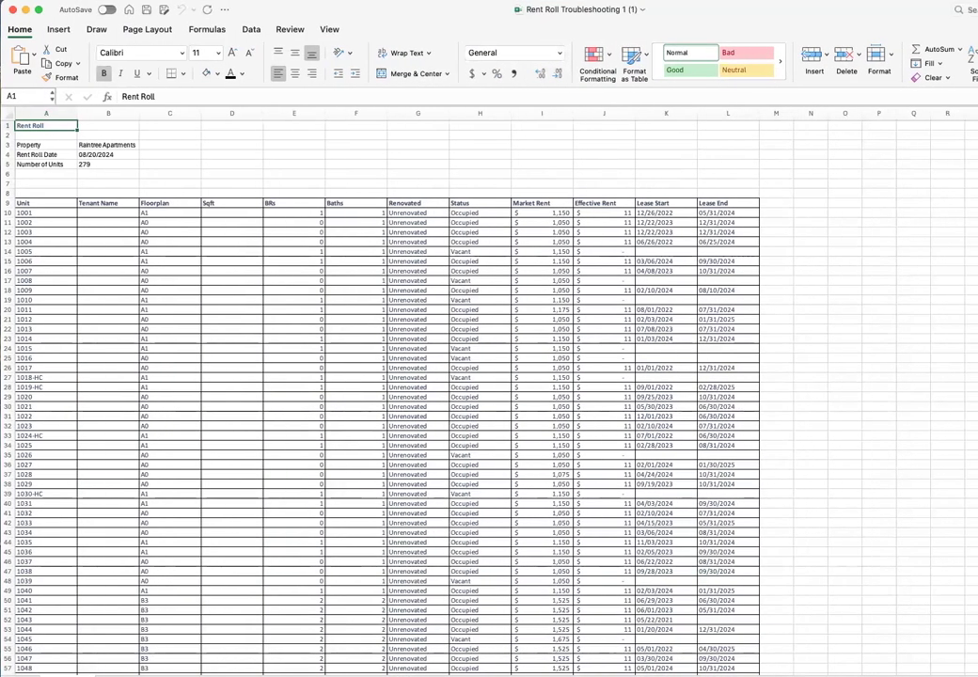
scroll(487, 348, "down", 5)
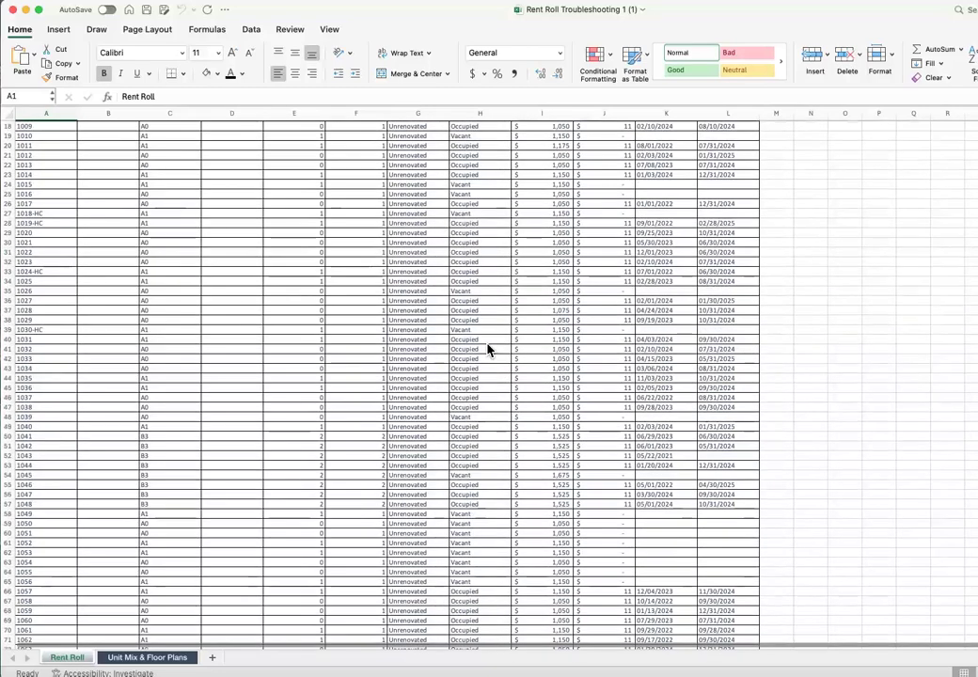
scroll(487, 348, "up", 5)
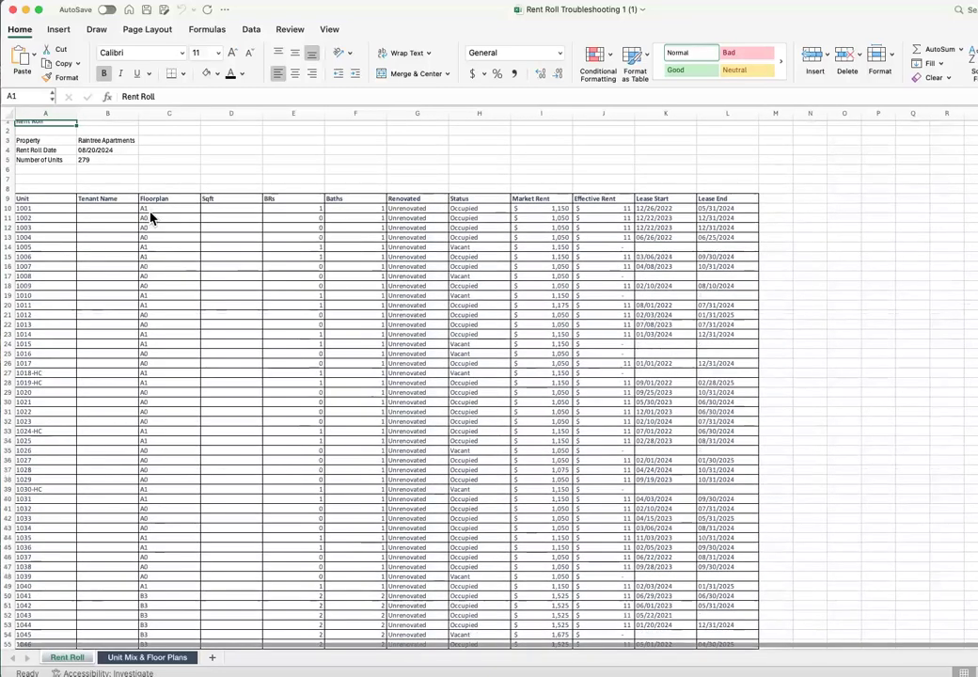
left_click(149, 212)
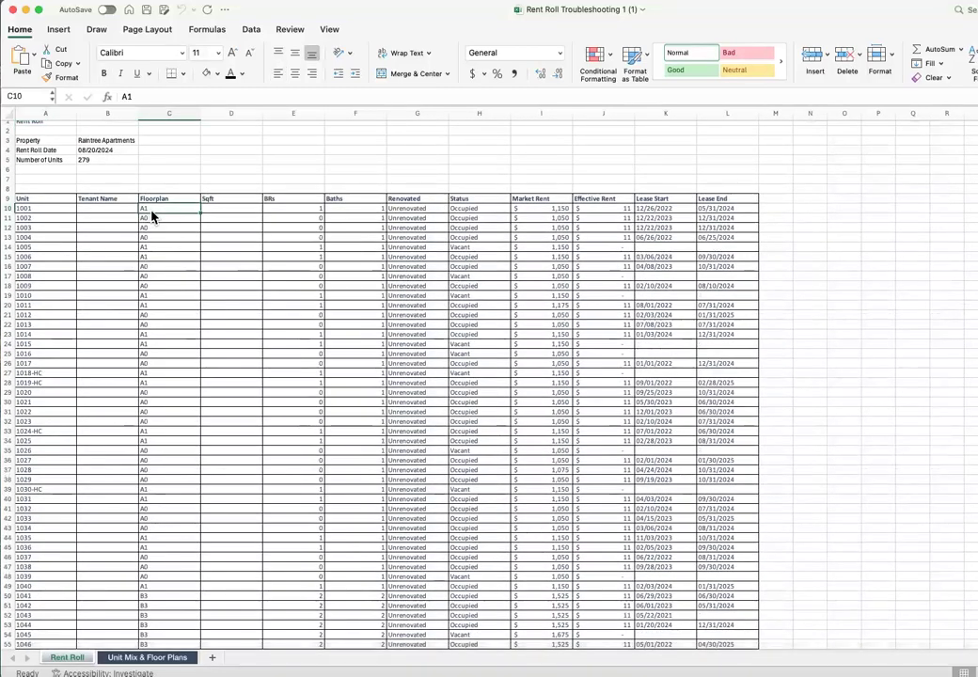
left_click_drag(153, 198, 158, 574)
Sort the whole unit table on the Rent Roll sheet by floorplan in ascending order.
left_click(162, 513)
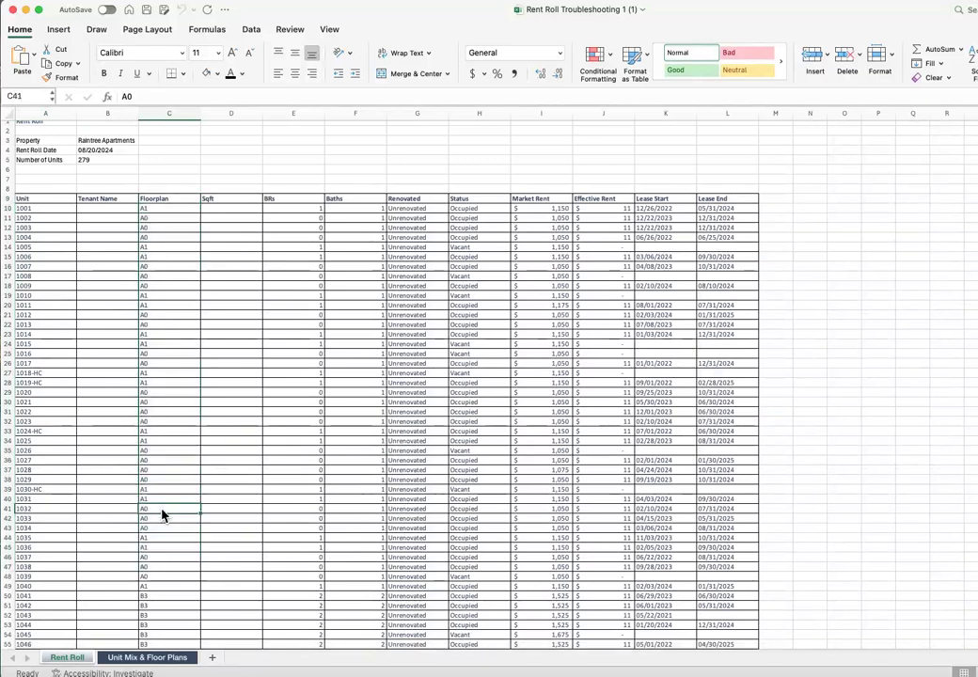
key("ctrl+a")
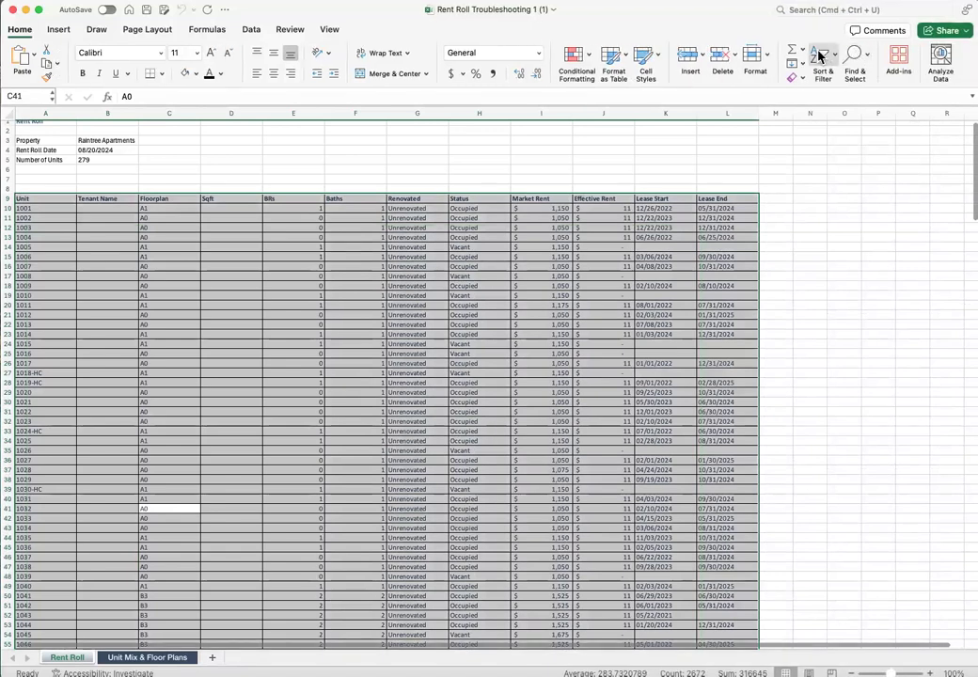
left_click(821, 57)
left_click(828, 76)
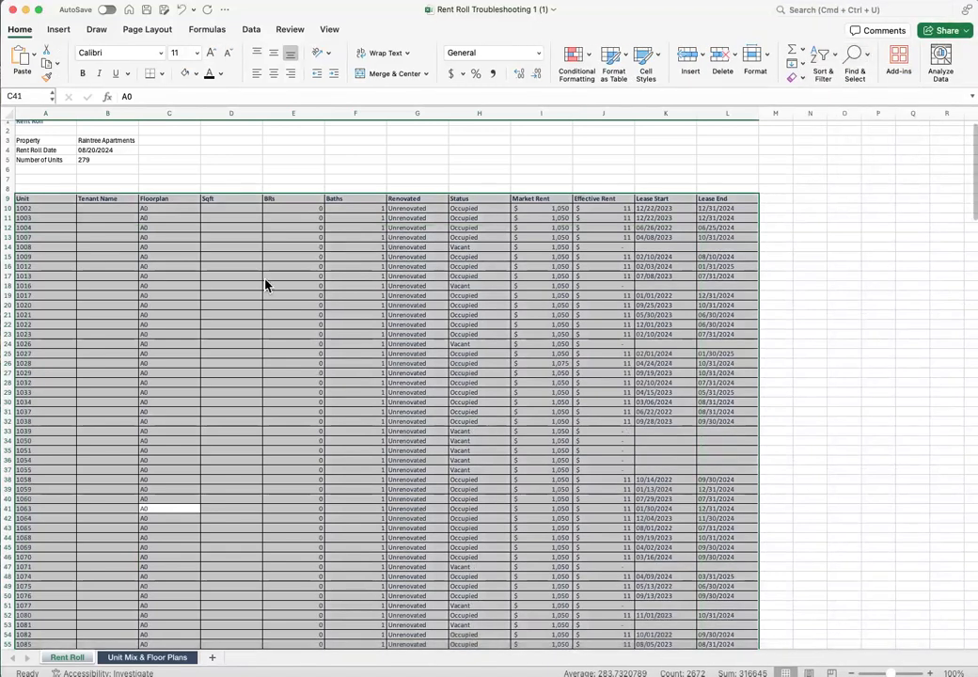
left_click(282, 275)
Examine the sorted units through each floorplan group down to the G1 garage rows.
scroll(192, 294, "down", 10)
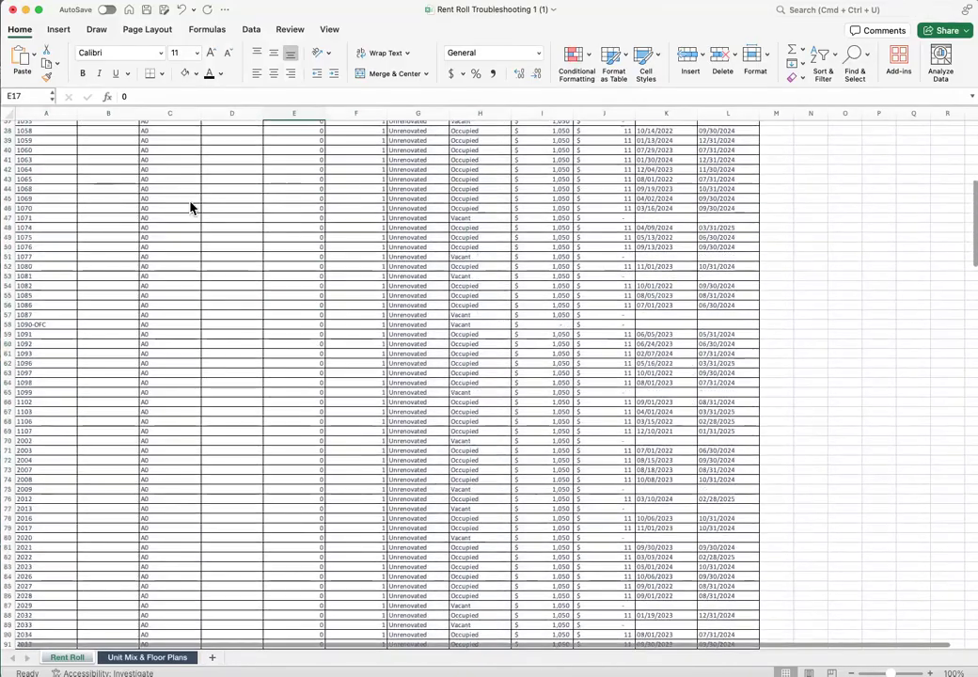
scroll(210, 505, "down", 16)
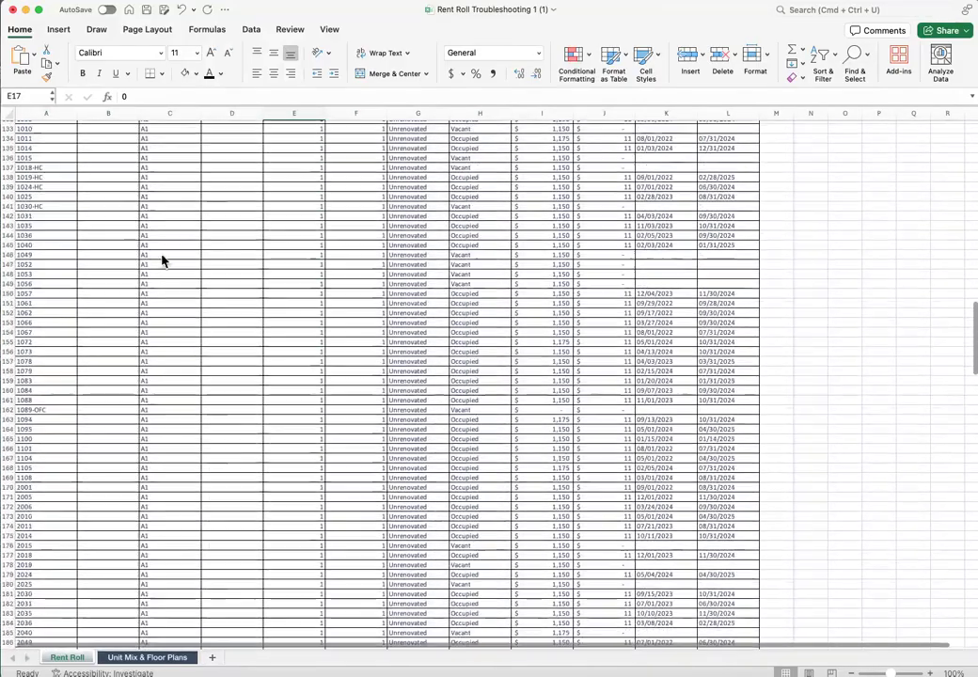
scroll(197, 361, "down", 8)
right_click(198, 360)
left_click(192, 427)
scroll(204, 454, "down", 3)
scroll(205, 454, "down", 11)
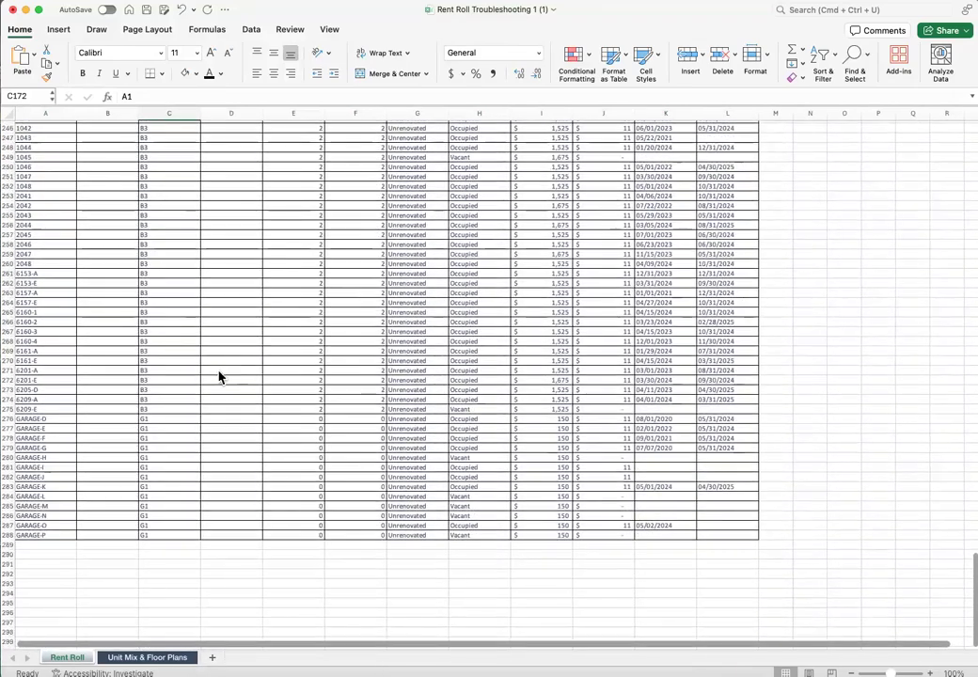
left_click_drag(182, 533, 177, 413)
left_click(177, 420)
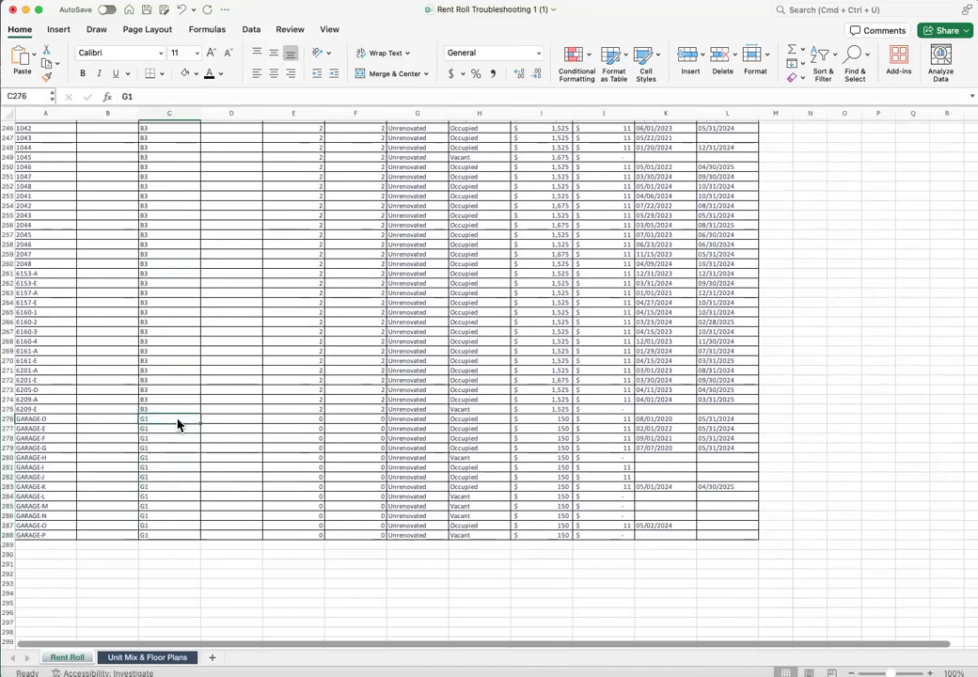
Return to the start of the Rent Roll sheet, then save and close the workbook.
scroll(177, 423, "up", 20)
scroll(207, 272, "down", 1)
left_click(208, 271)
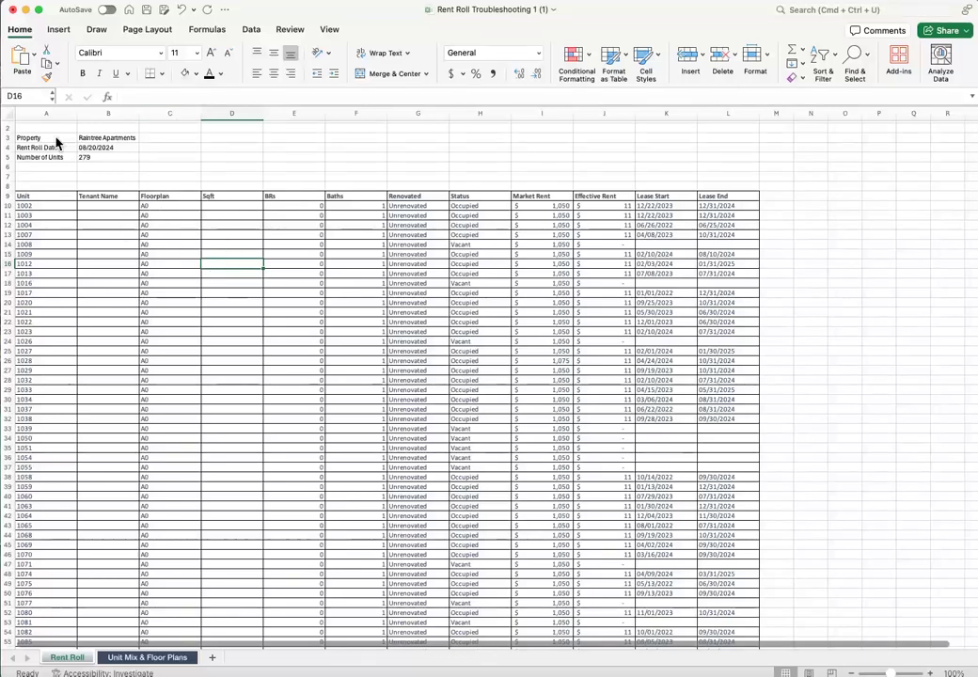
key("super+s")
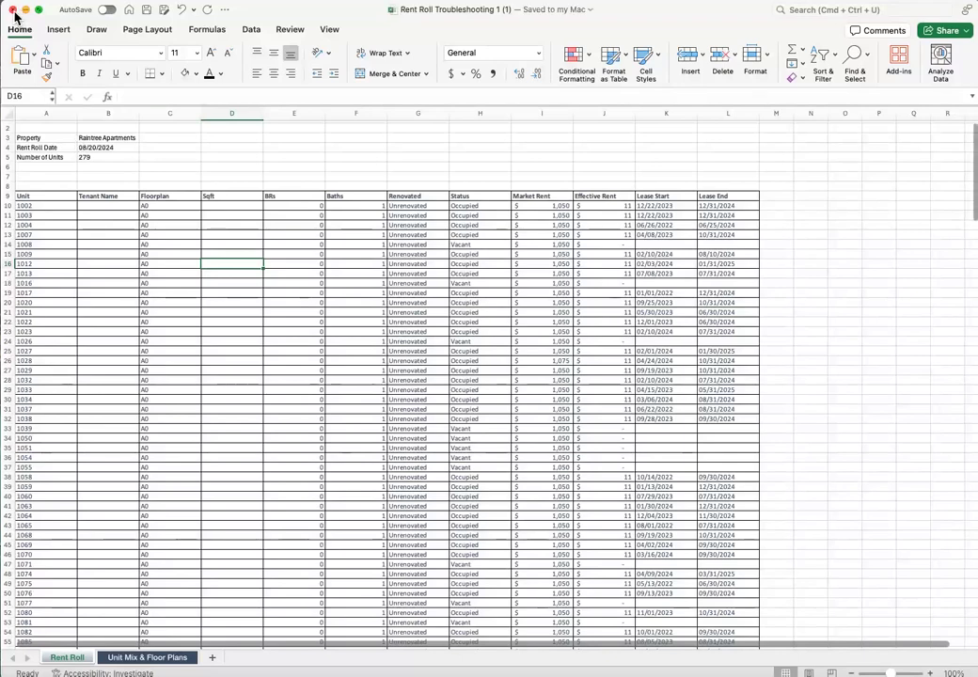
left_click(12, 9)
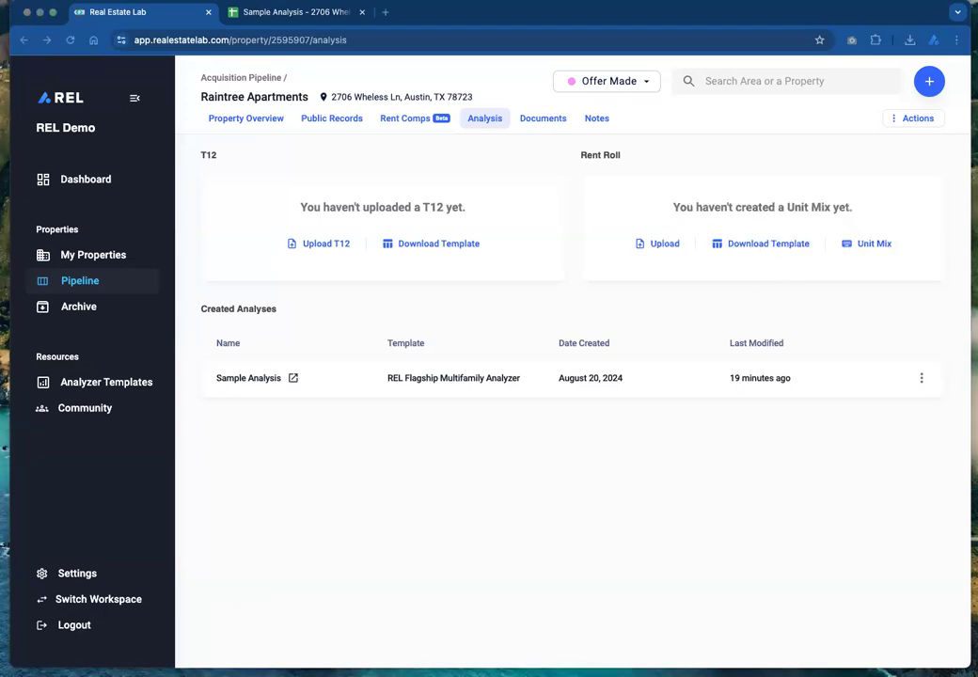
Upload the sorted workbook as the property's rent roll in Real Estate Lab and parse its Rent Roll sheet.
left_click_drag(974, 282, 765, 211)
left_click(519, 364)
left_click(460, 400)
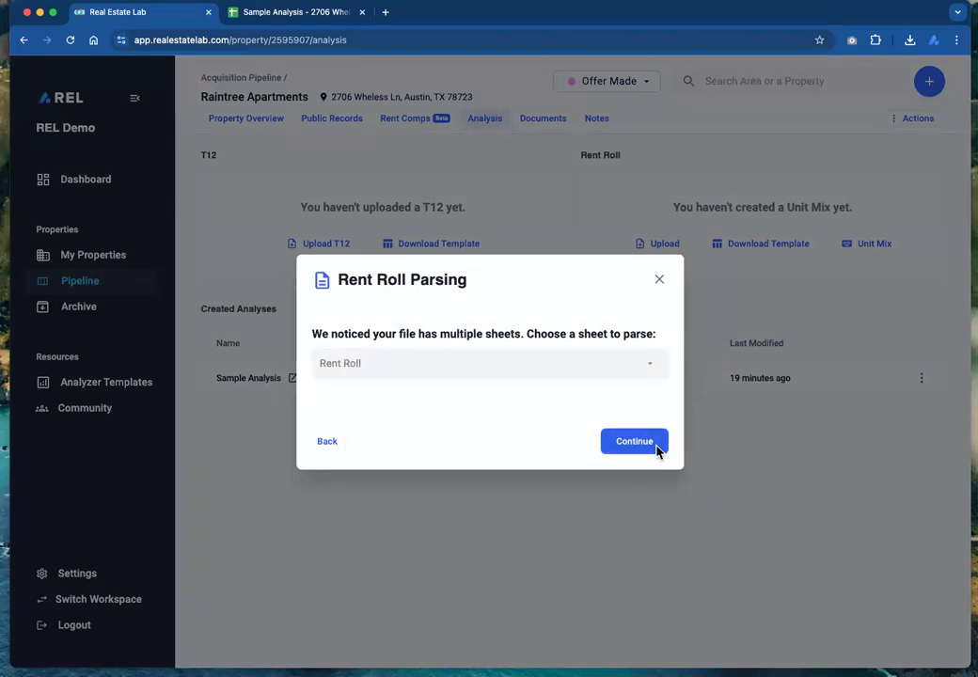
left_click(636, 442)
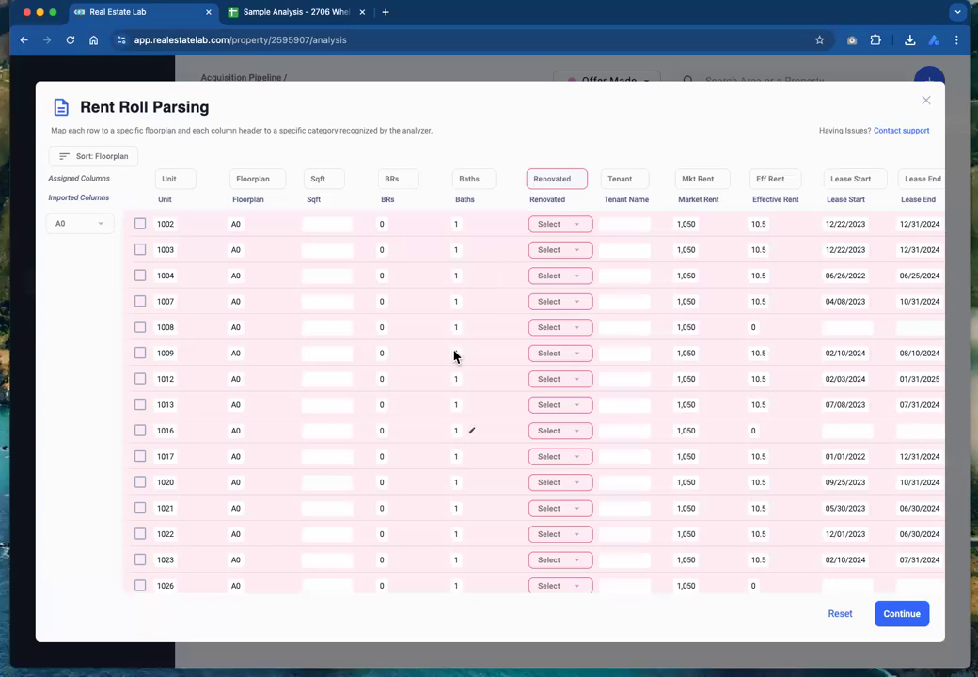
Review the flagged Renovated values in the parsed rows, preview the unit mix and return to the column mapping.
scroll(465, 446, "down", 5)
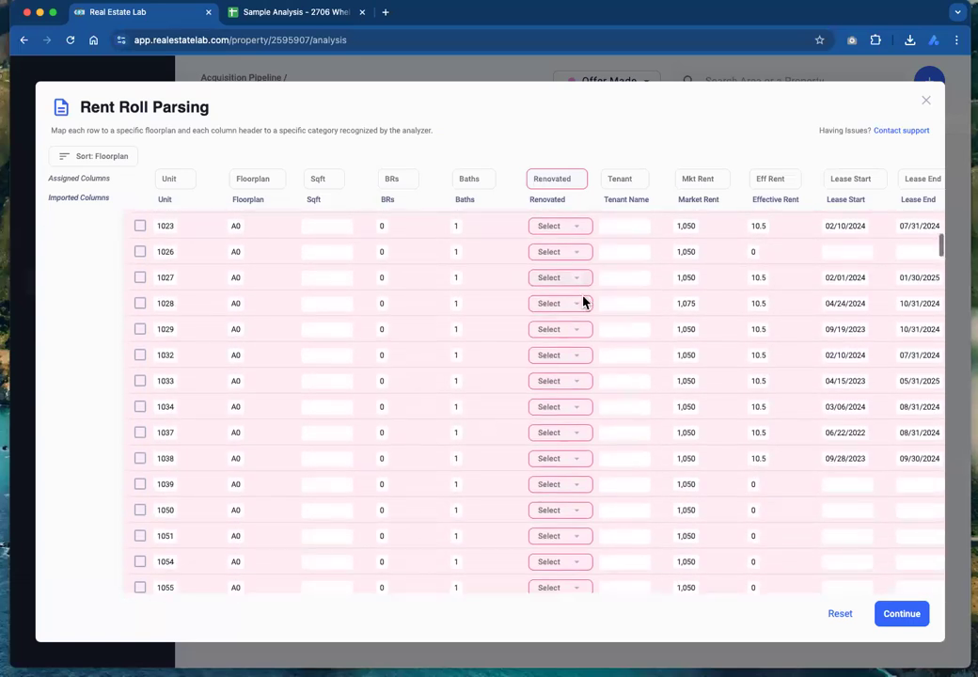
left_click(579, 305)
left_click(501, 188)
scroll(513, 265, "up", 5)
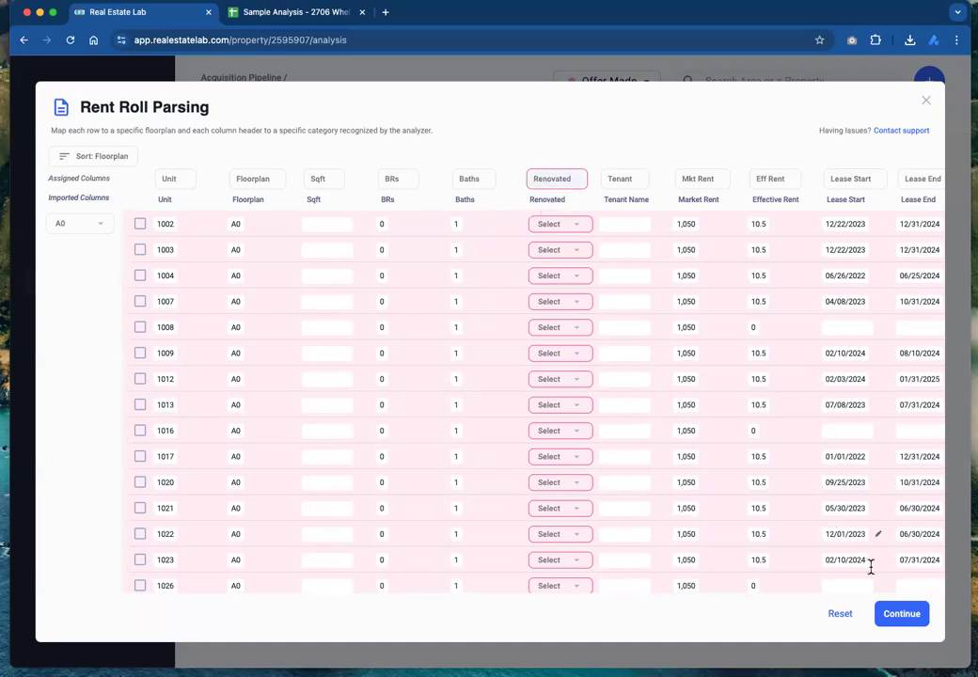
left_click(912, 613)
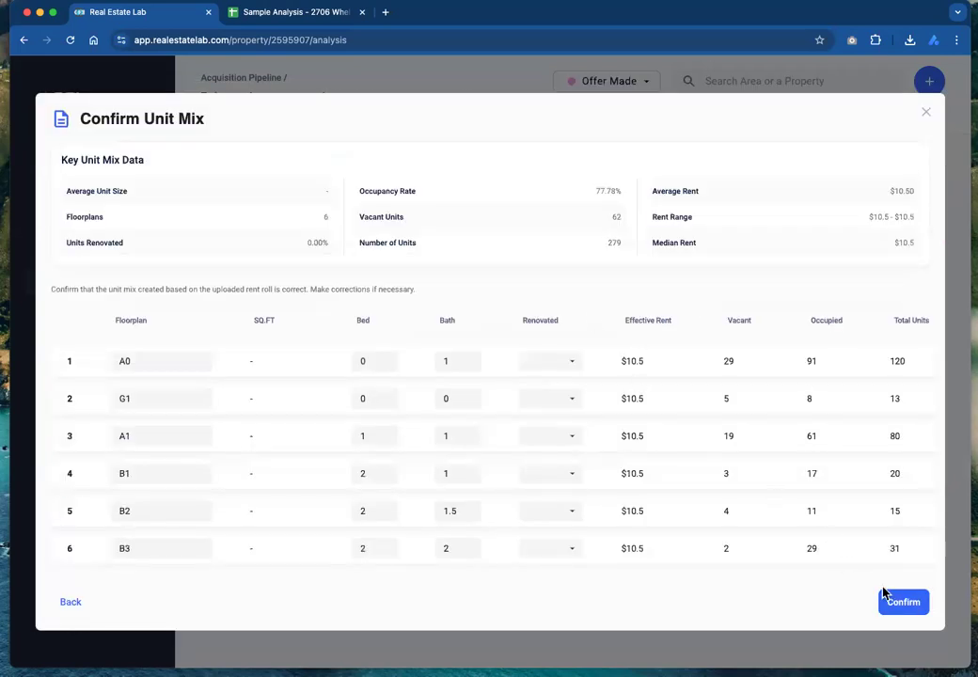
left_click(71, 601)
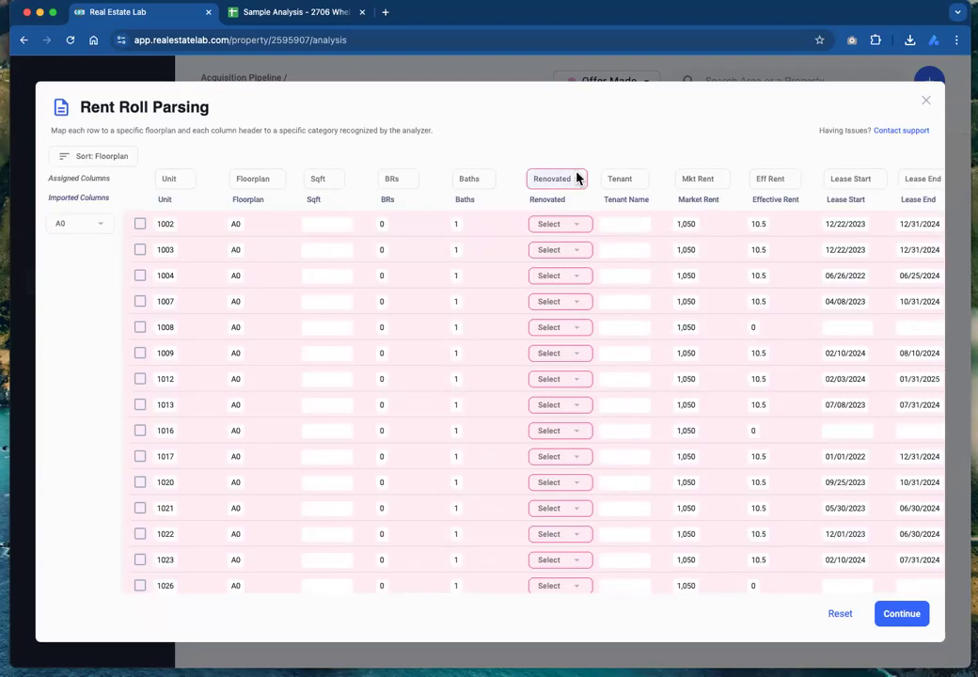
Change the Renovated column's assignment to Unused.
left_click(577, 177)
scroll(572, 307, "down", 6)
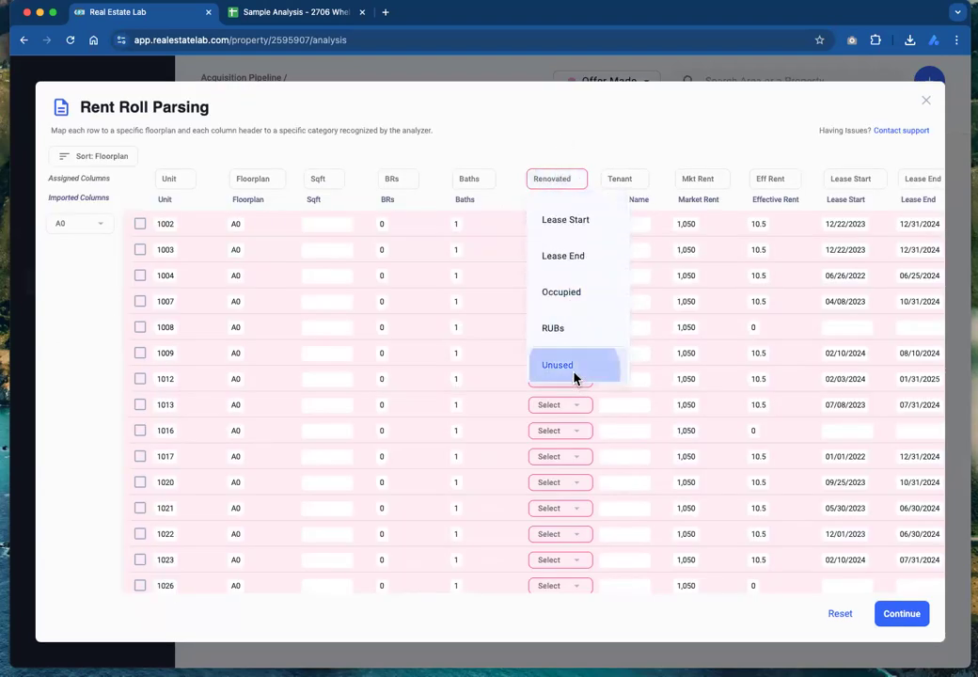
left_click(573, 374)
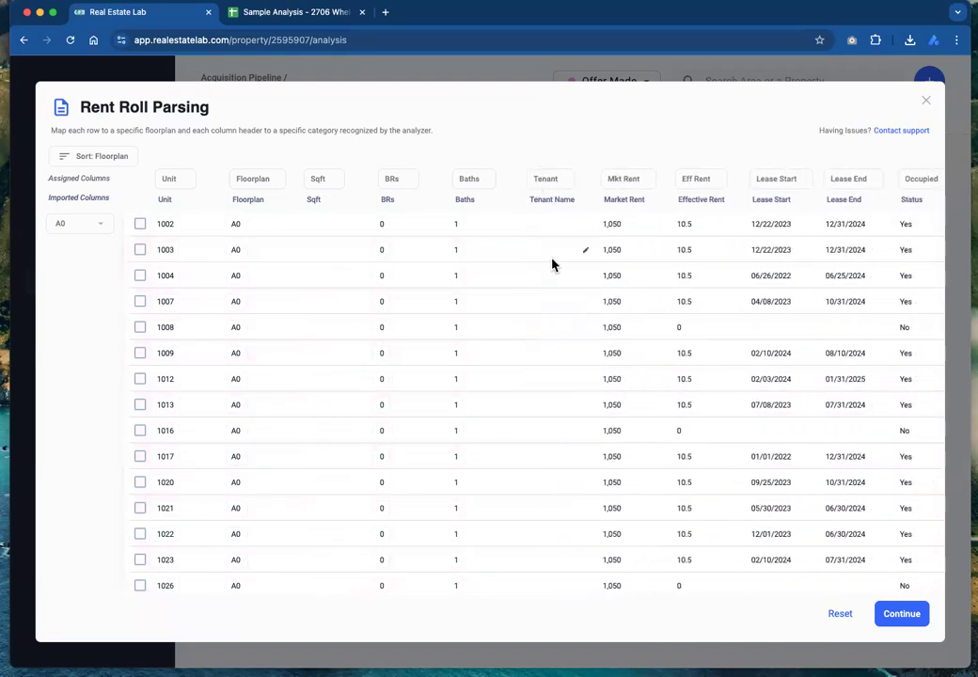
Check the remaining parsed rows and columns, and keep the rows sorted by Floorplan.
scroll(551, 265, "down", 5)
scroll(552, 264, "down", 2)
scroll(552, 264, "up", 6)
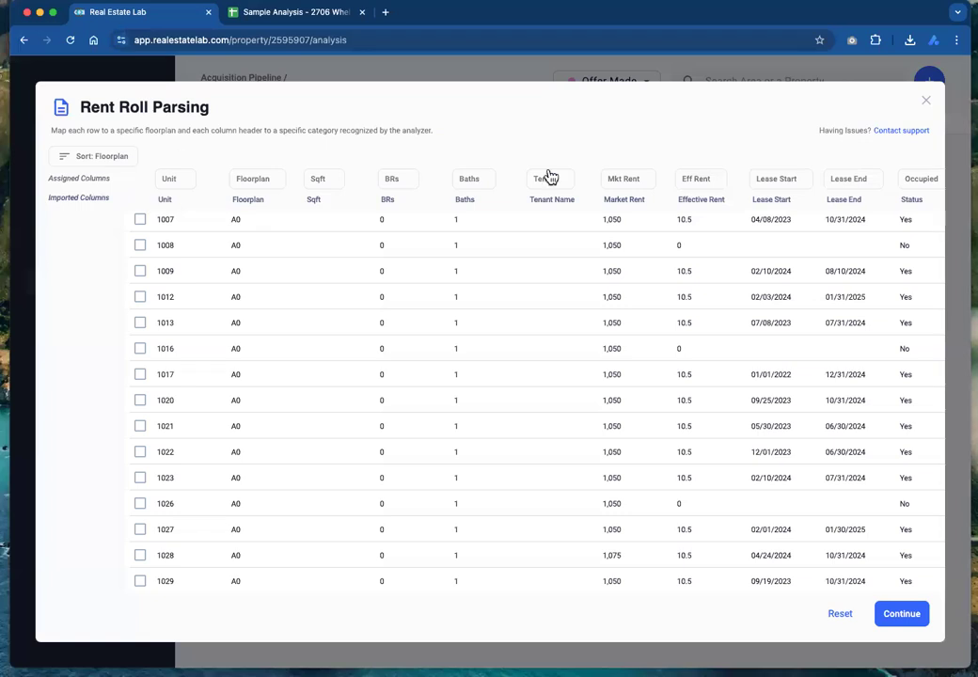
scroll(410, 321, "up", 2)
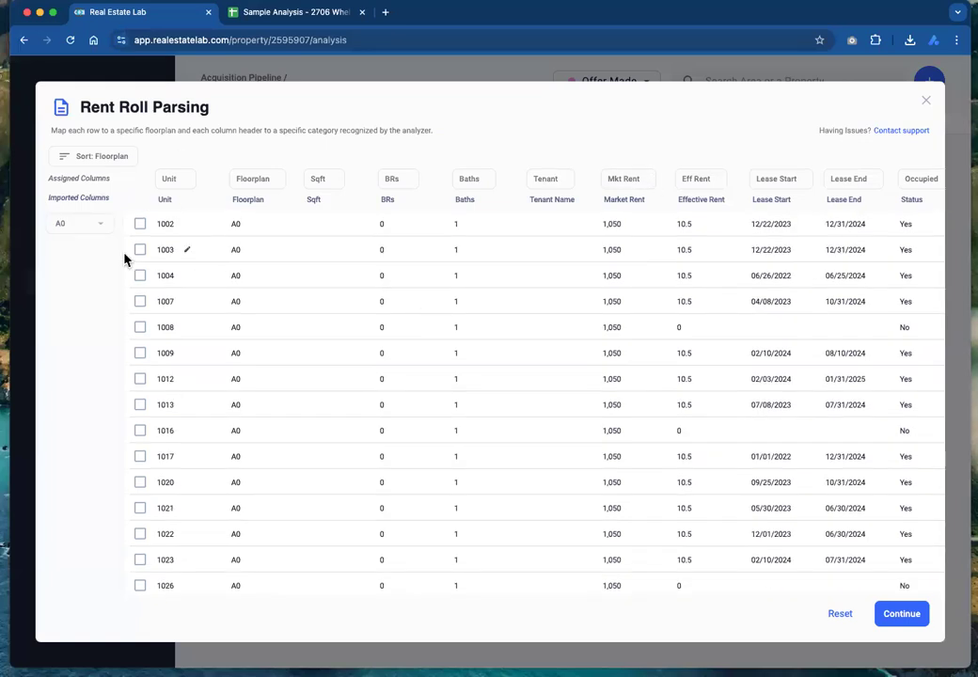
scroll(364, 378, "down", 3)
scroll(365, 378, "up", 3)
left_click(83, 157)
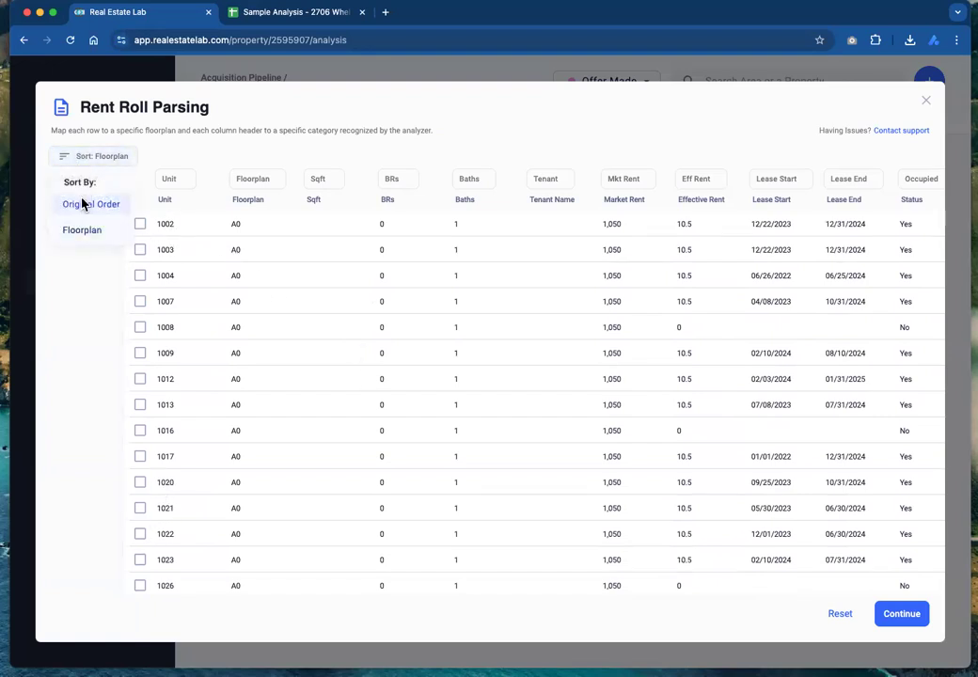
left_click(109, 242)
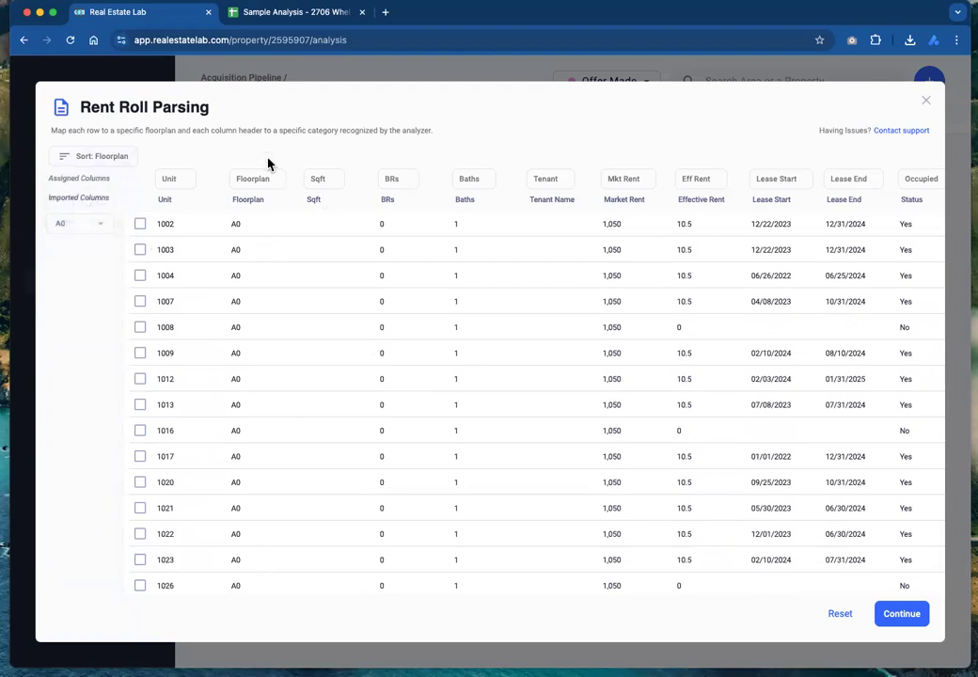